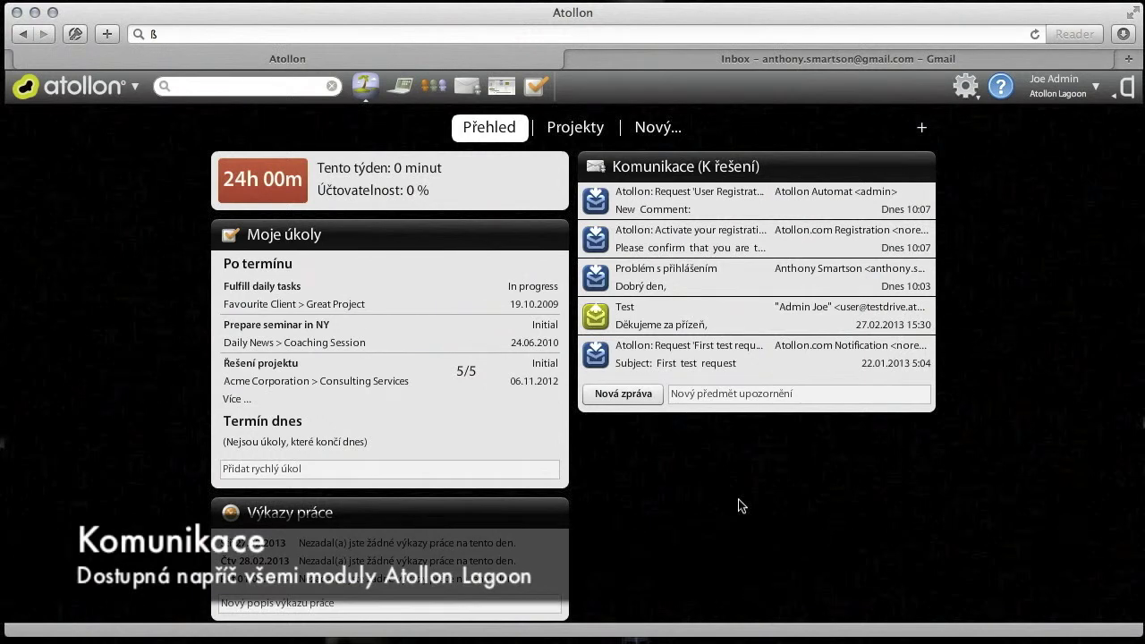
- Check the new-message overview in the sidebar and hide the sidebar again
click(469, 93)
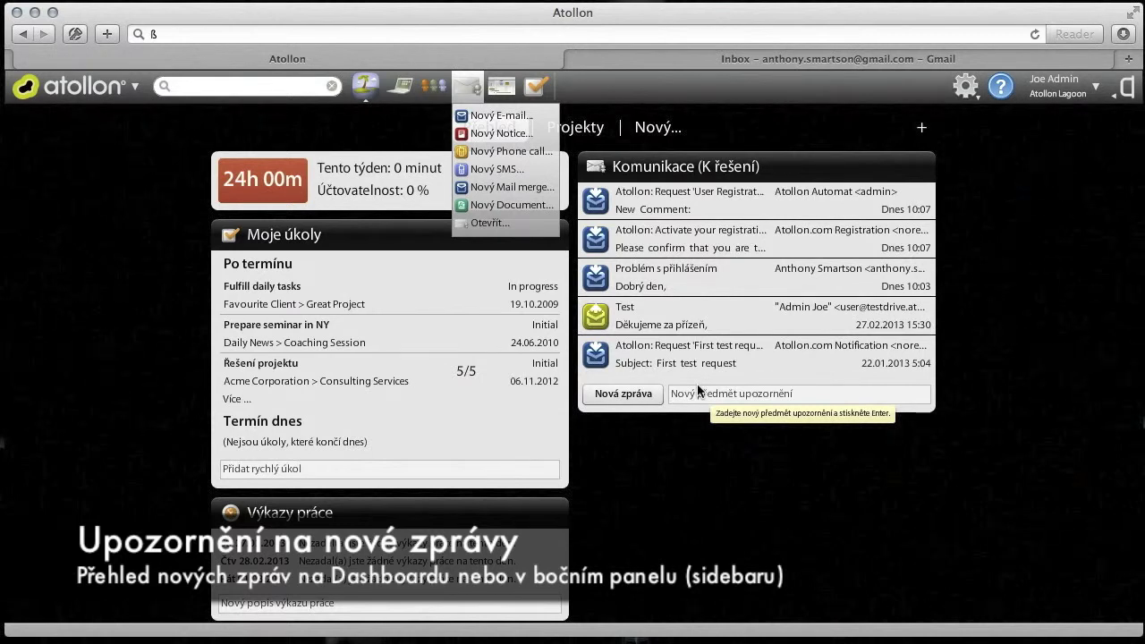
click(1126, 93)
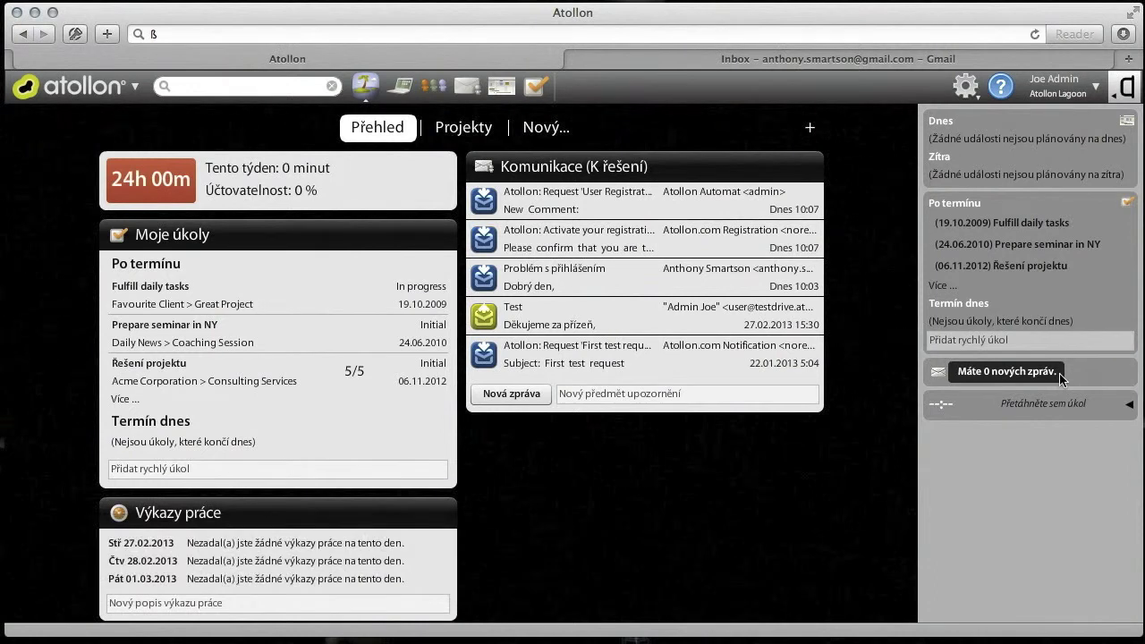
click(1127, 85)
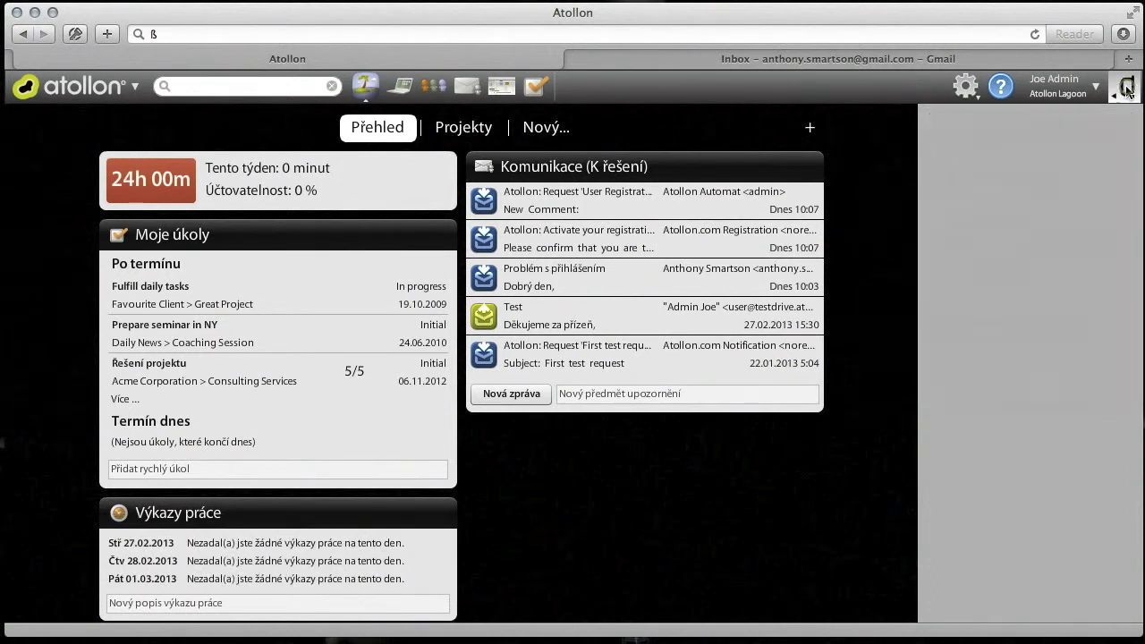
- Open the Komunikace application and create a new message of type E-mail, moving its window toward the middle
click(469, 88)
click(469, 90)
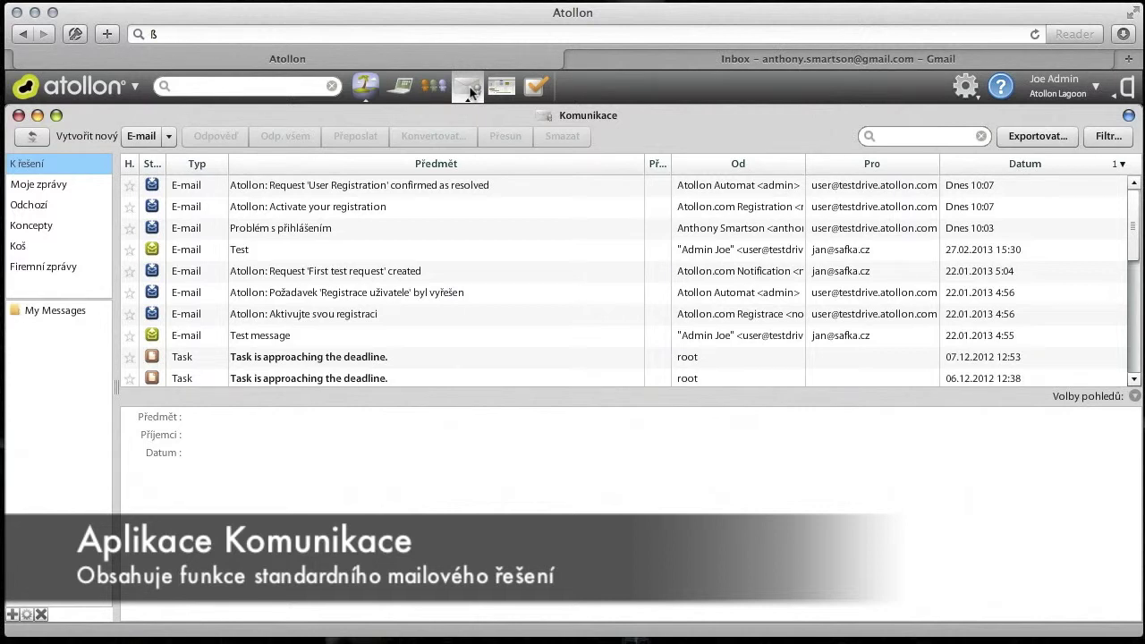
click(174, 137)
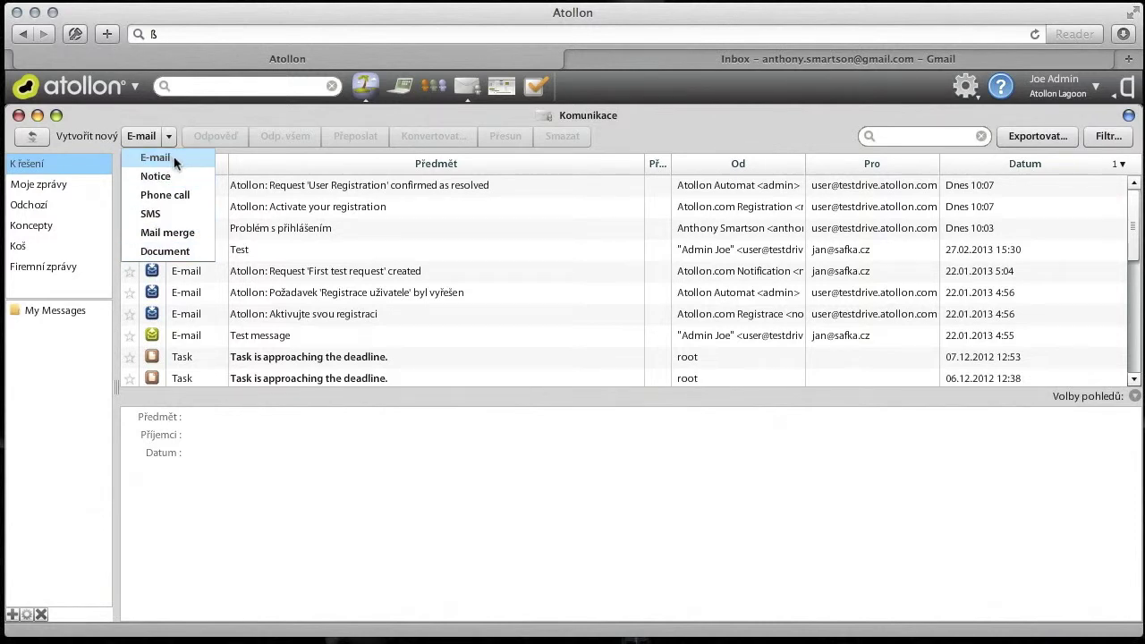
click(175, 159)
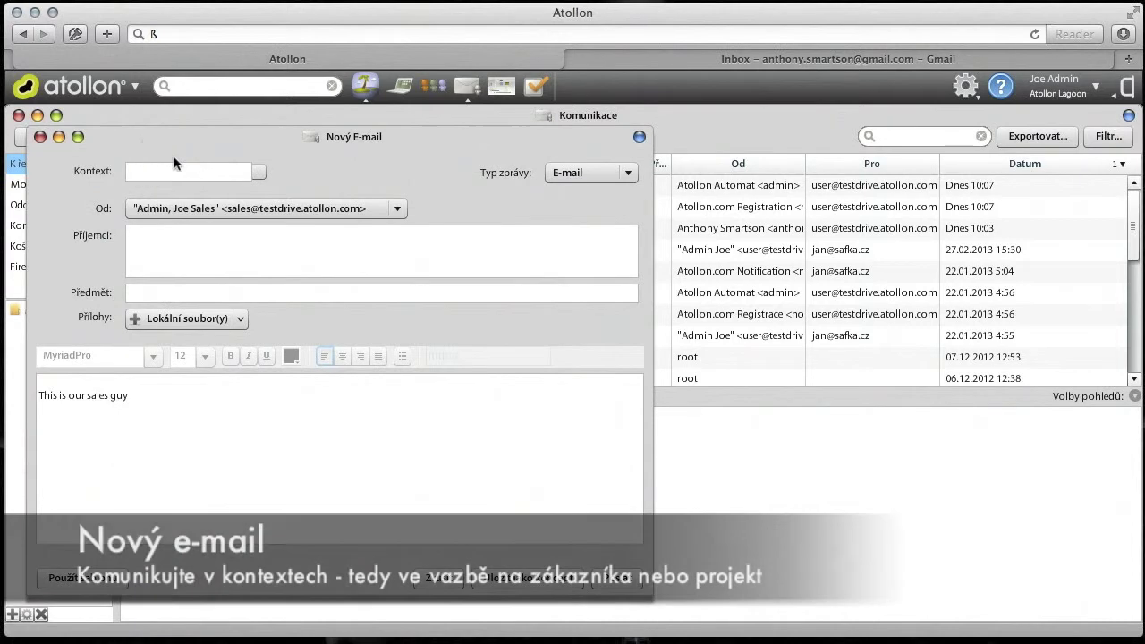
drag(355, 136, 554, 132)
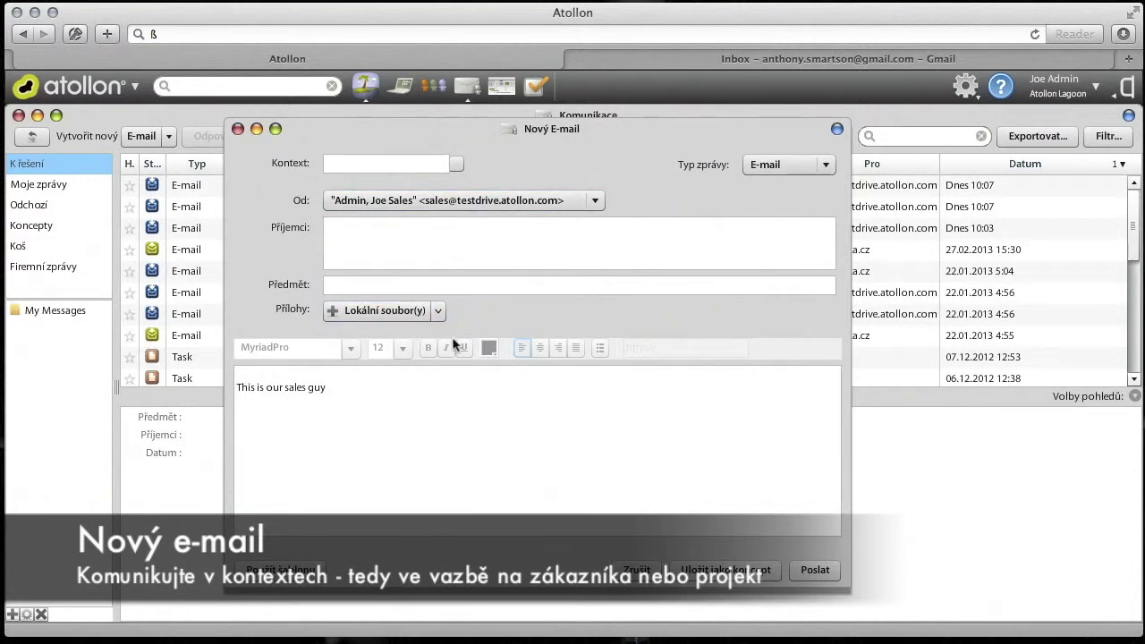
- Set the new e-mail's context to the client Acme Corporation and its project Consulting Services
click(456, 164)
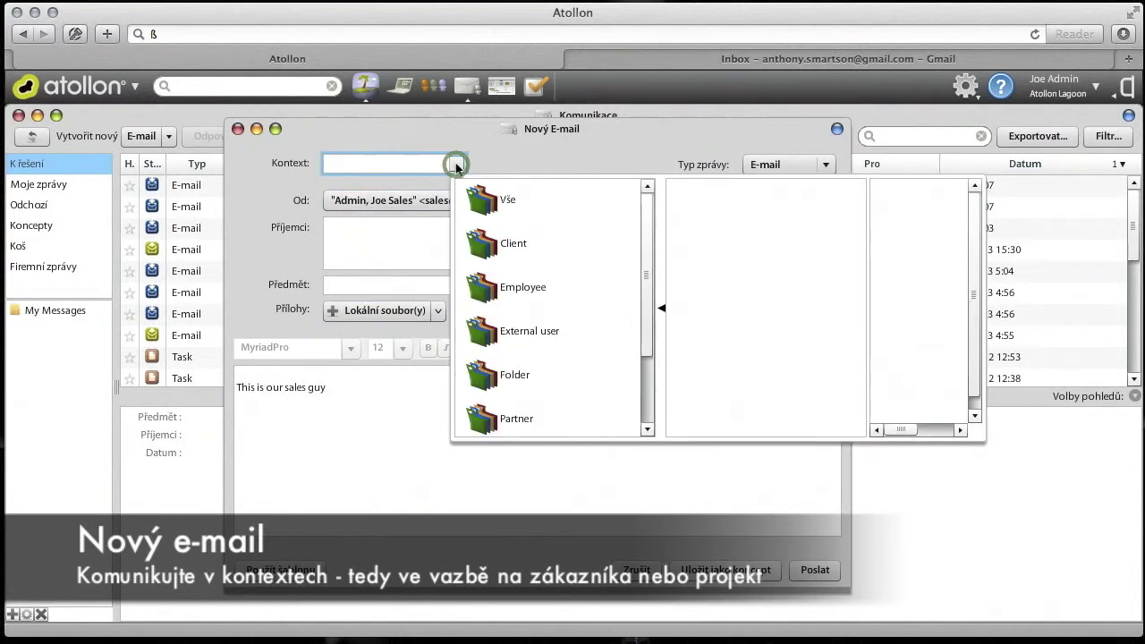
click(521, 247)
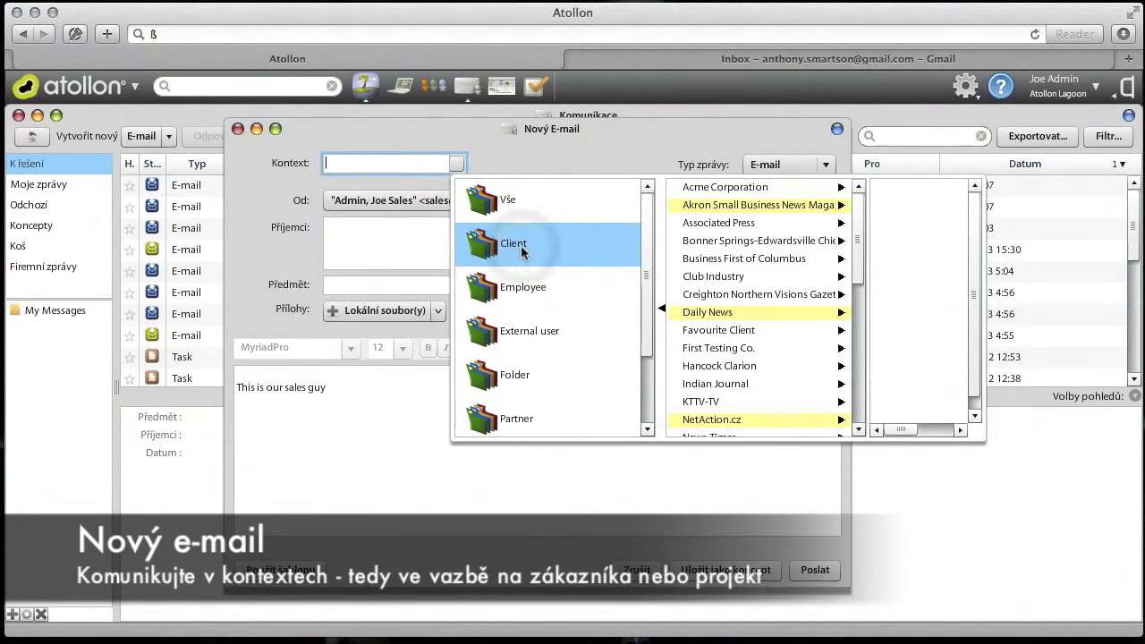
click(729, 189)
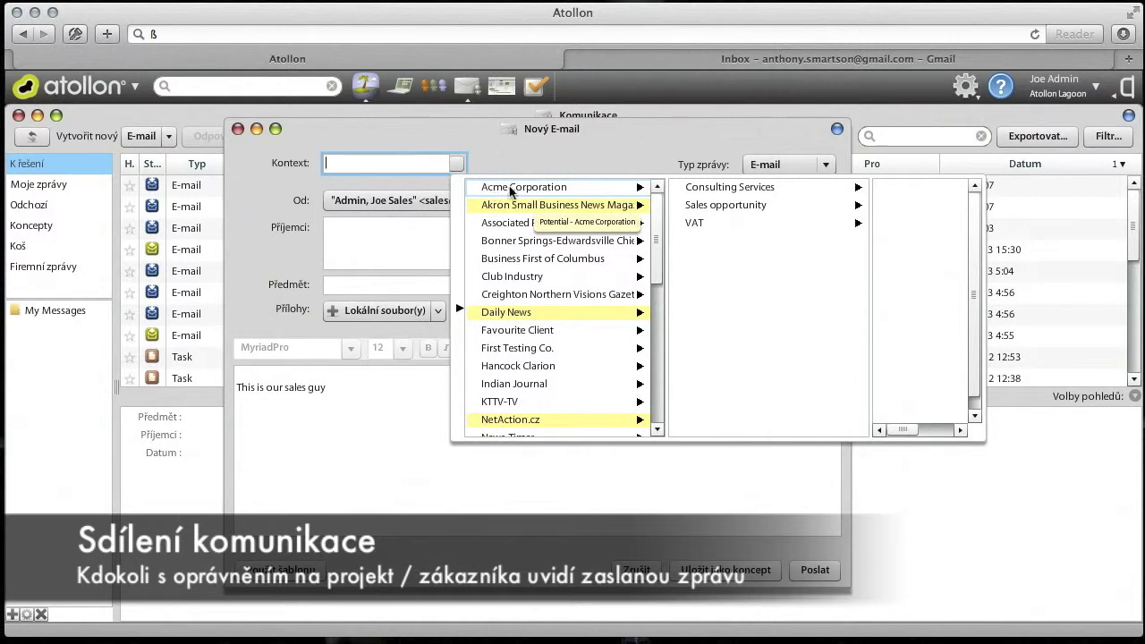
click(729, 188)
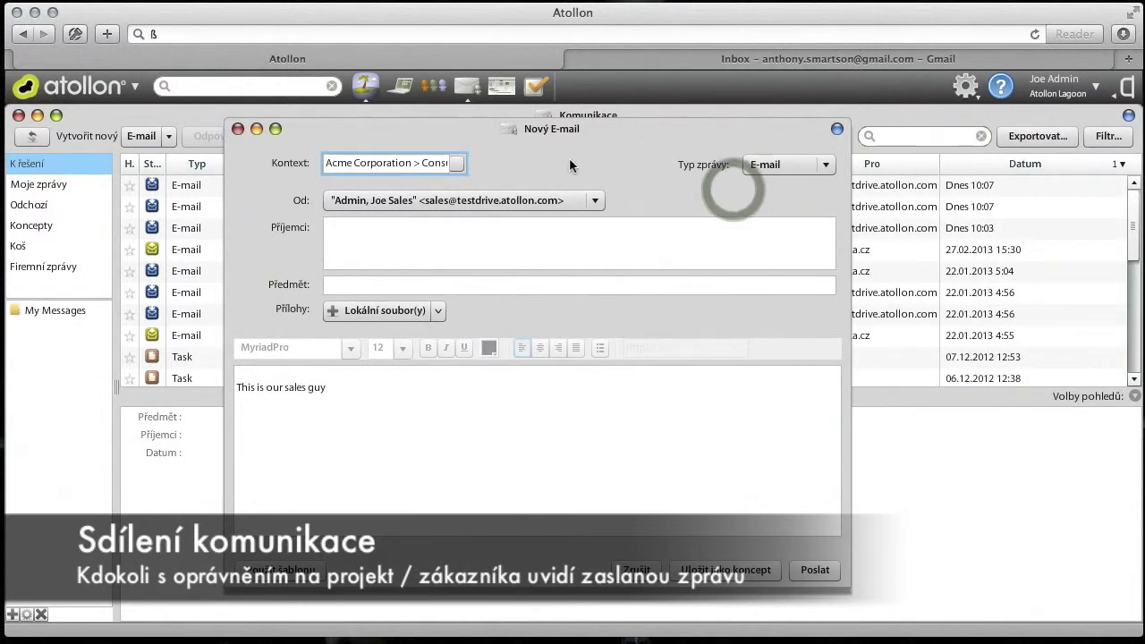
- Add a contact from the suggested addresses as the e-mail's "Komu" recipient
click(505, 245)
click(504, 236)
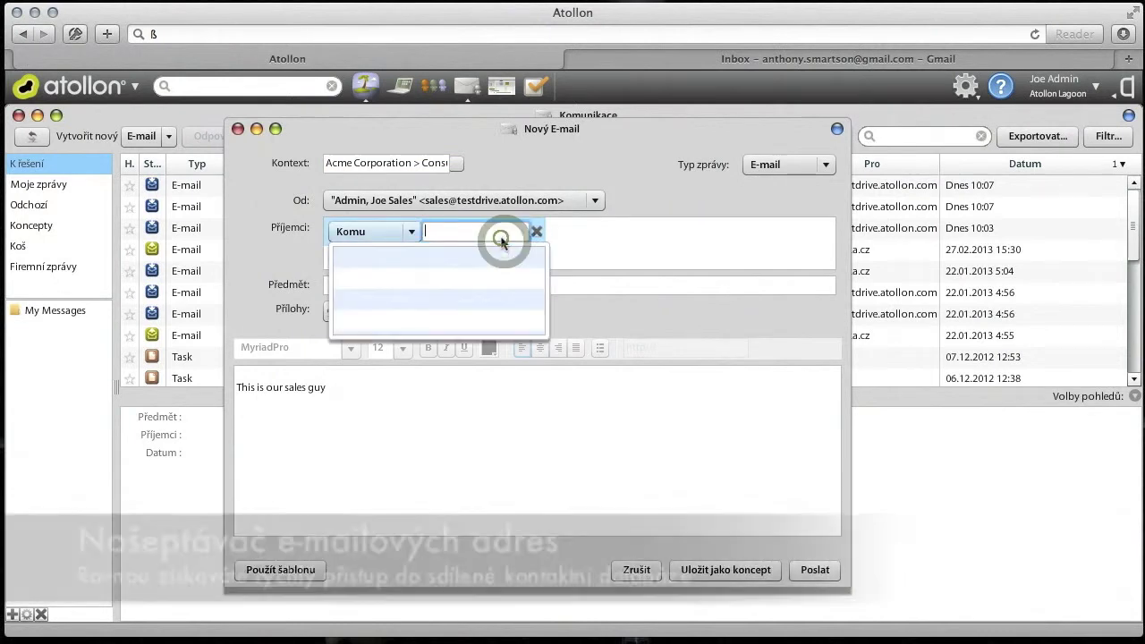
click(539, 326)
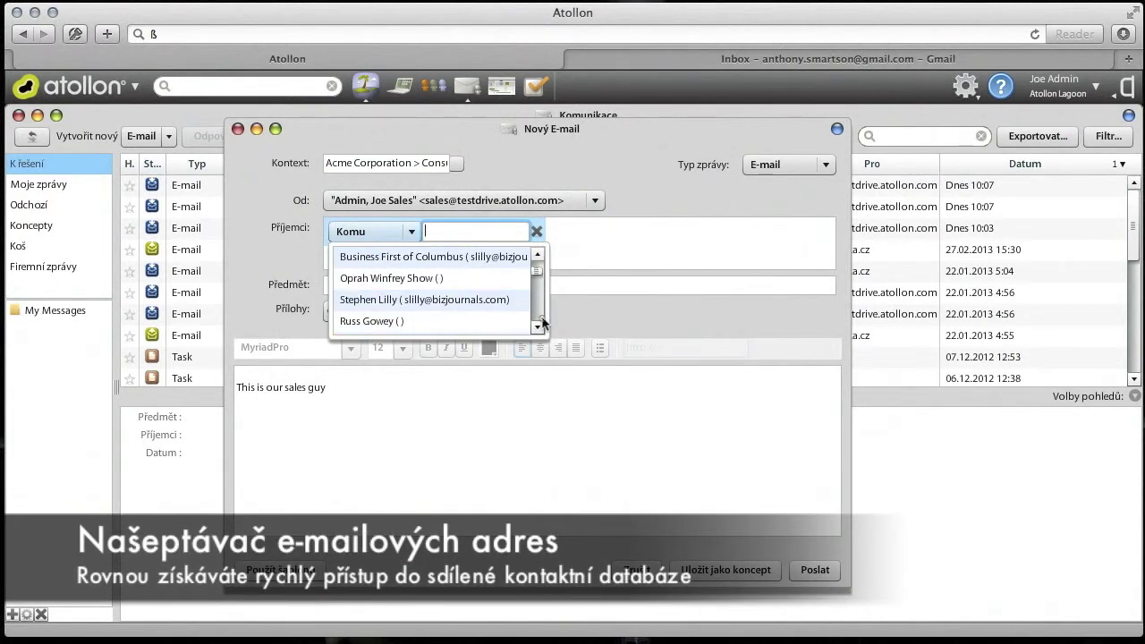
click(501, 298)
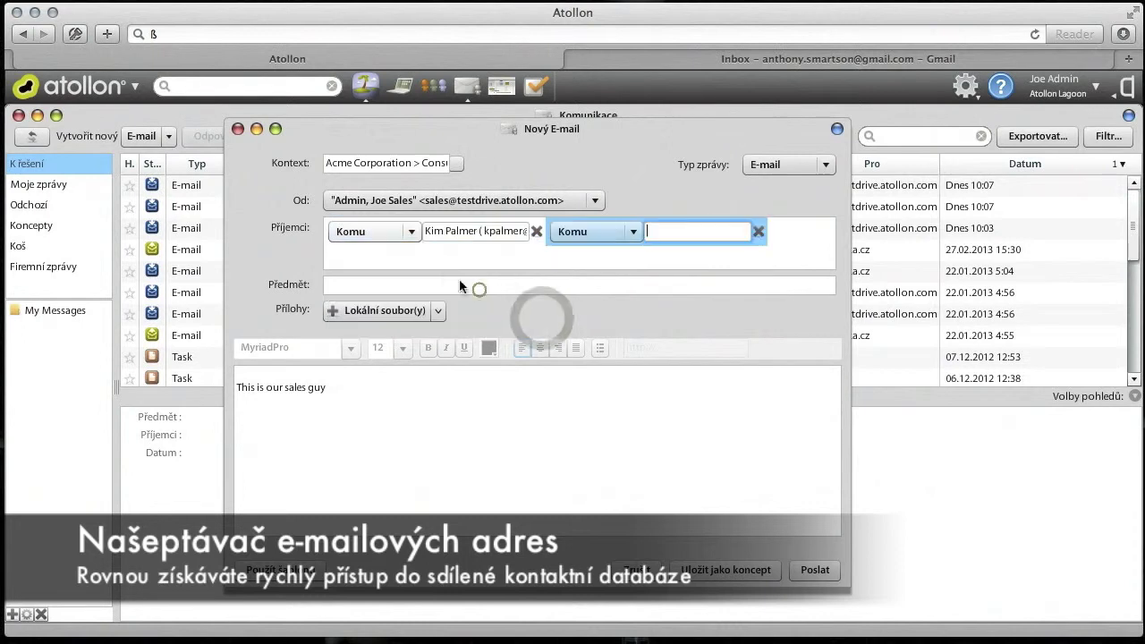
click(546, 283)
- Apply the Proposal template to fill in the e-mail's subject and message text
click(280, 569)
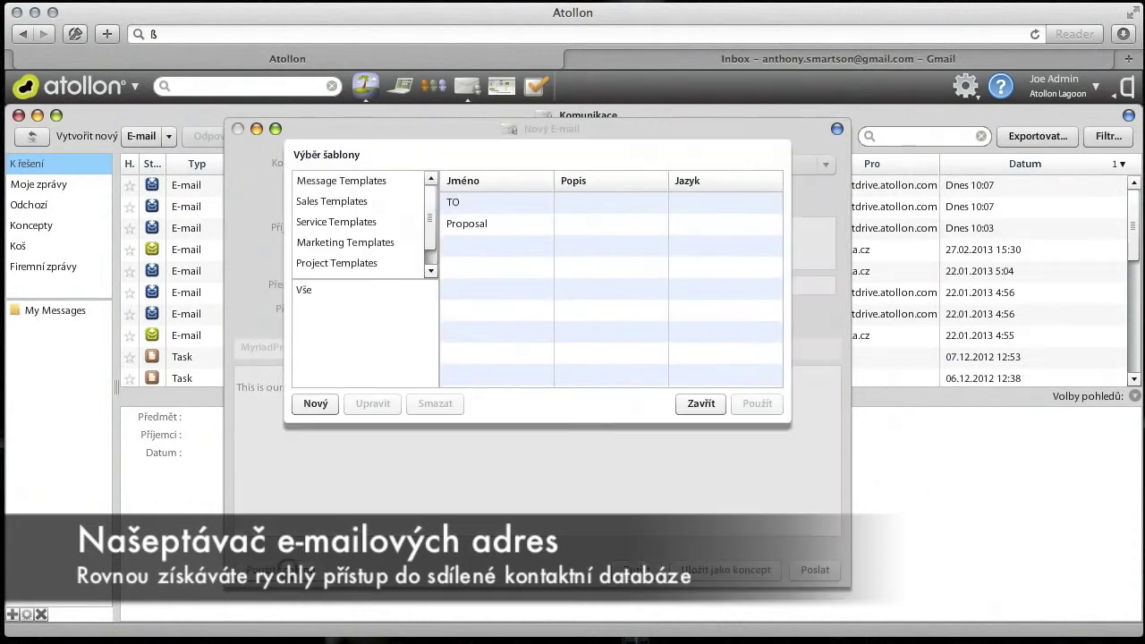
click(486, 222)
double_click(486, 222)
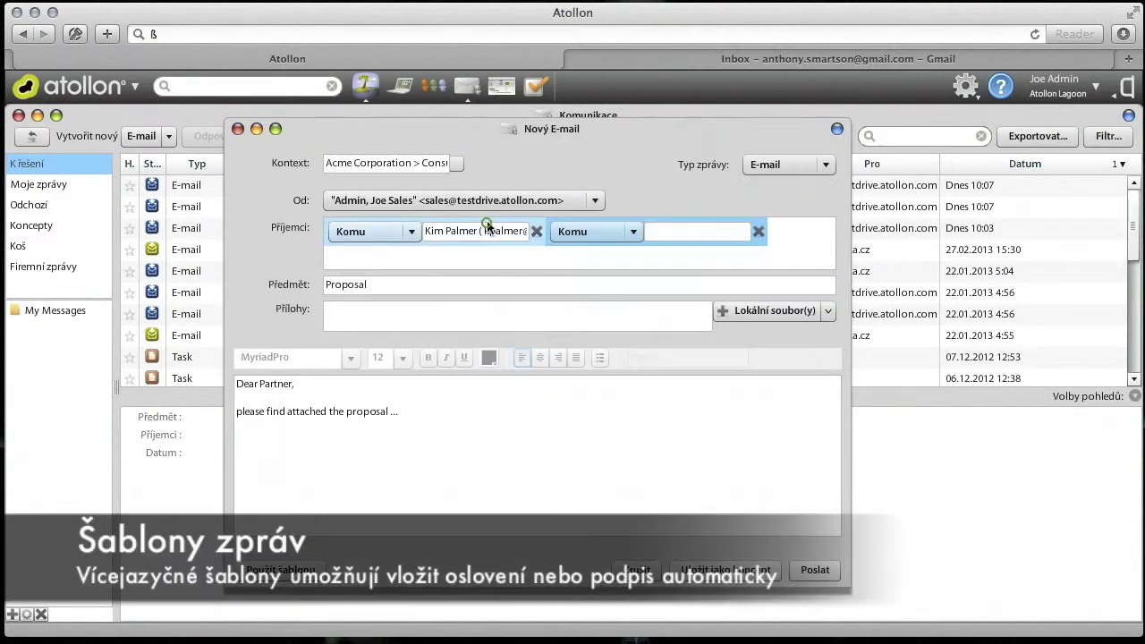
click(615, 485)
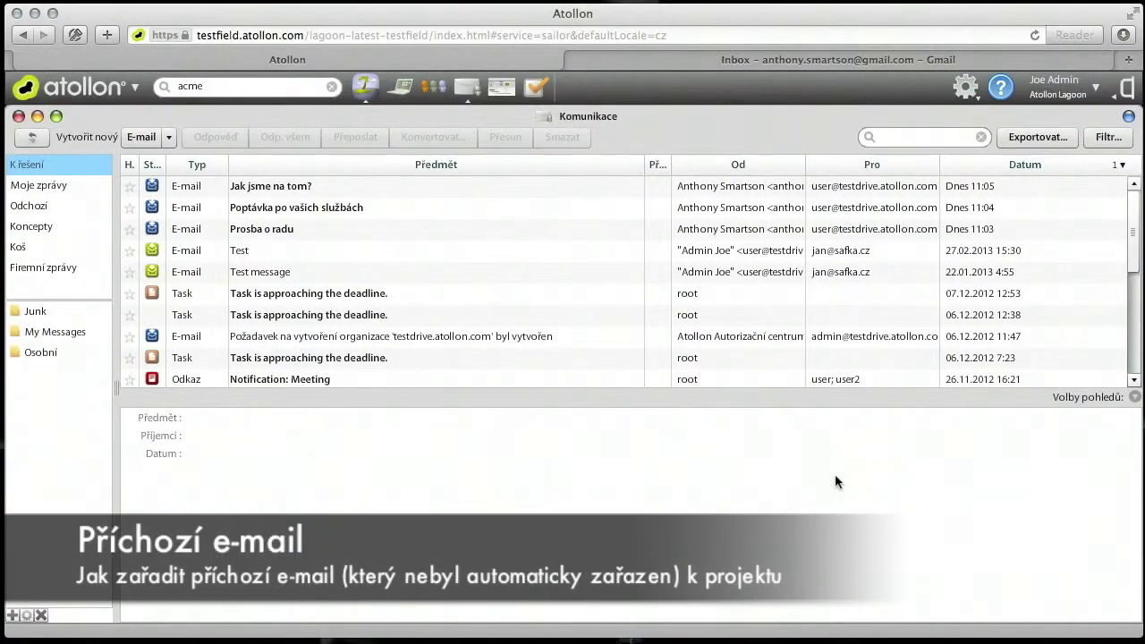
- Move the incoming e-mail "Prosba o radu" to Acme Corporation > Consulting Services, searching for "acm", and open the project
click(367, 229)
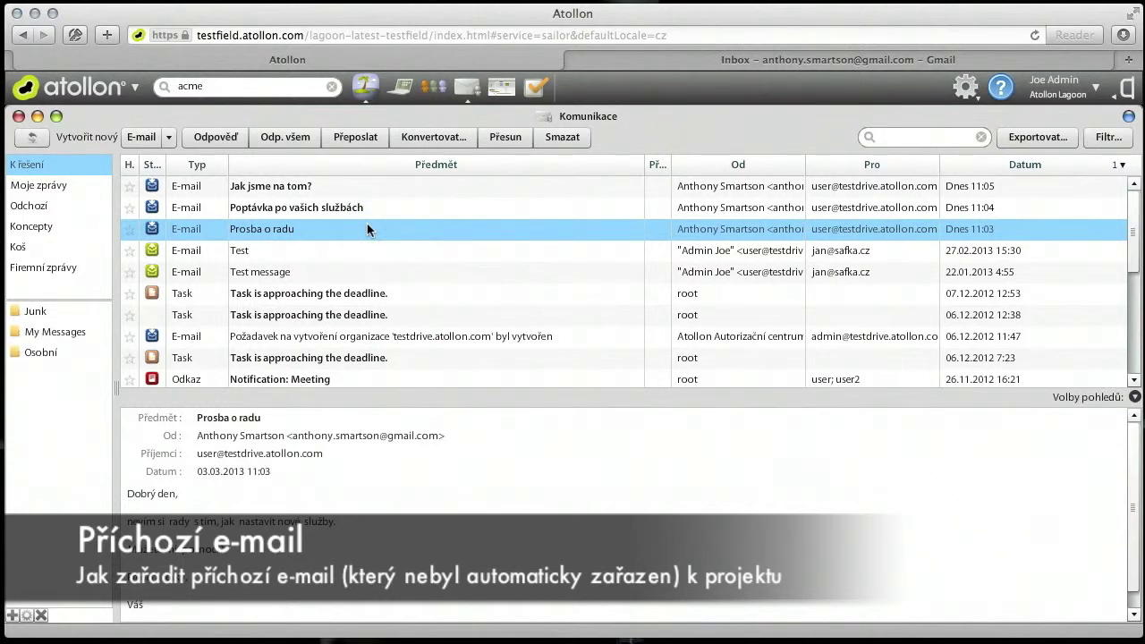
click(513, 141)
click(668, 147)
text(acm)
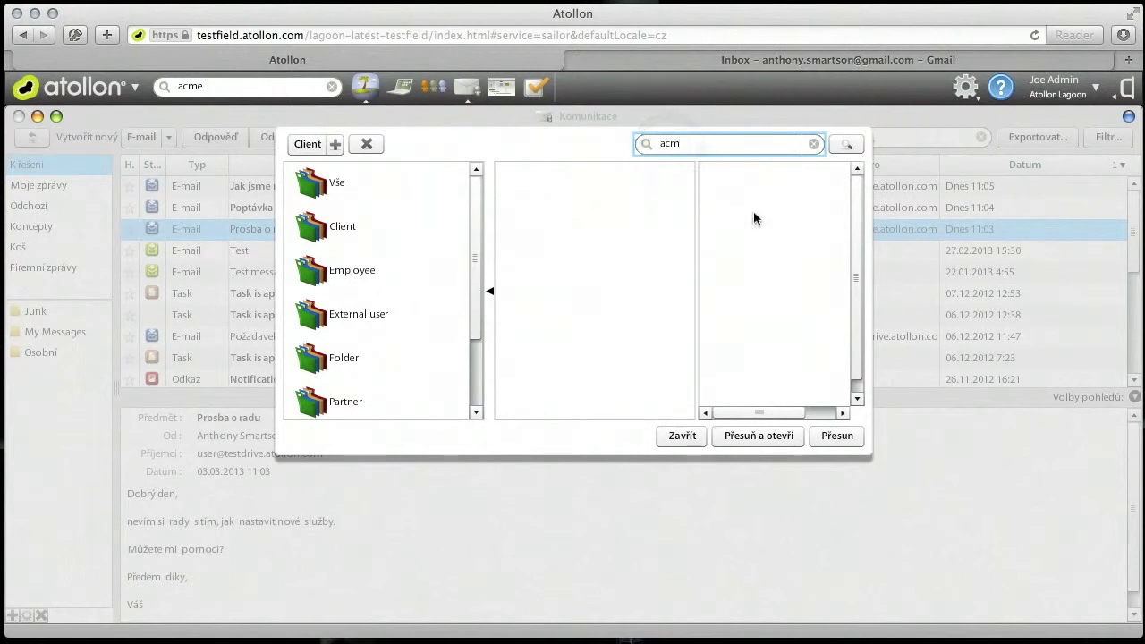
click(620, 170)
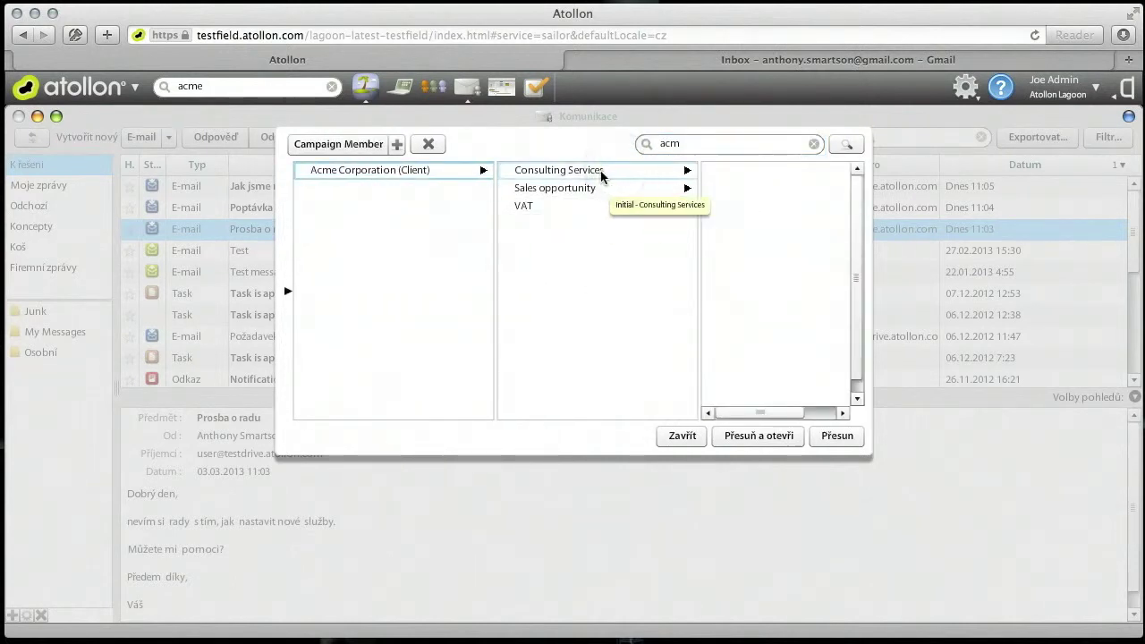
click(602, 171)
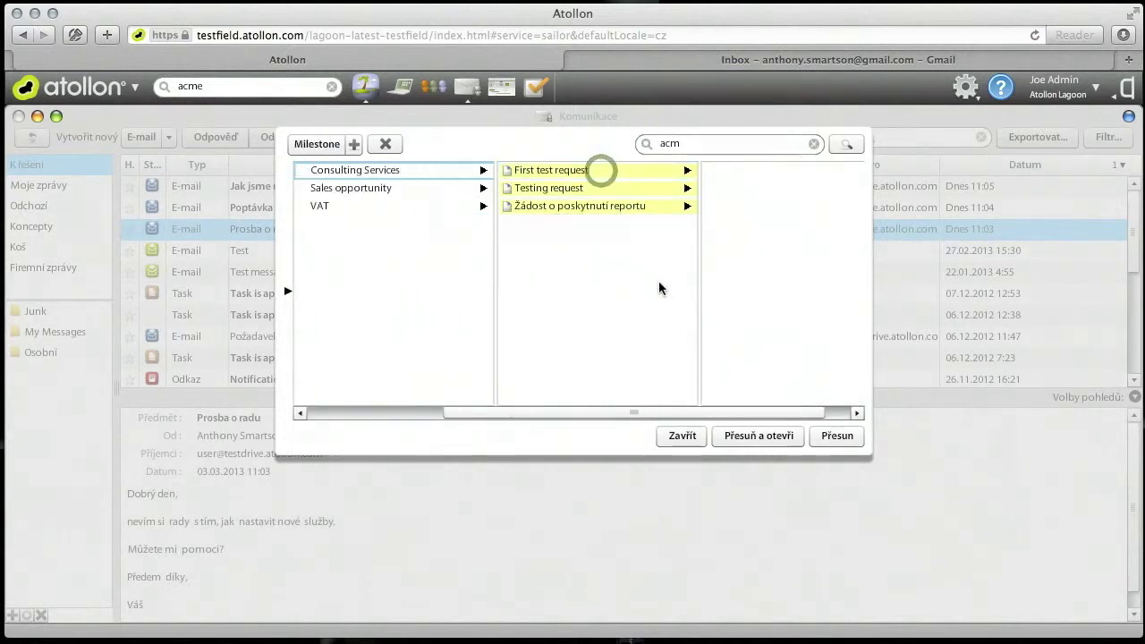
click(759, 437)
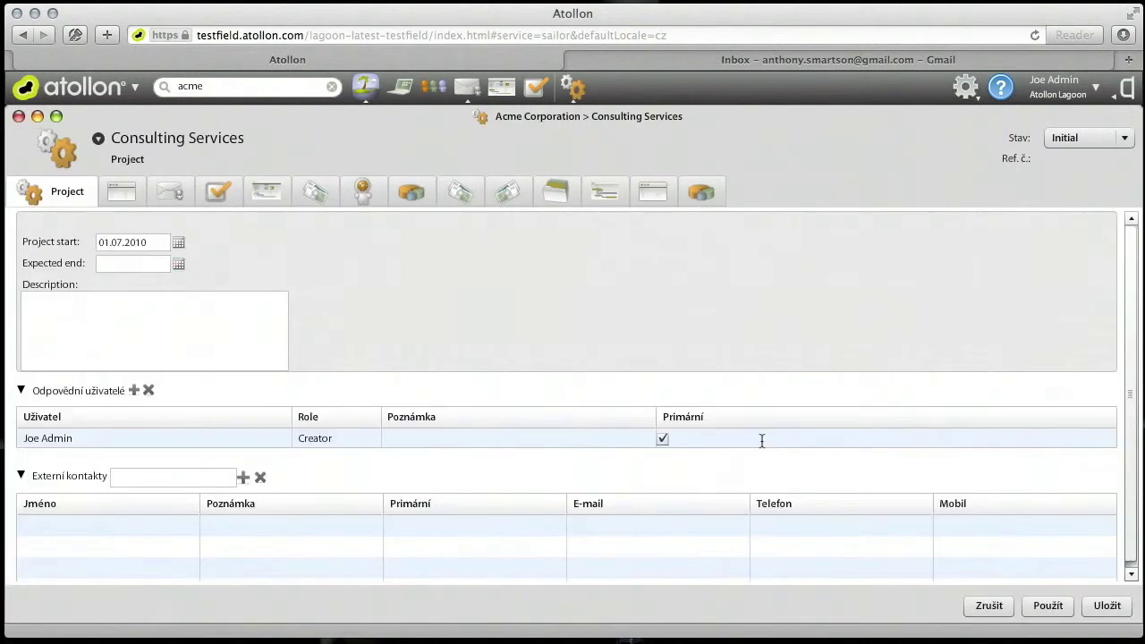
- Open the project's communication and start a reply to the e-mail "Prosba o radu"
click(172, 194)
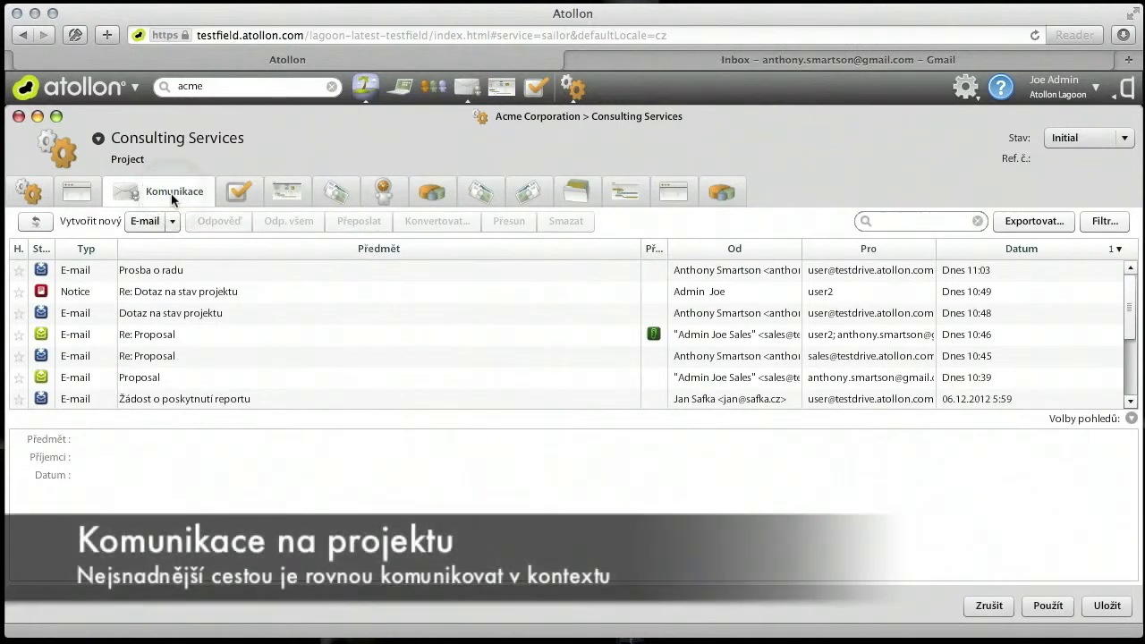
click(199, 272)
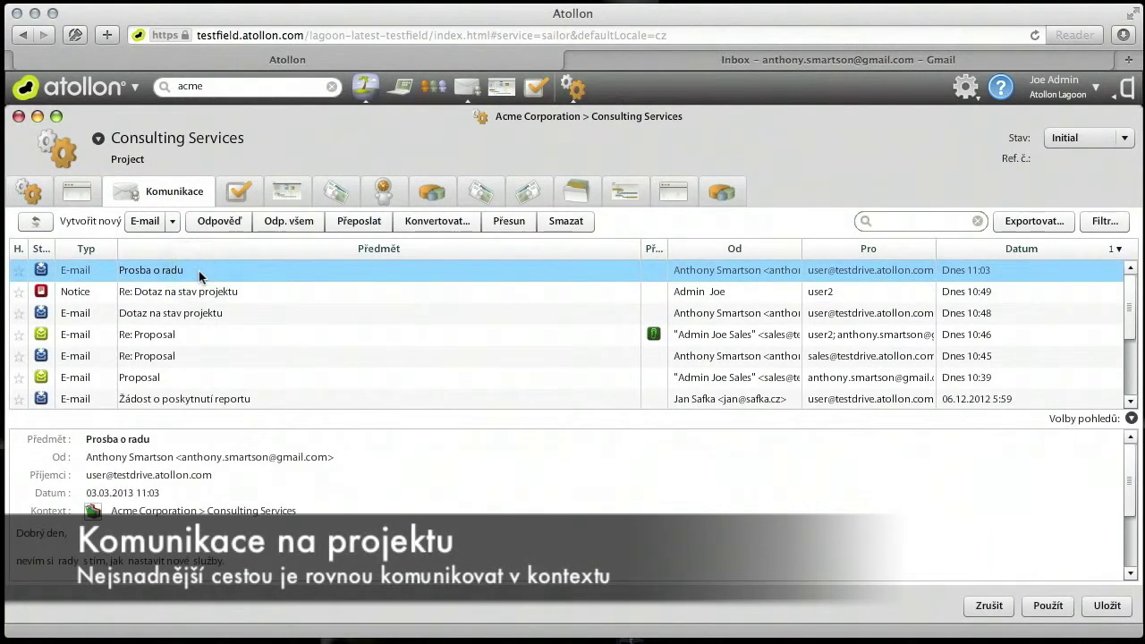
click(223, 221)
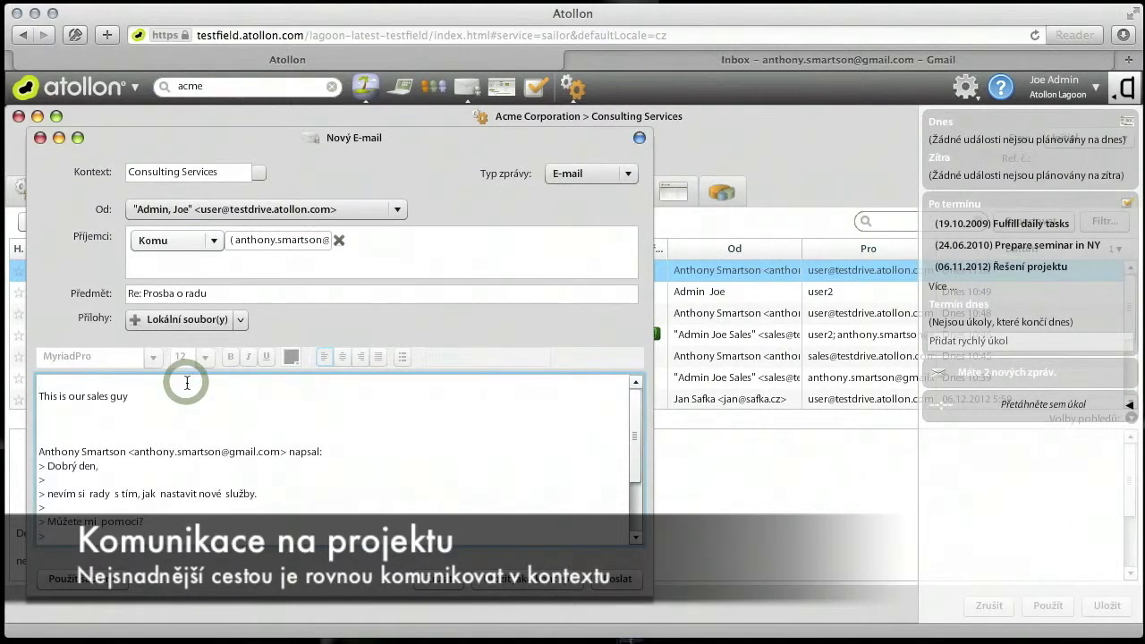
- Write "Díky za dotaz," and "budeme tomu věnovat ..." as separate paragraphs above the signature and send the reply
text(Diky za d)
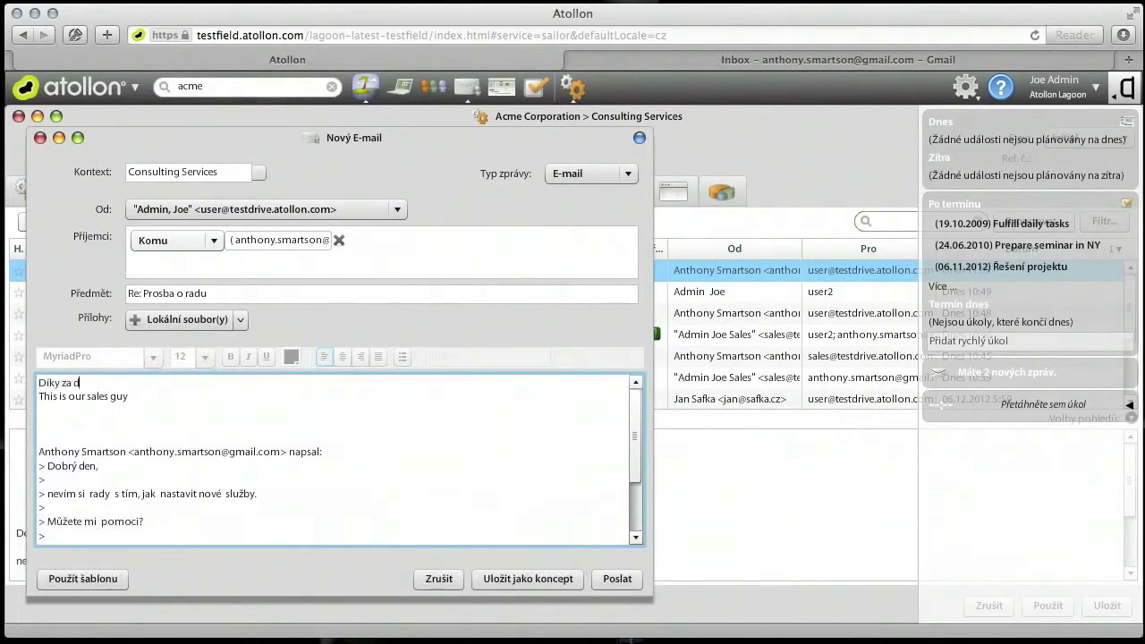
text(otaz,)
key(Return)
key(Return)
text(bud)
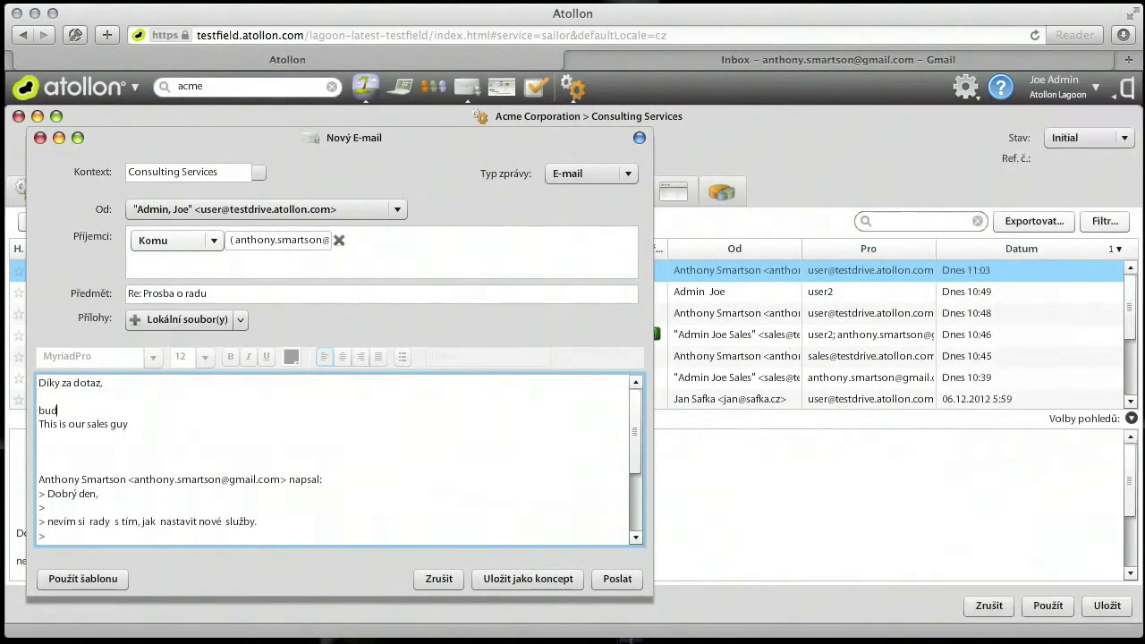
text(eme tomu věnovat)
key(Return)
key(Return)
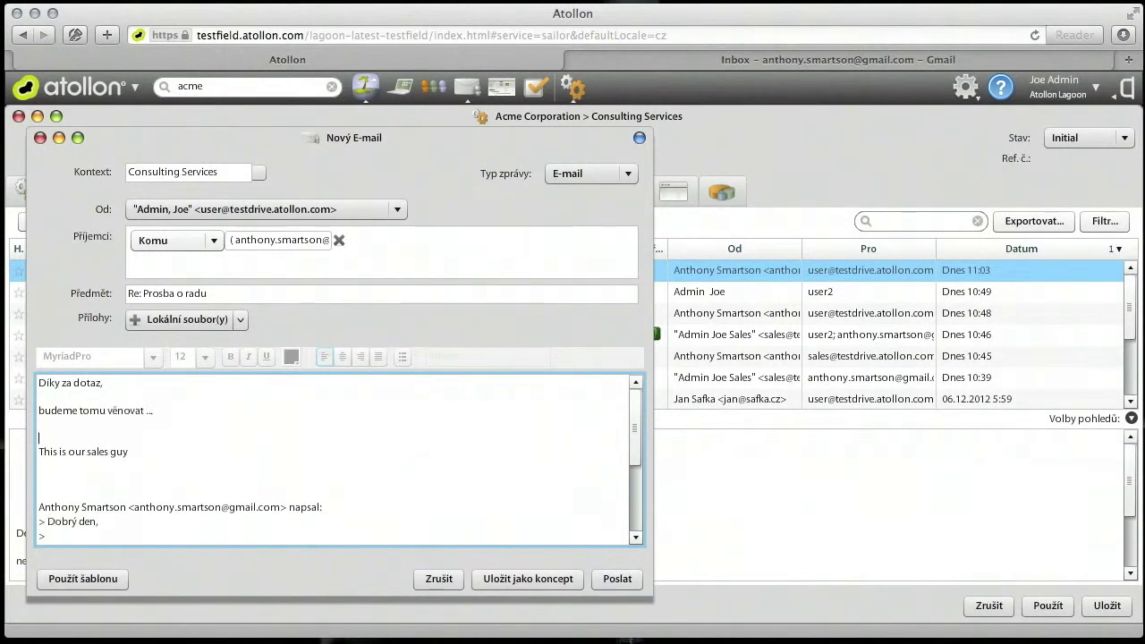
click(617, 579)
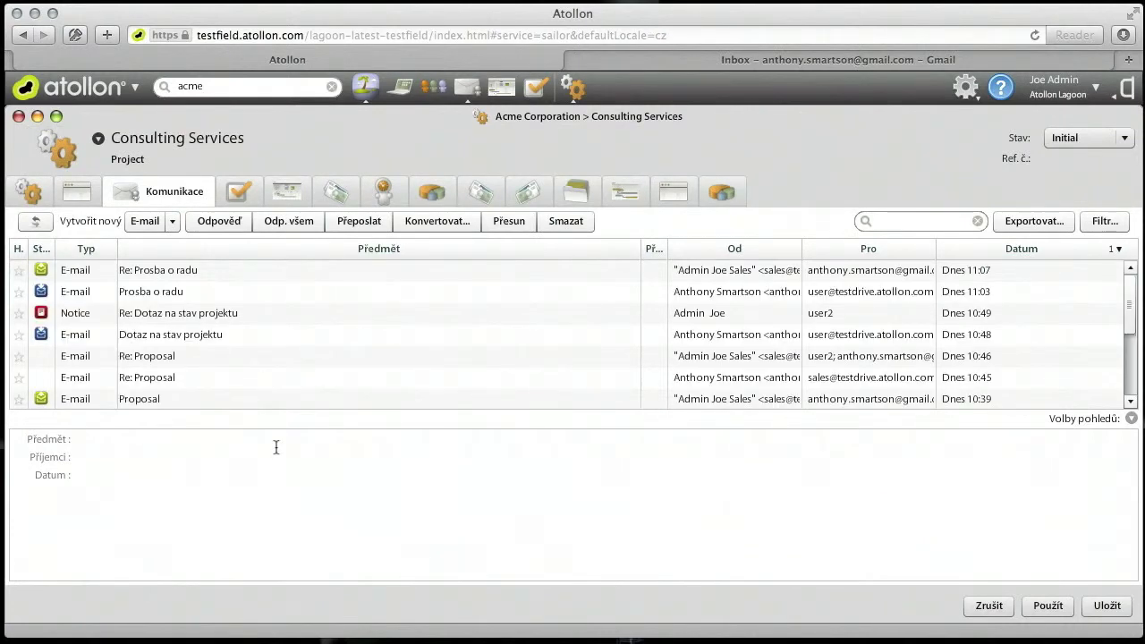
- Switch to the Gmail inbox and open the received message "Re: Prosba o radu"
click(811, 59)
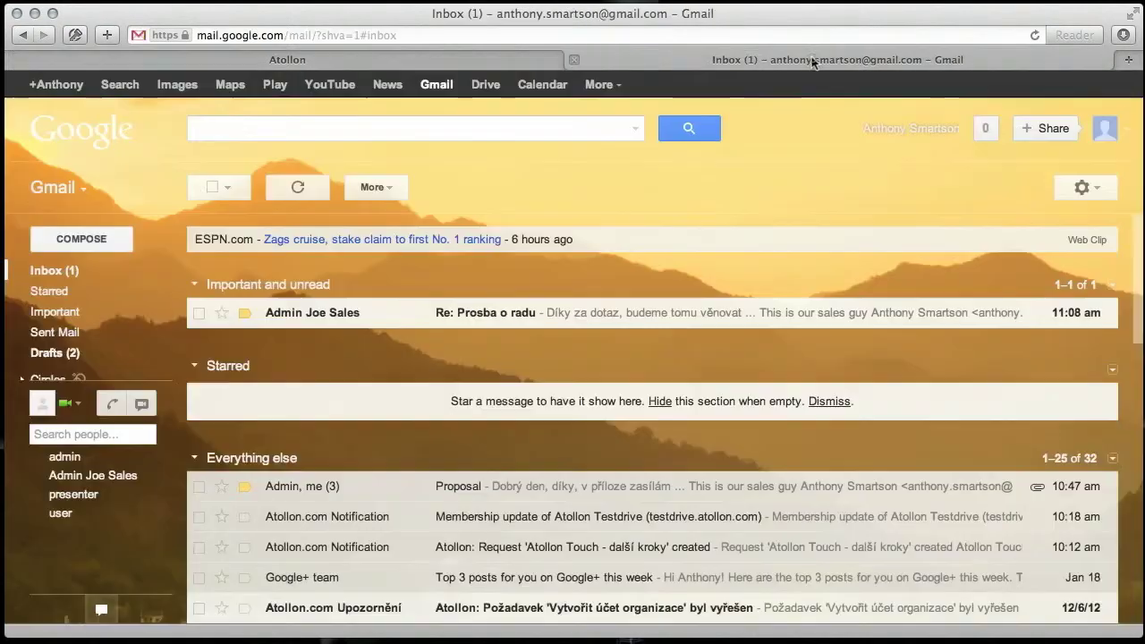
click(54, 270)
click(497, 319)
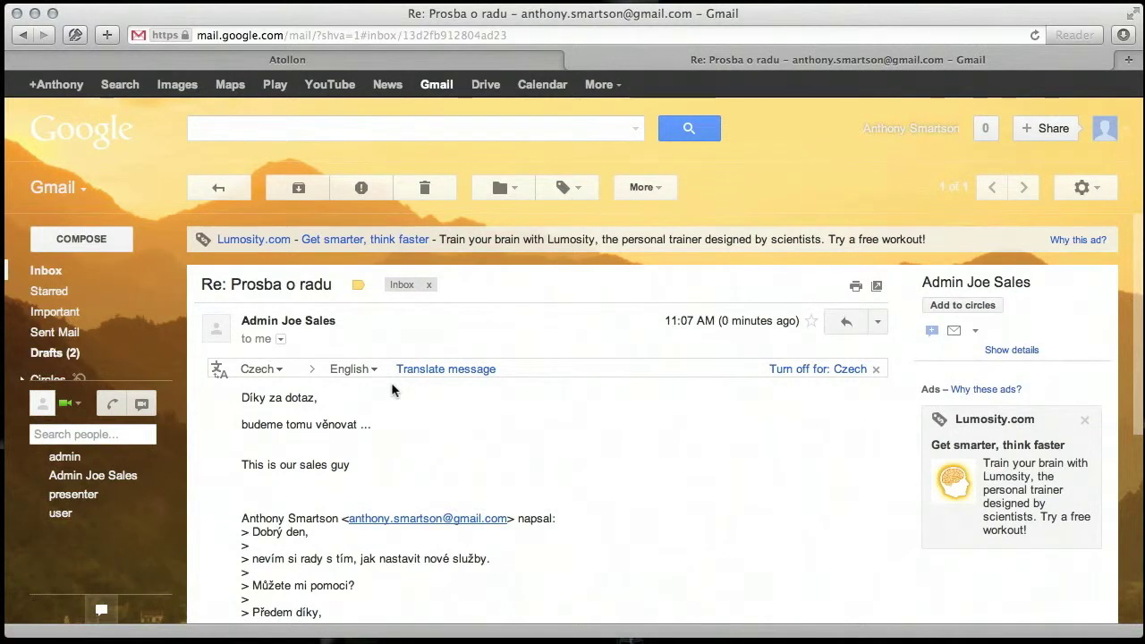
- Reply to the message with "Dobře, ale prosím pospěšte si ..." and send it
click(846, 321)
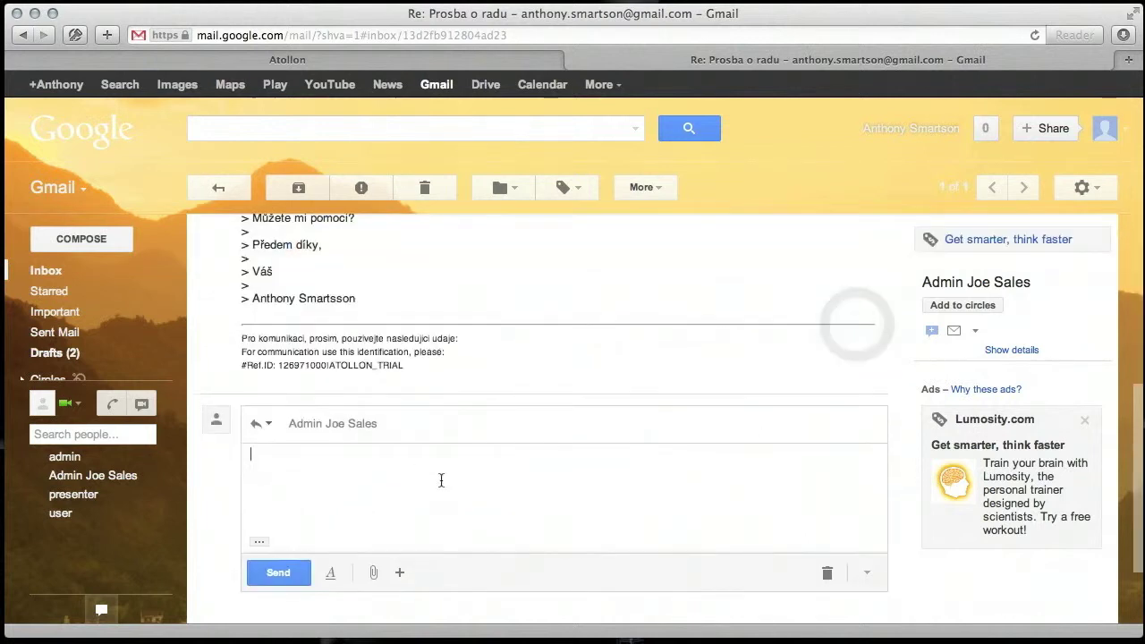
text(Dobře, ale)
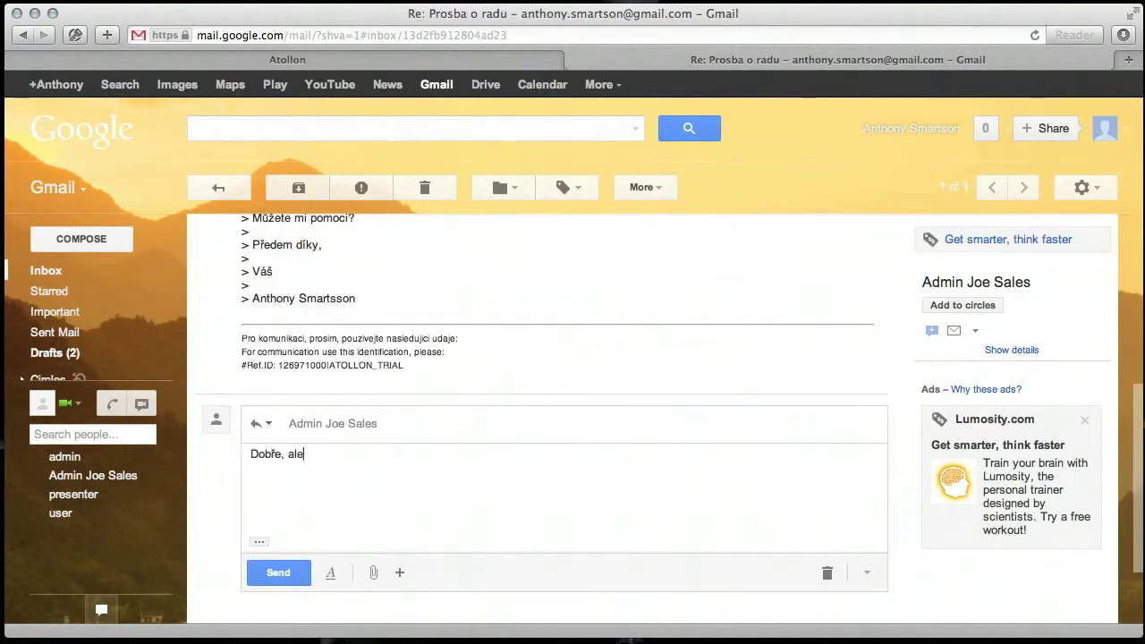
text( prosím pošlěšte si ...)
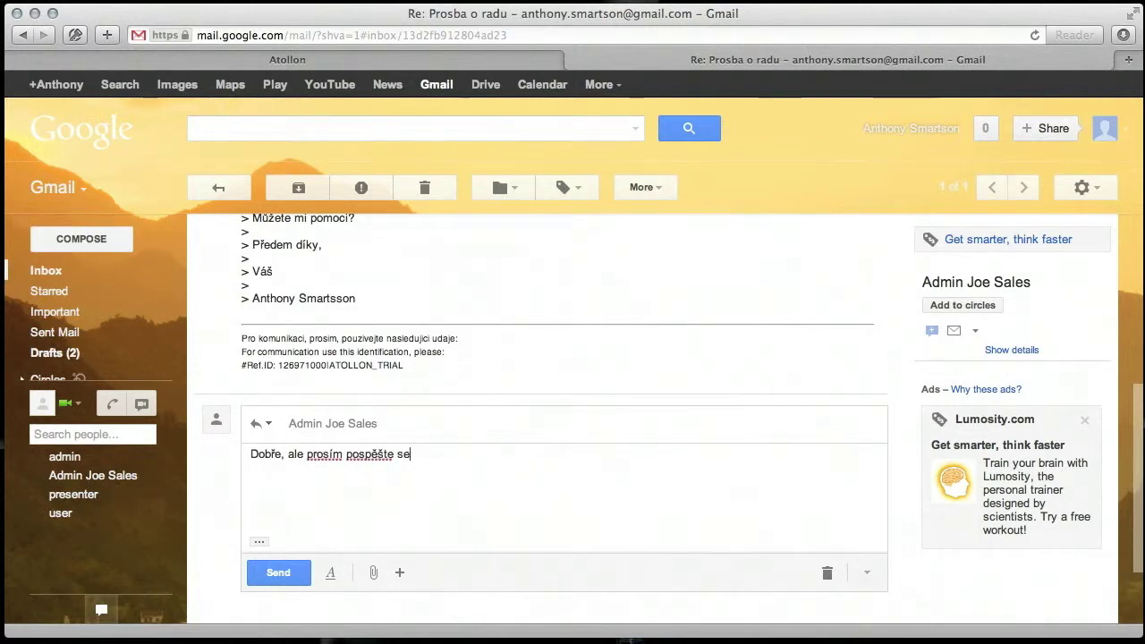
key(ctrl+Return)
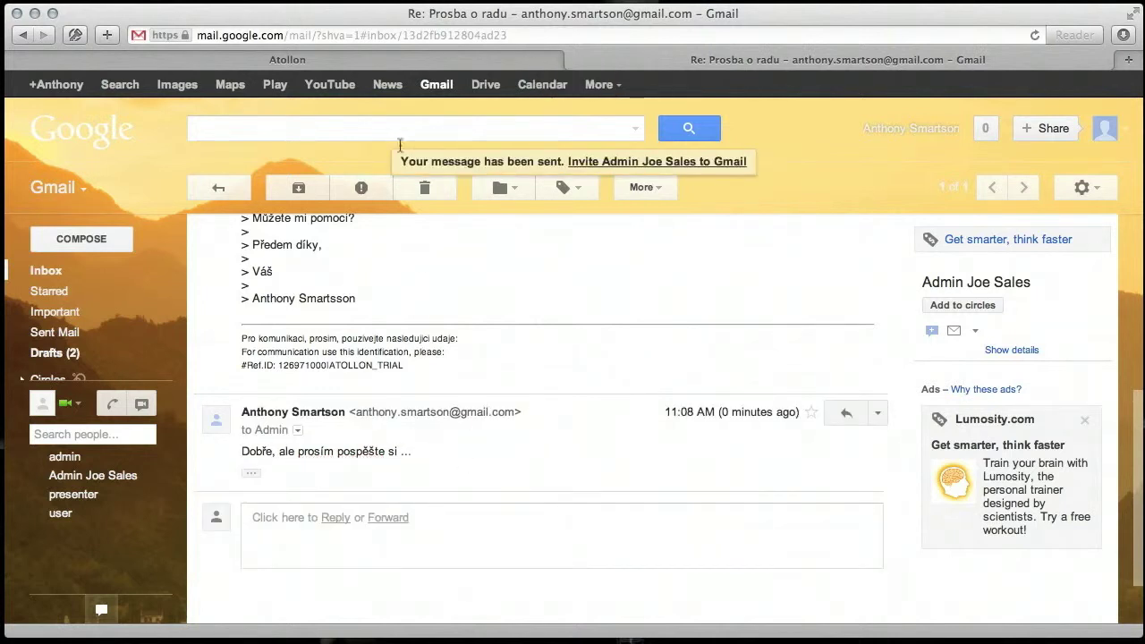
- Switch back to Atollon, refresh the Consulting Services project's communication list and open the client's newest "Re: Prosba o radu" e-mail
click(371, 63)
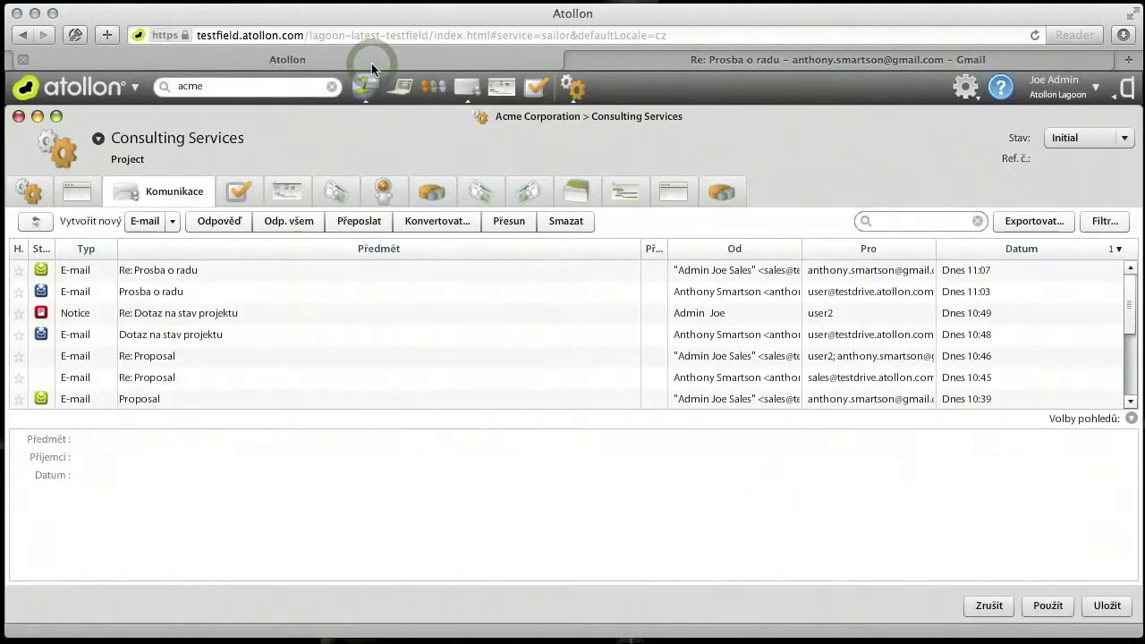
click(42, 226)
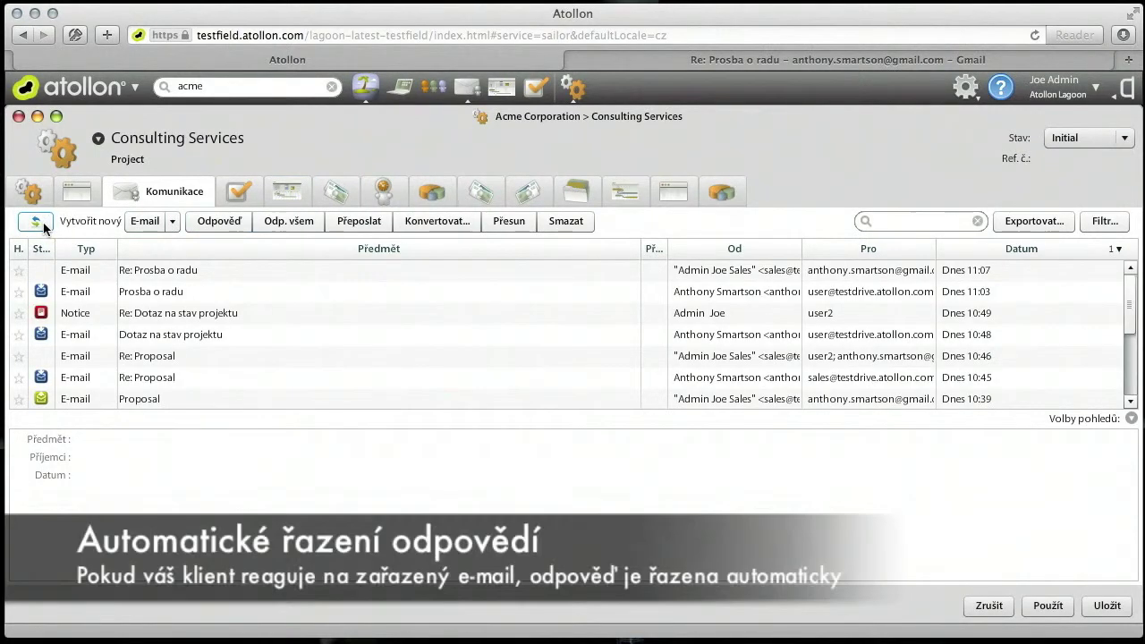
click(39, 222)
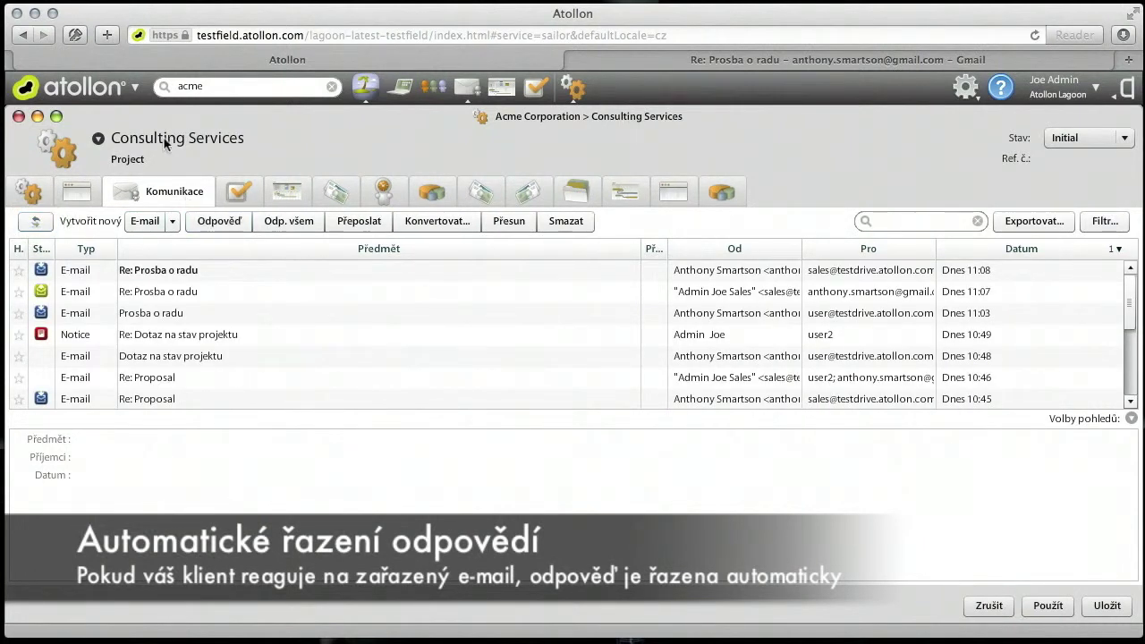
click(174, 275)
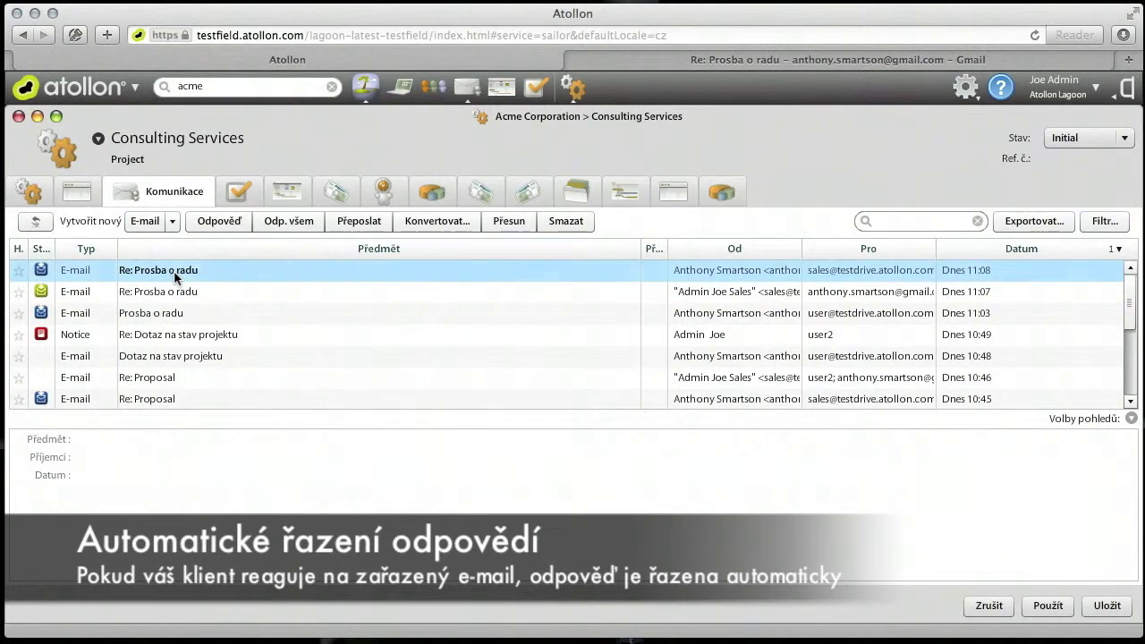
double_click(174, 275)
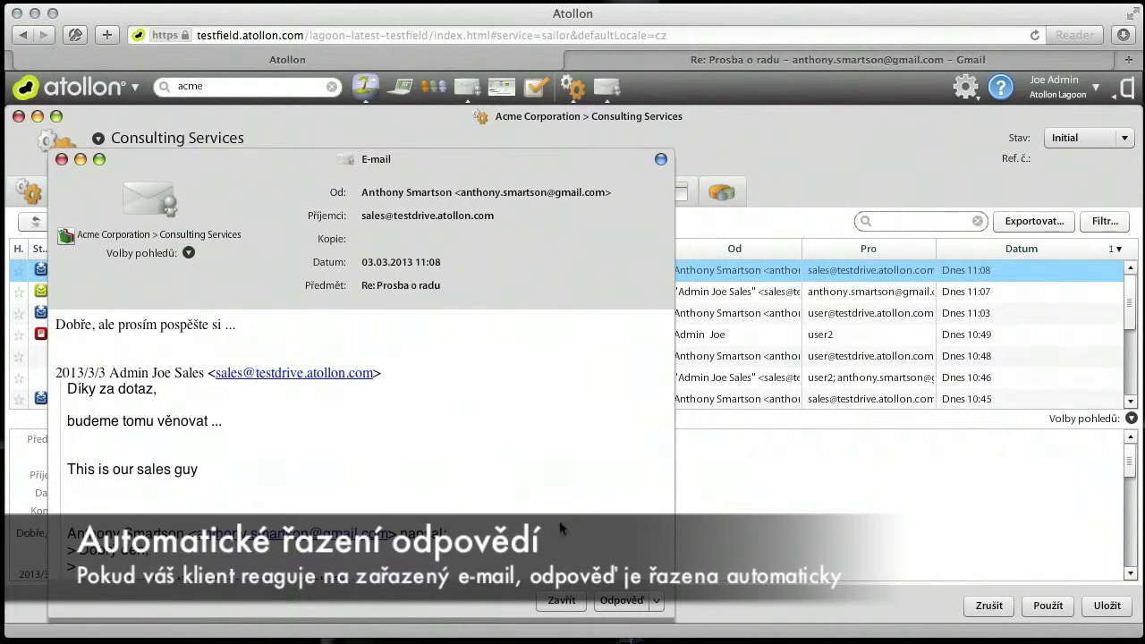
- Start a reply to the client's e-mail and add an internal colleague as an additional recipient of type "Upozornění"
click(622, 600)
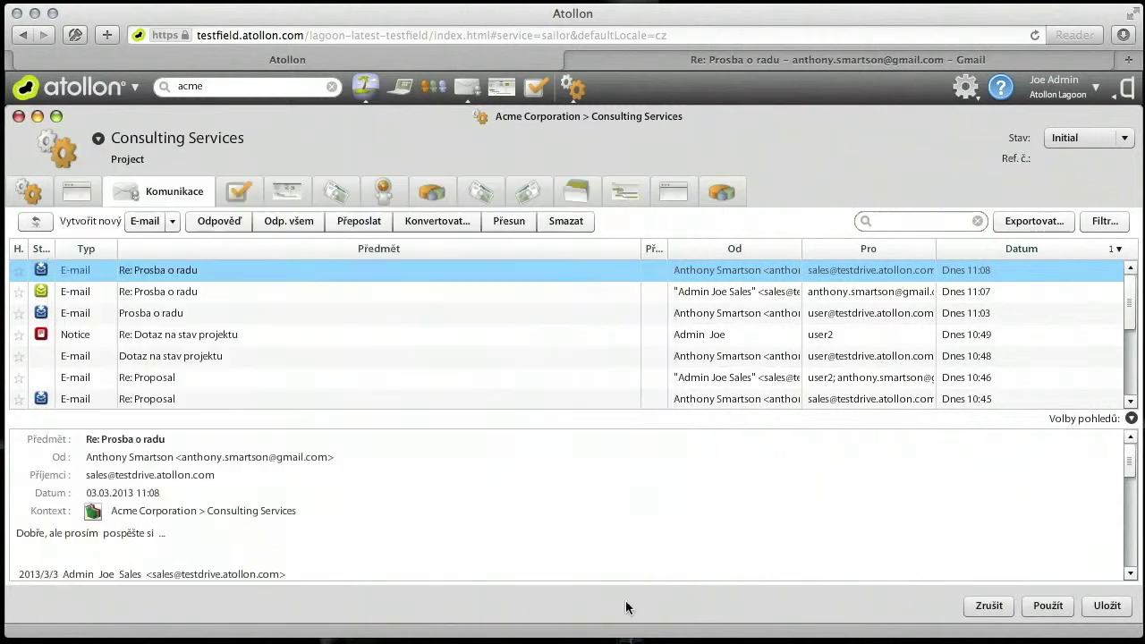
click(464, 277)
click(459, 273)
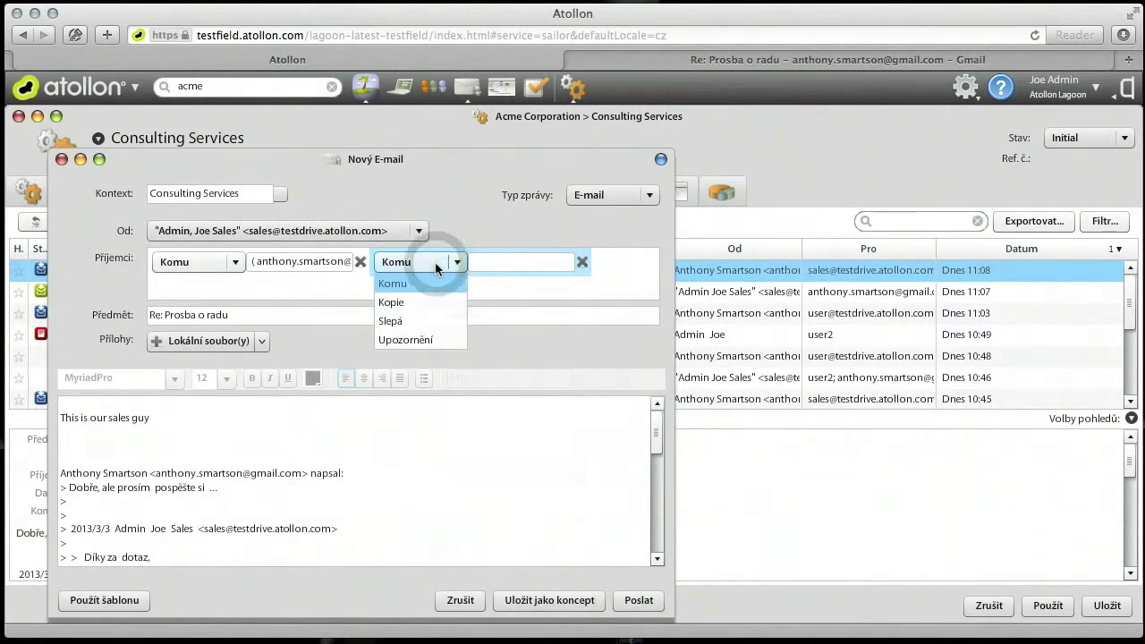
click(407, 339)
click(510, 262)
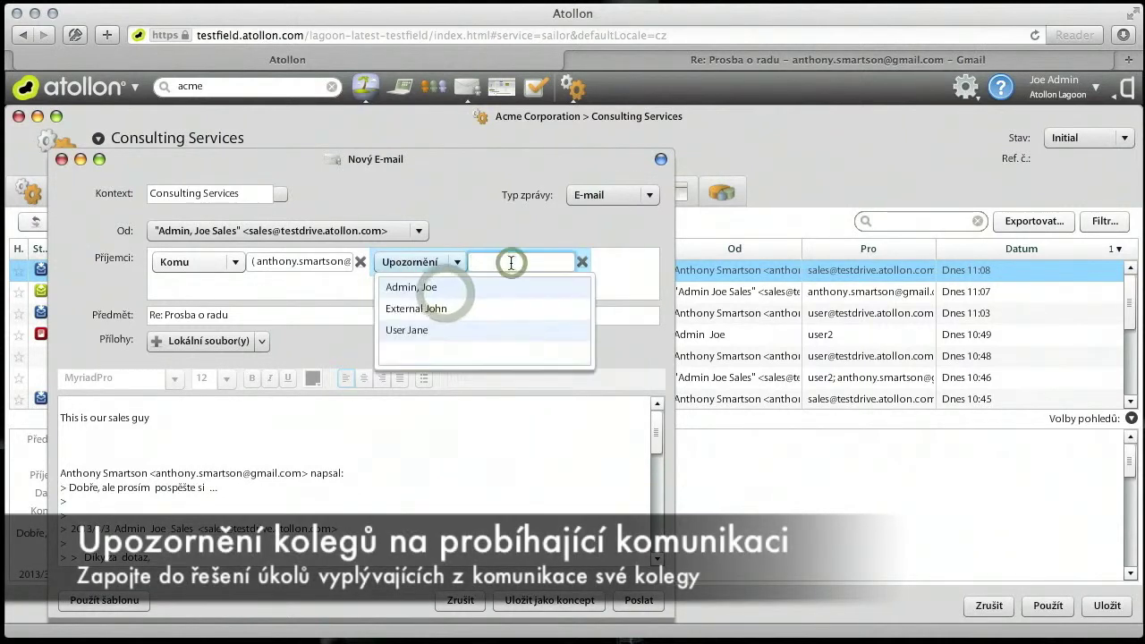
click(466, 330)
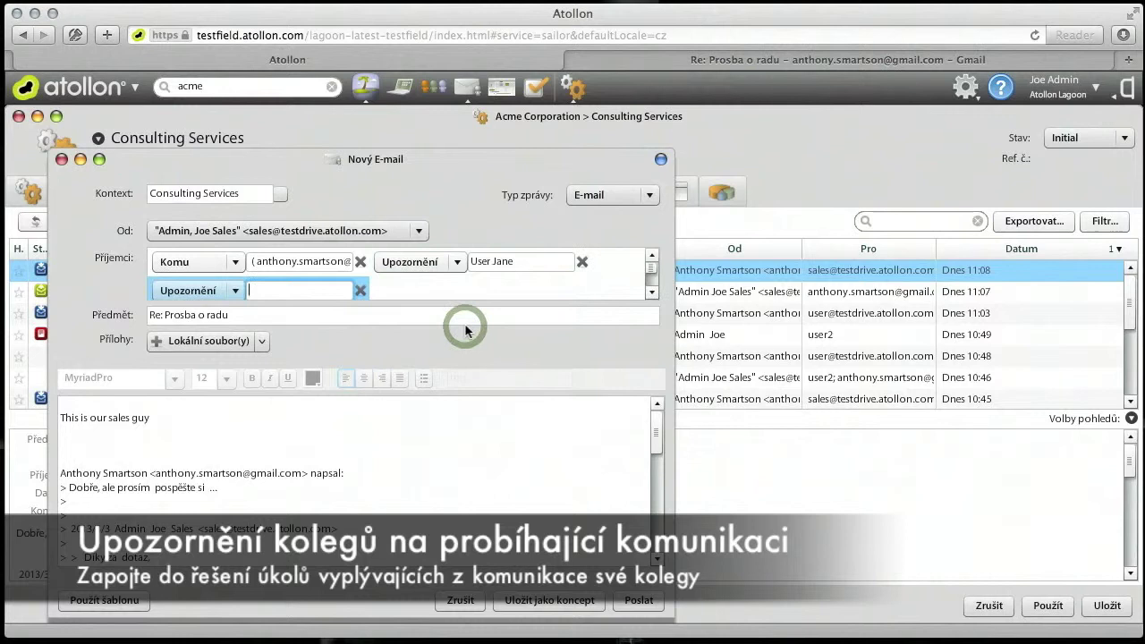
- Write "Díky, předal jsem kolegovi .." above the signature and send the reply
click(167, 403)
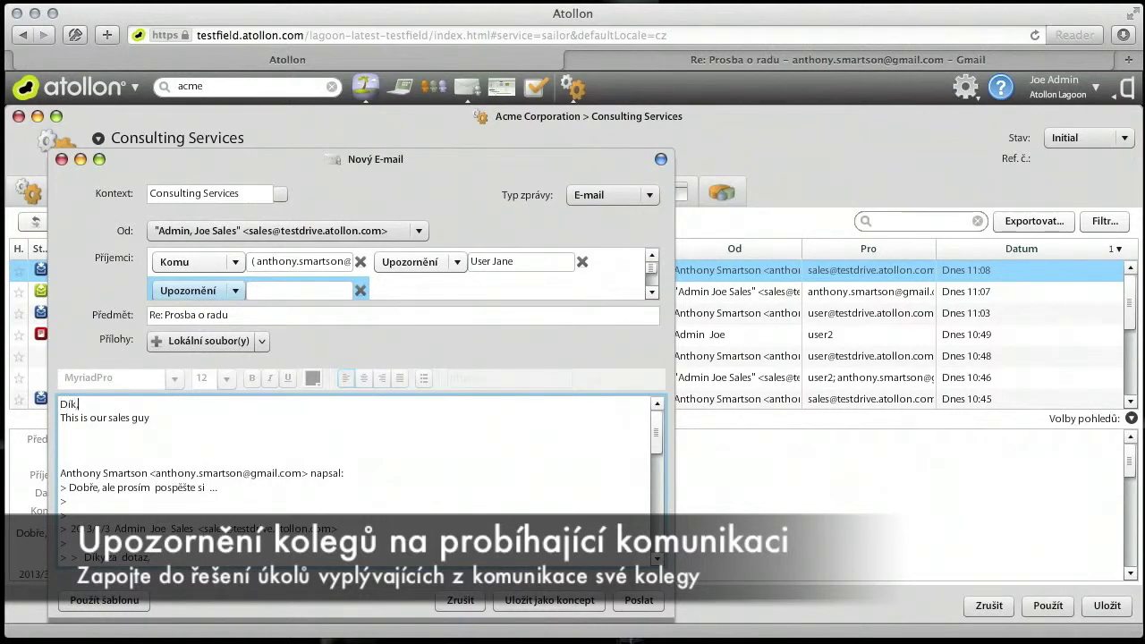
text(ředal jsem kolegovi.)
key(Return)
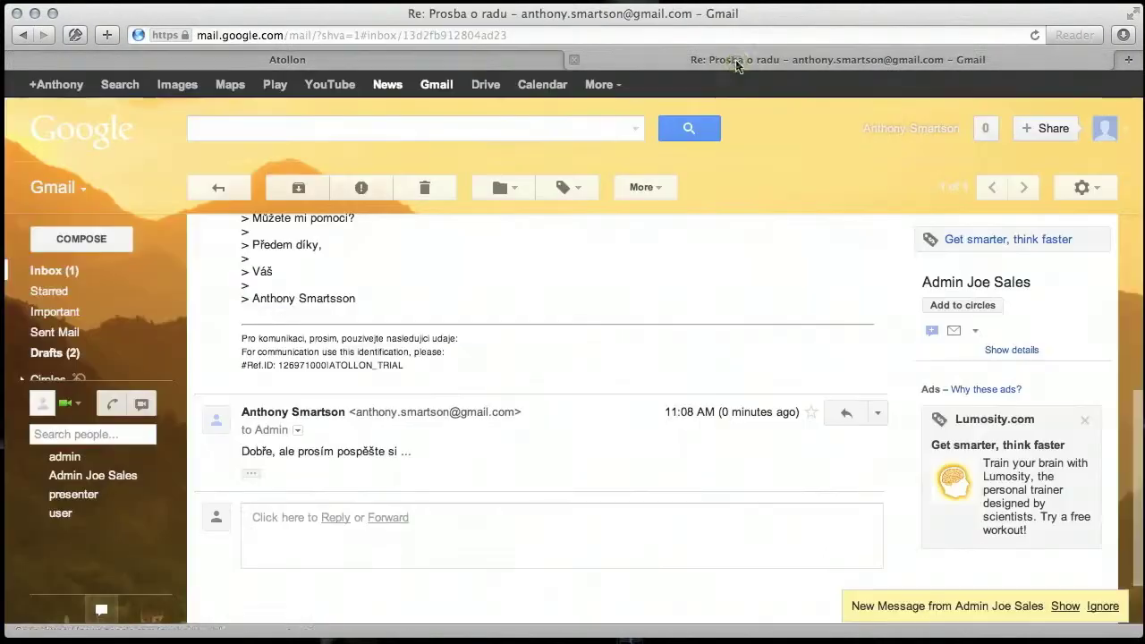
- Switch to the Gmail inbox and open the new reply in the "Re: Prosba o radu" conversation
click(736, 59)
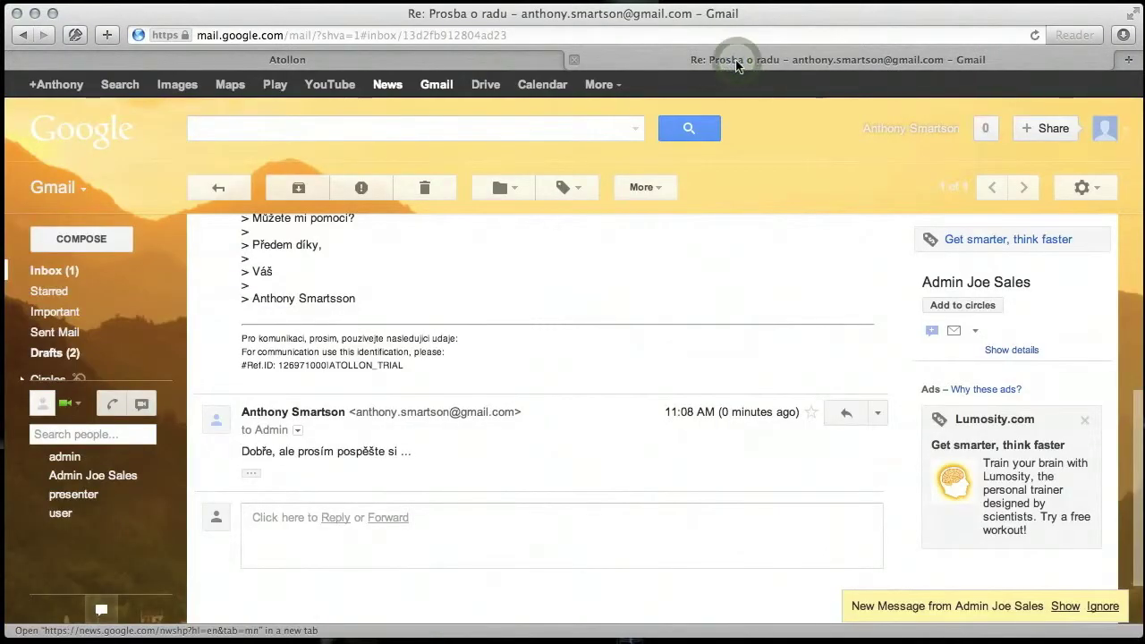
click(75, 274)
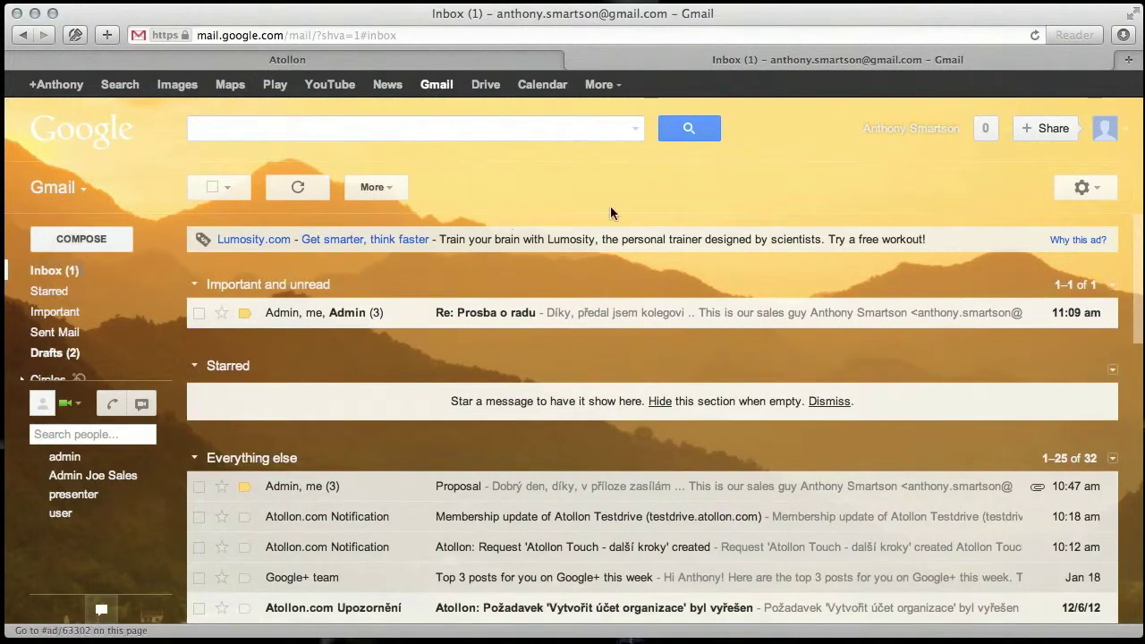
click(499, 313)
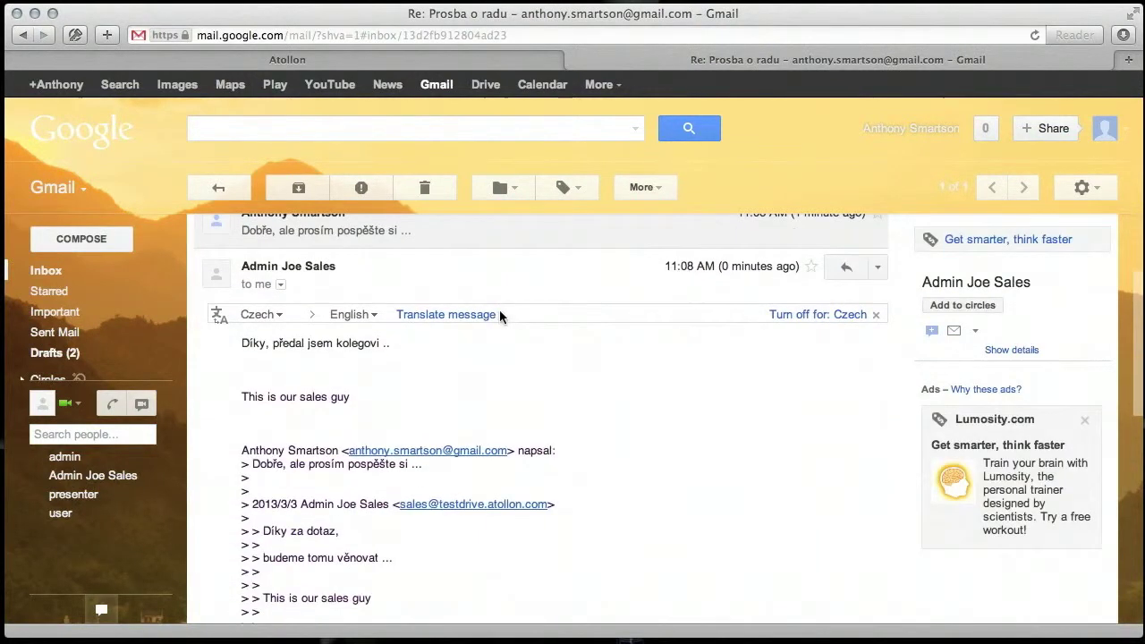
- Switch to Atollon, open the full communication list from the "Komunikace (K řešení)" overview and select "Re: Proposal"
click(401, 60)
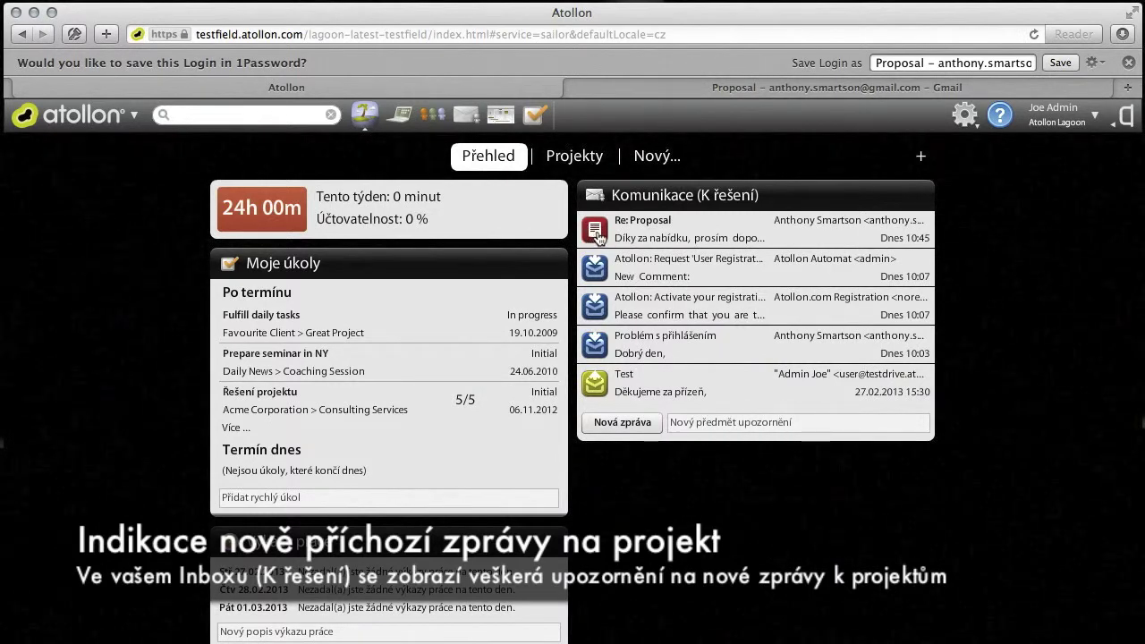
click(595, 195)
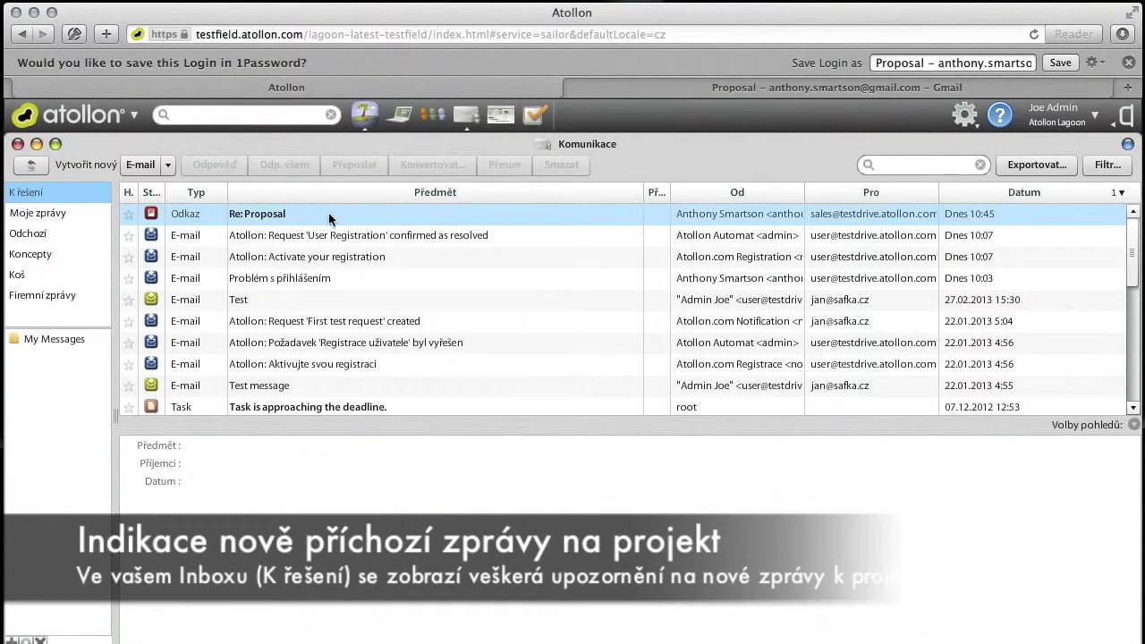
click(313, 278)
click(268, 213)
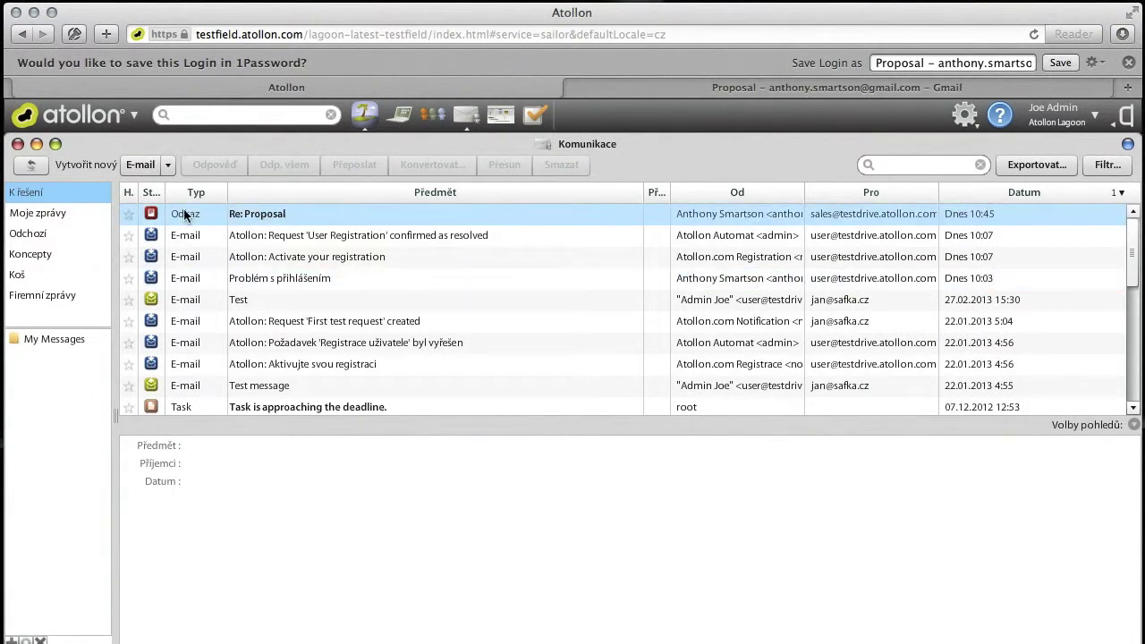
- Read the "Re: Proposal" message in its own window and delete its notice from the "K řešení" list
click(276, 215)
double_click(276, 215)
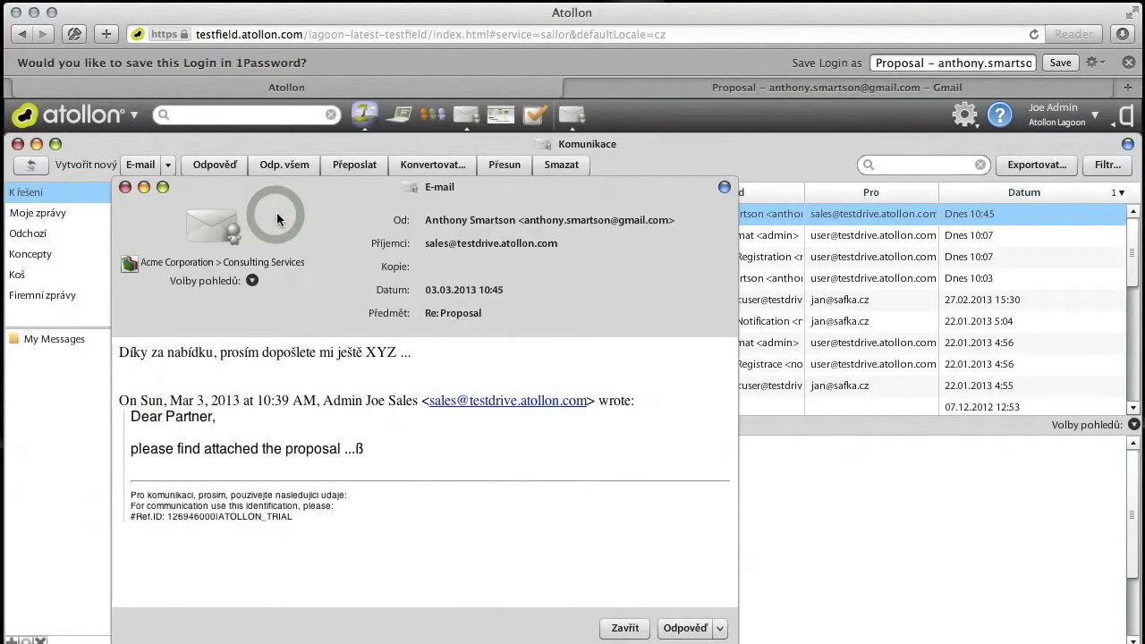
click(625, 628)
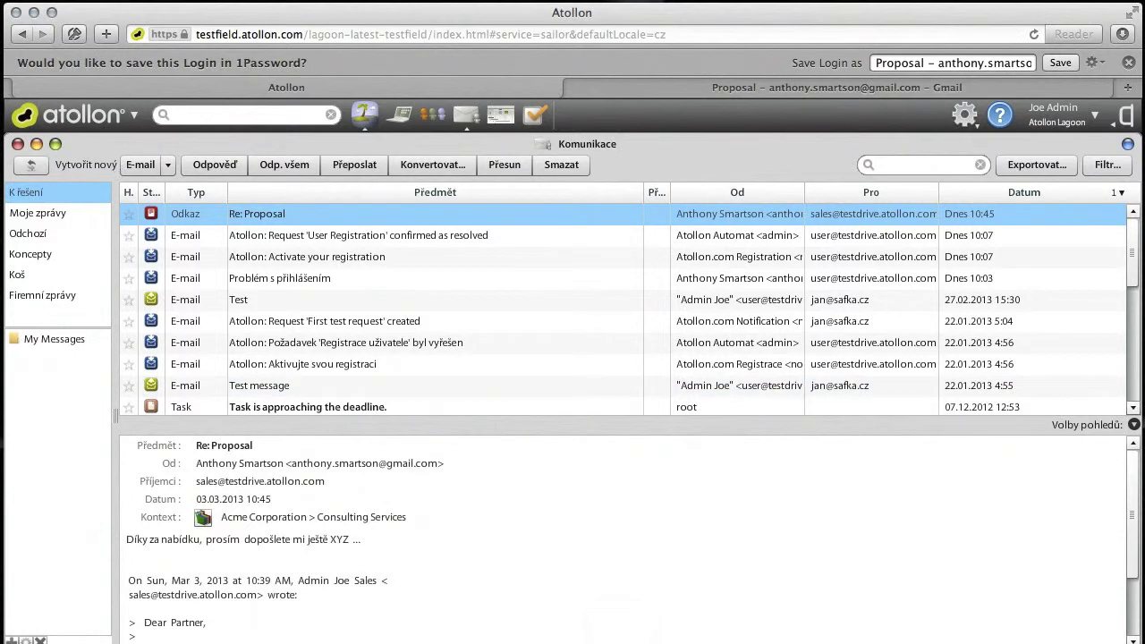
click(565, 168)
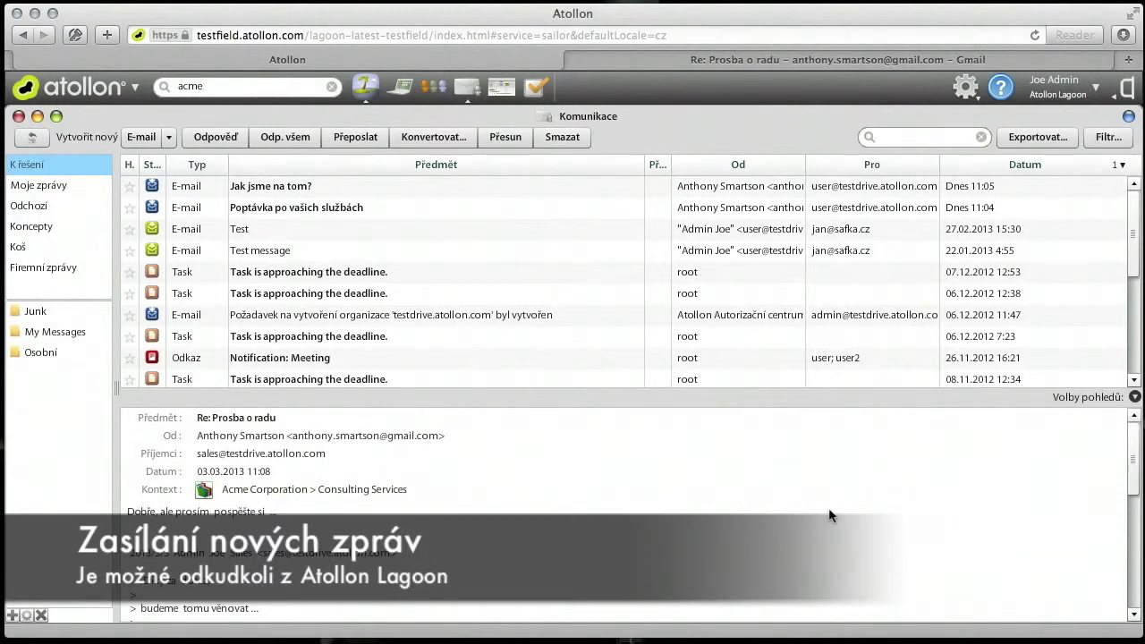
- Create a new e-mail and set its context to the Consulting Services project of Acme Corporation, searching for "acme"
click(467, 86)
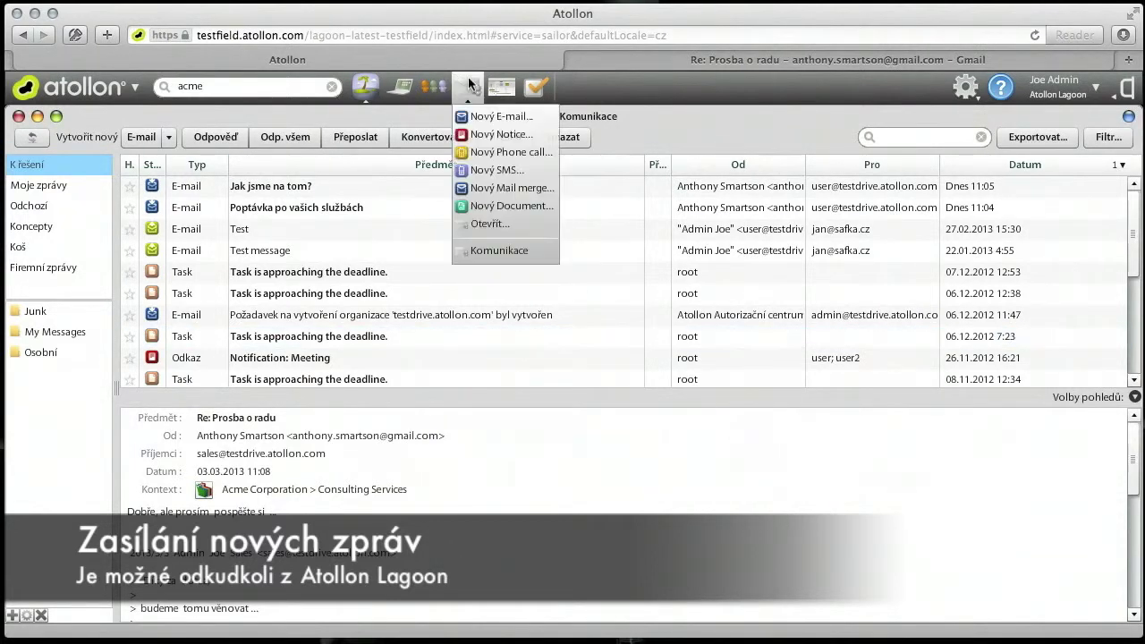
click(527, 121)
click(476, 98)
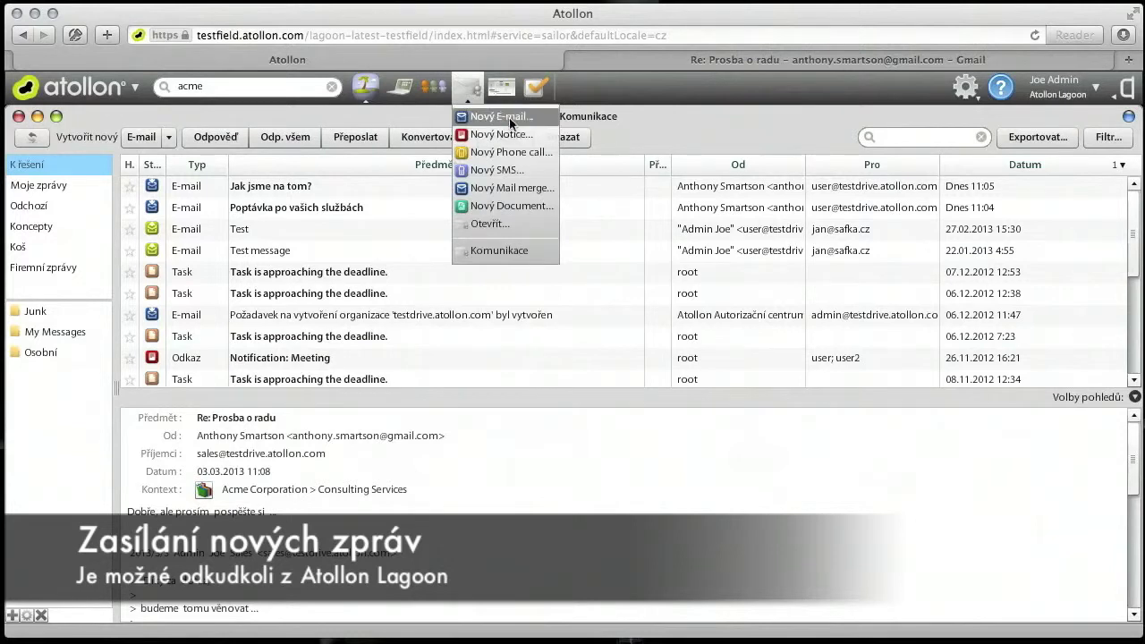
click(538, 122)
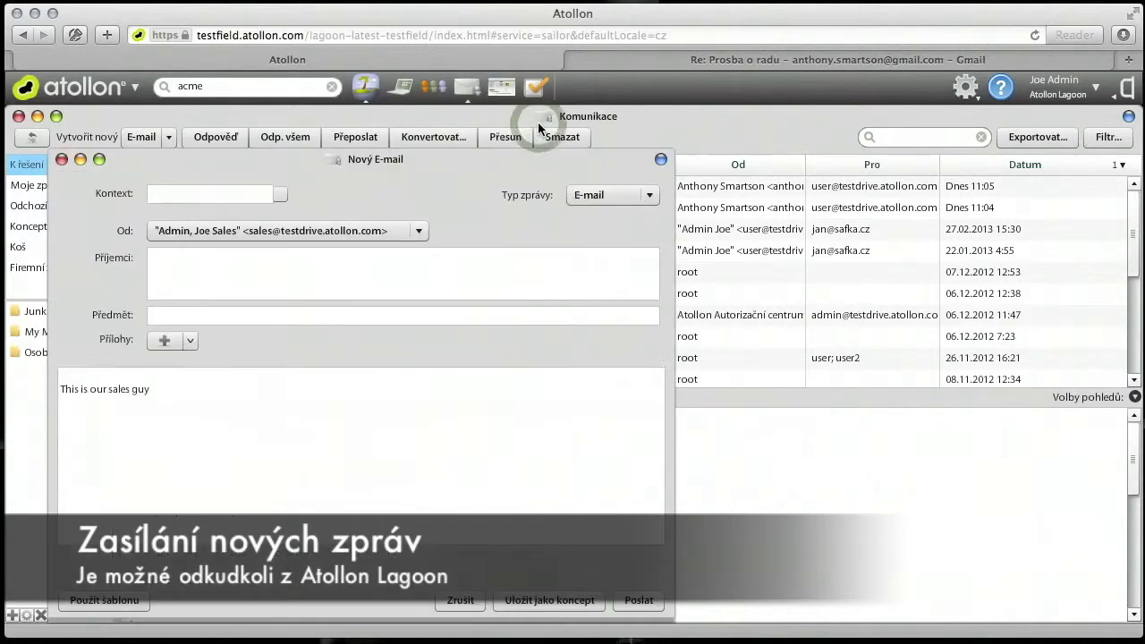
click(234, 194)
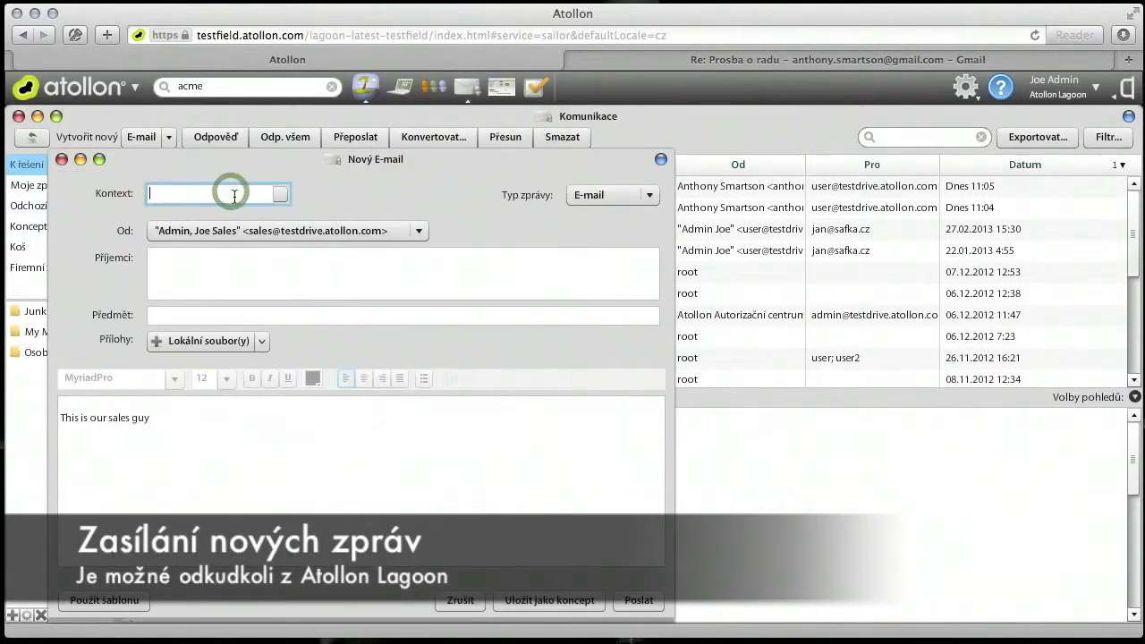
text(acme)
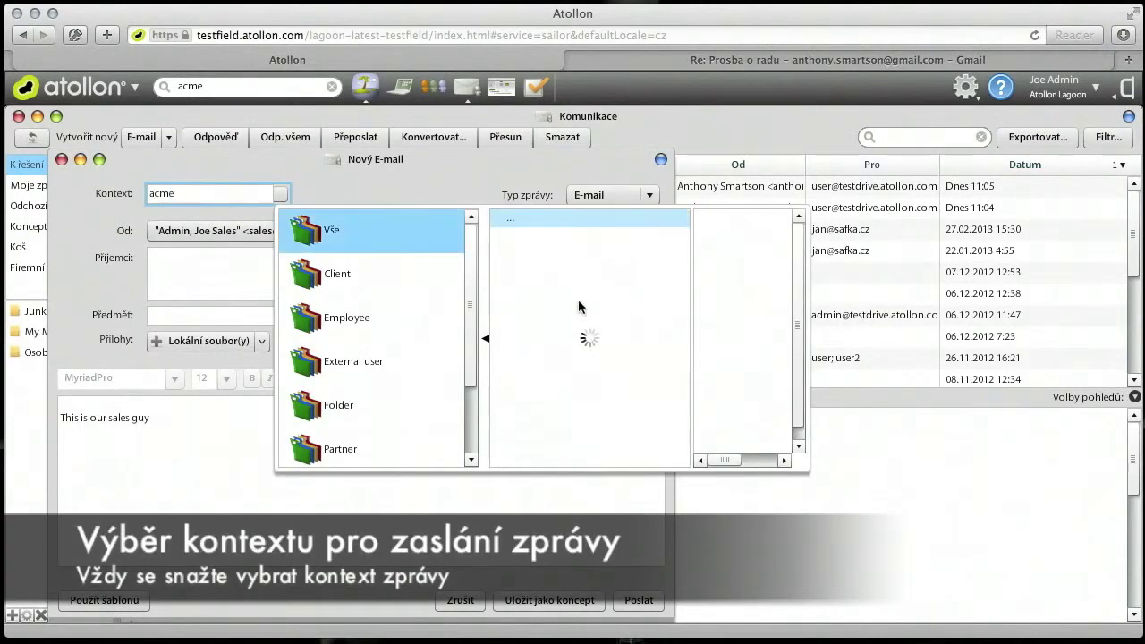
click(602, 221)
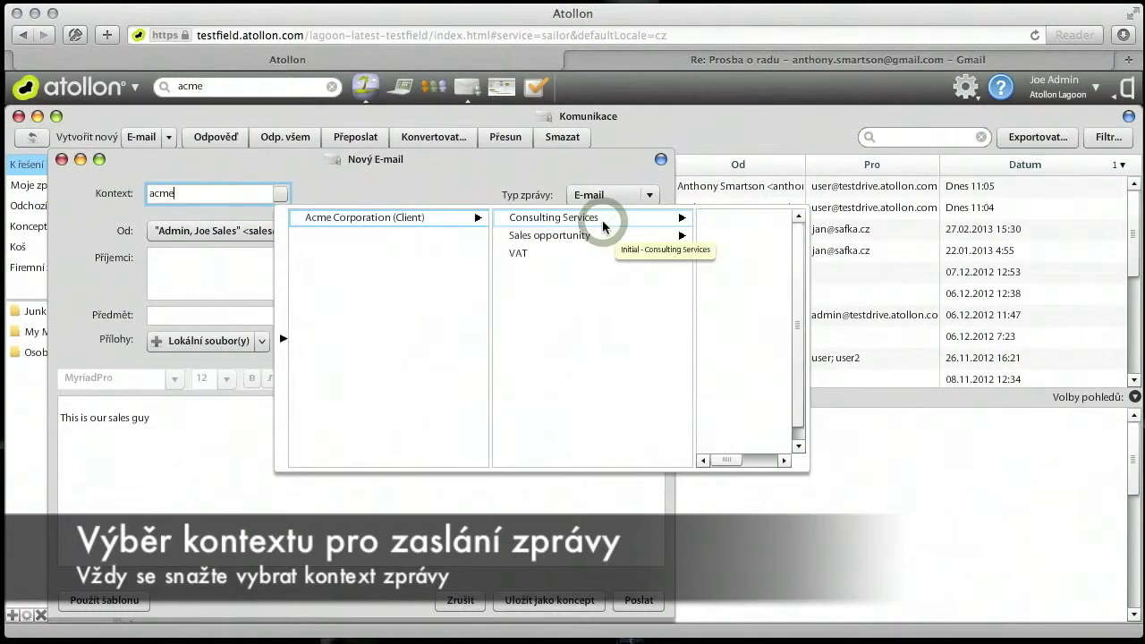
click(590, 222)
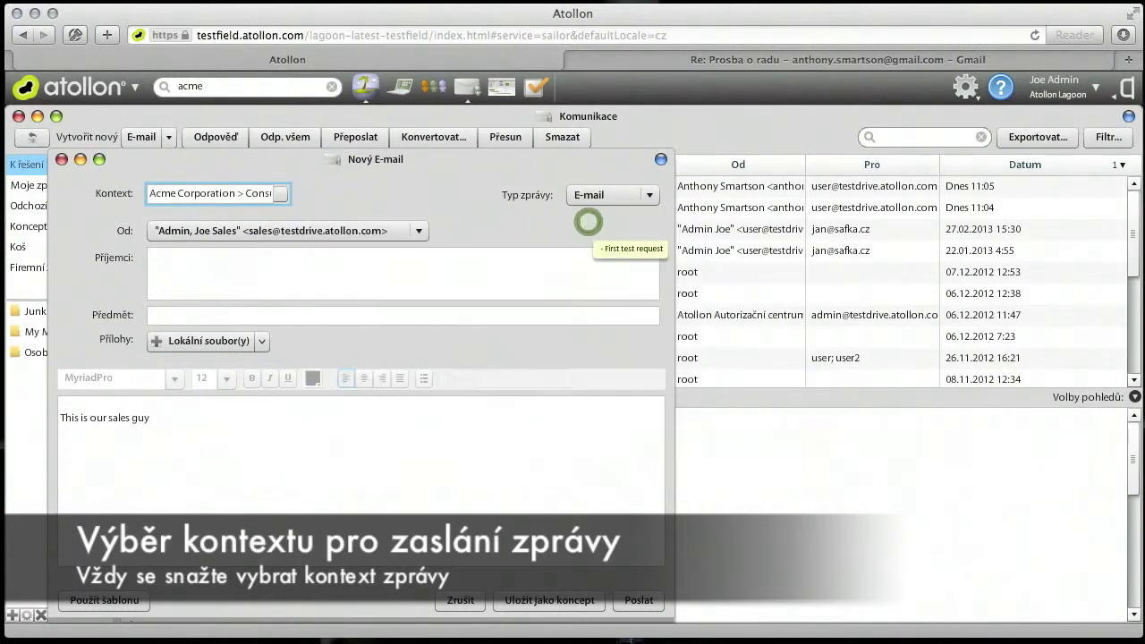
- Add the client's contact person to the new e-mail as a "Komu" recipient
click(275, 258)
text(smart)
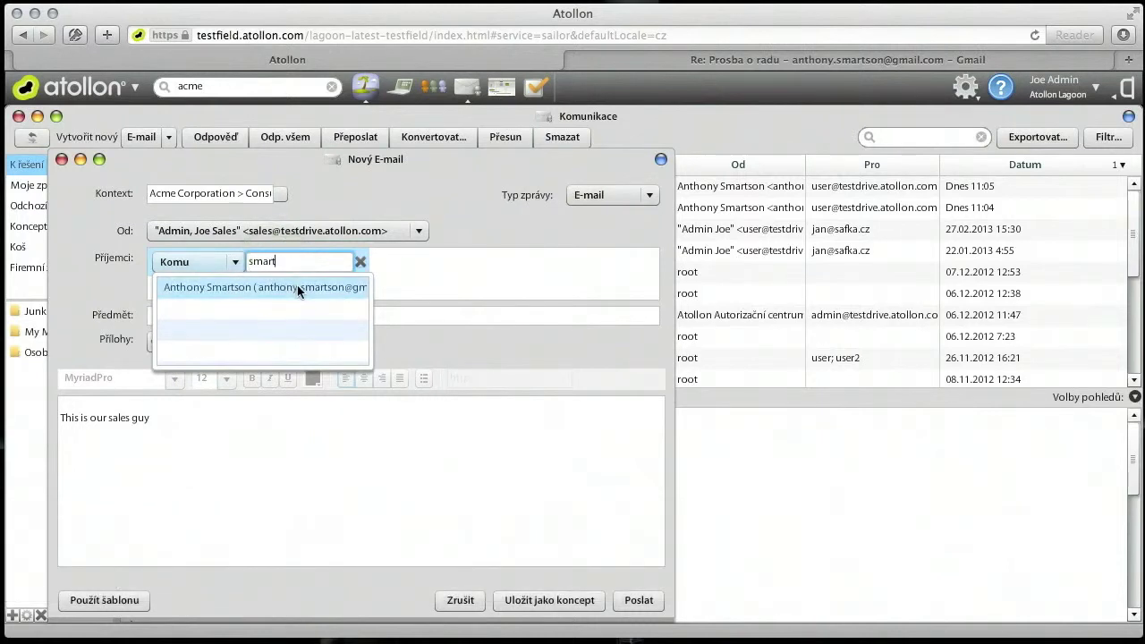
click(288, 283)
key(Tab)
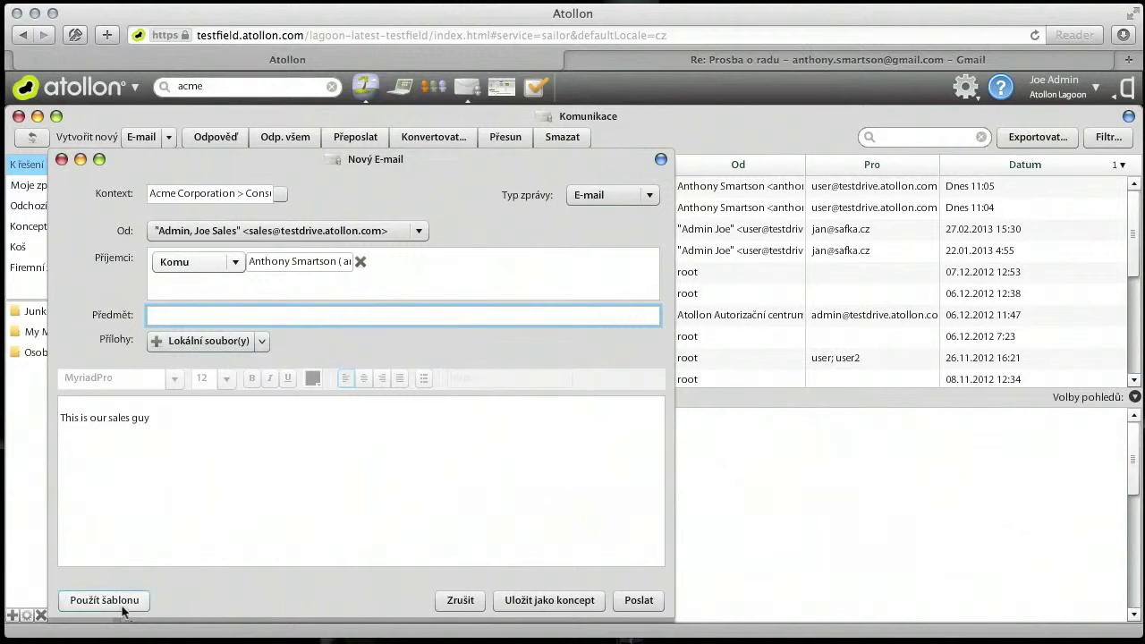
- Apply the "Proposal" message template, add a "..." line below its text and send the e-mail
click(104, 600)
double_click(332, 254)
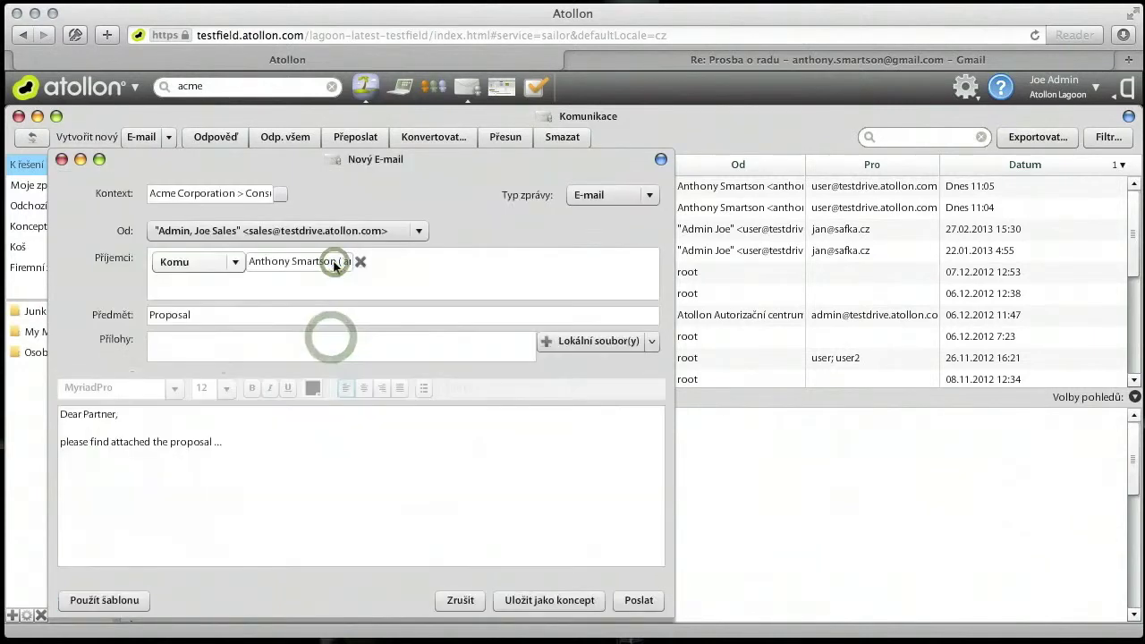
click(278, 476)
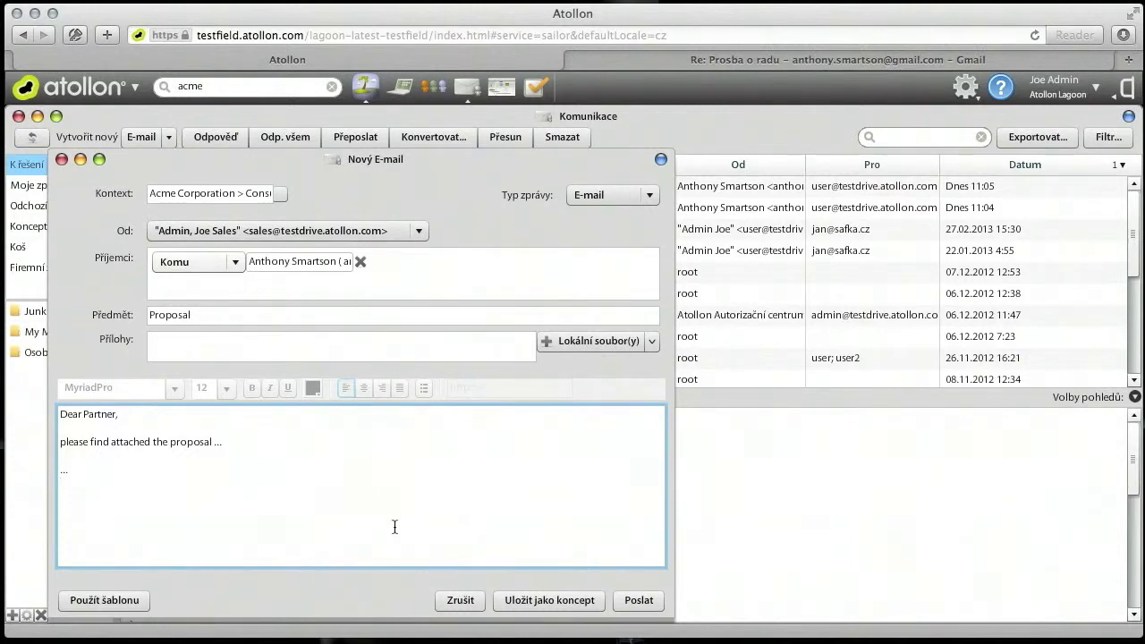
click(645, 600)
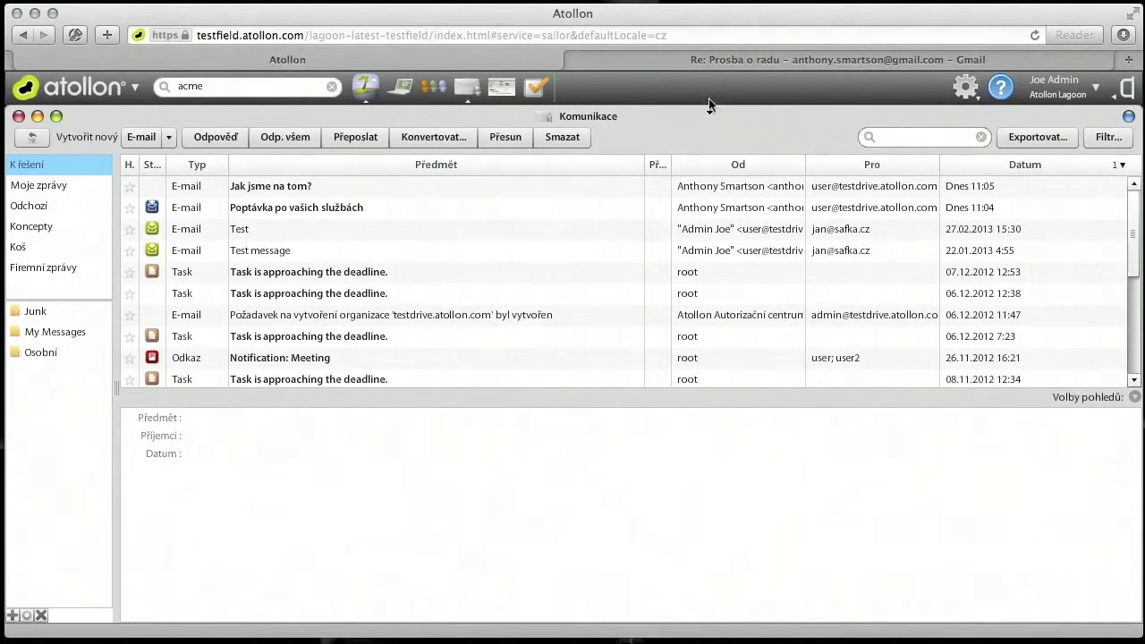
- Switch to Gmail, open the "Proposal" conversation in the inbox, and send the reply "Díky za nabídku" to its newest message
click(725, 60)
click(54, 270)
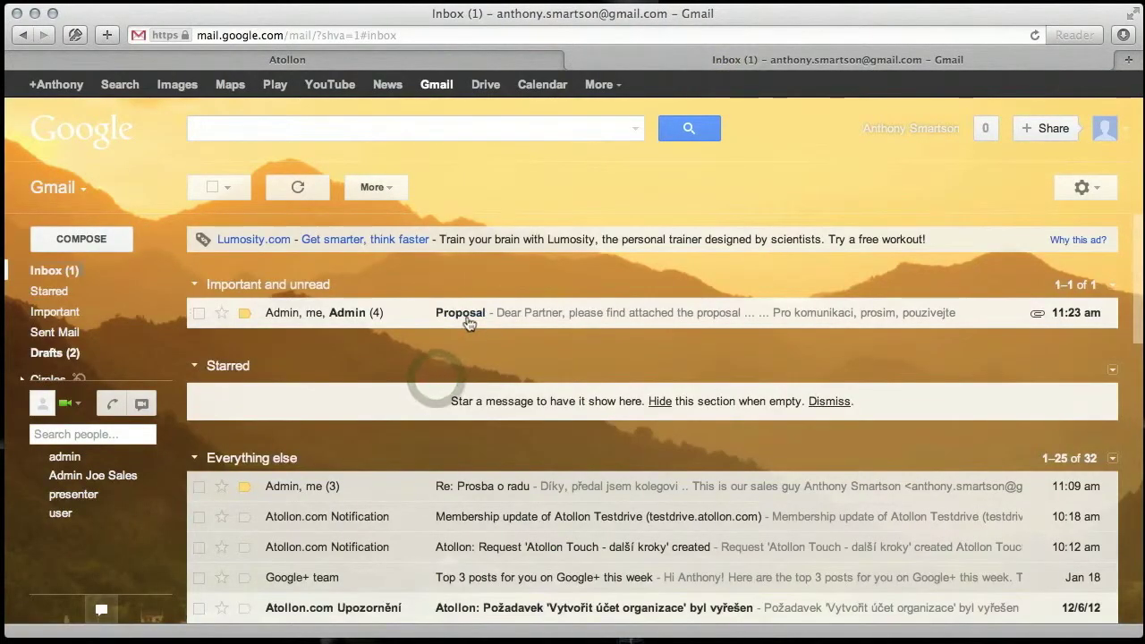
click(556, 489)
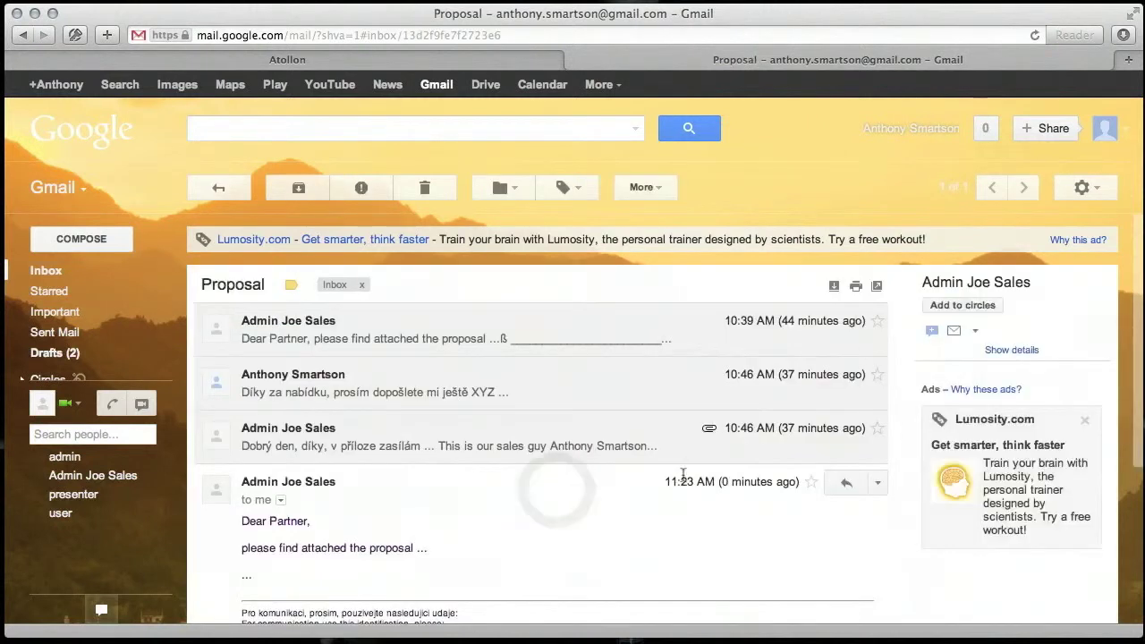
click(852, 482)
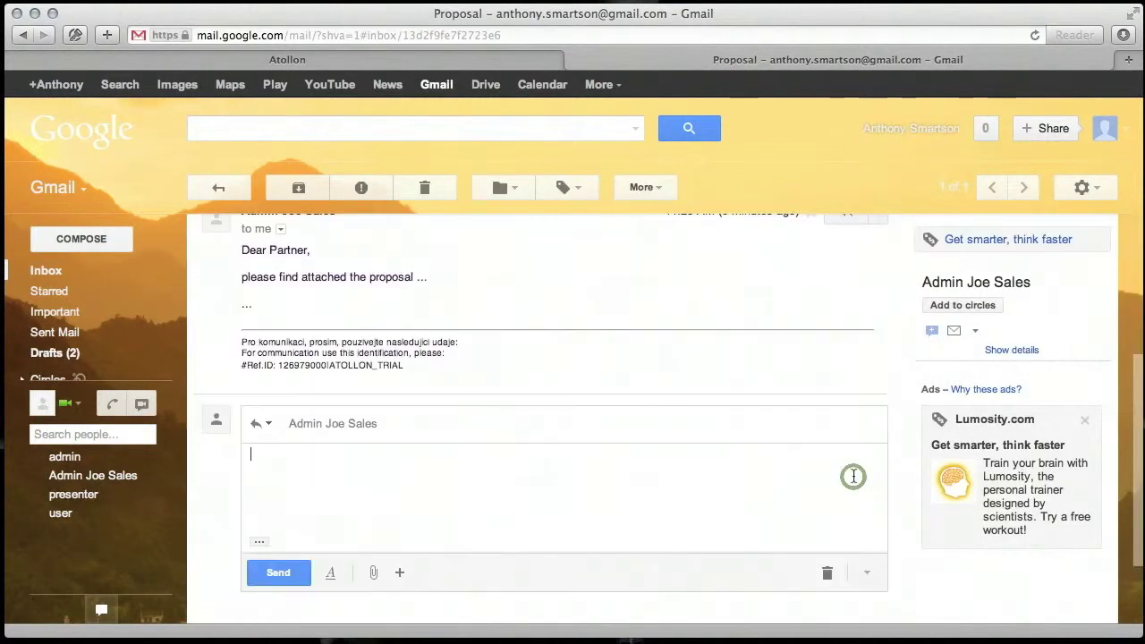
text(Díky za nabídku)
key(super+Return)
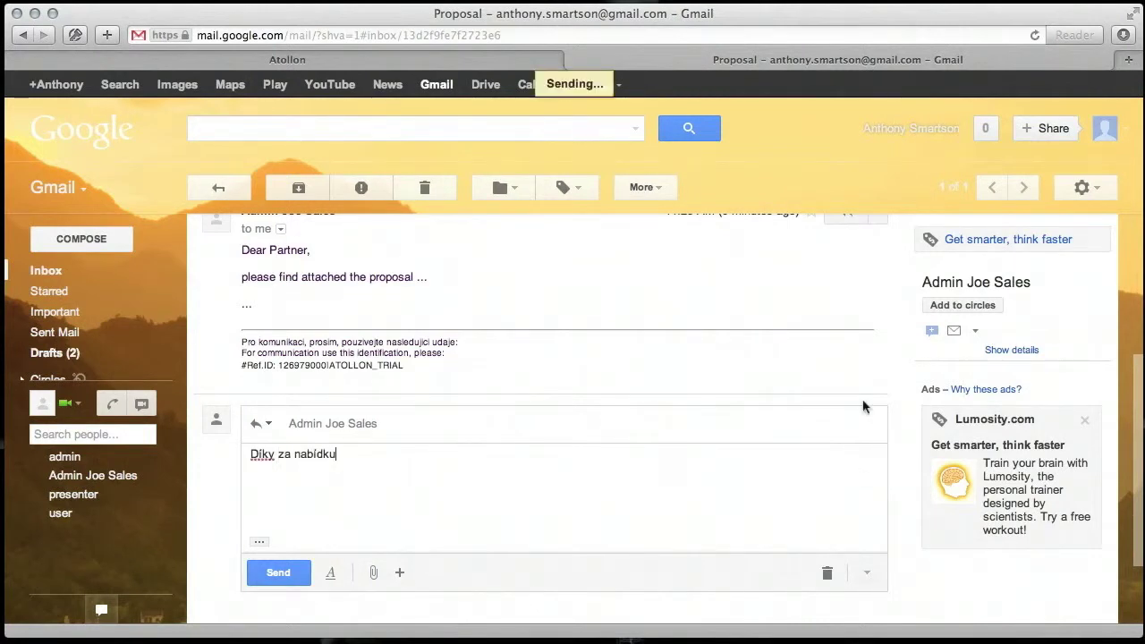
- Switch back to Atollon, refresh the "K řešení" list, and open the communication of the project linked to the "Re: Proposal" message
click(469, 57)
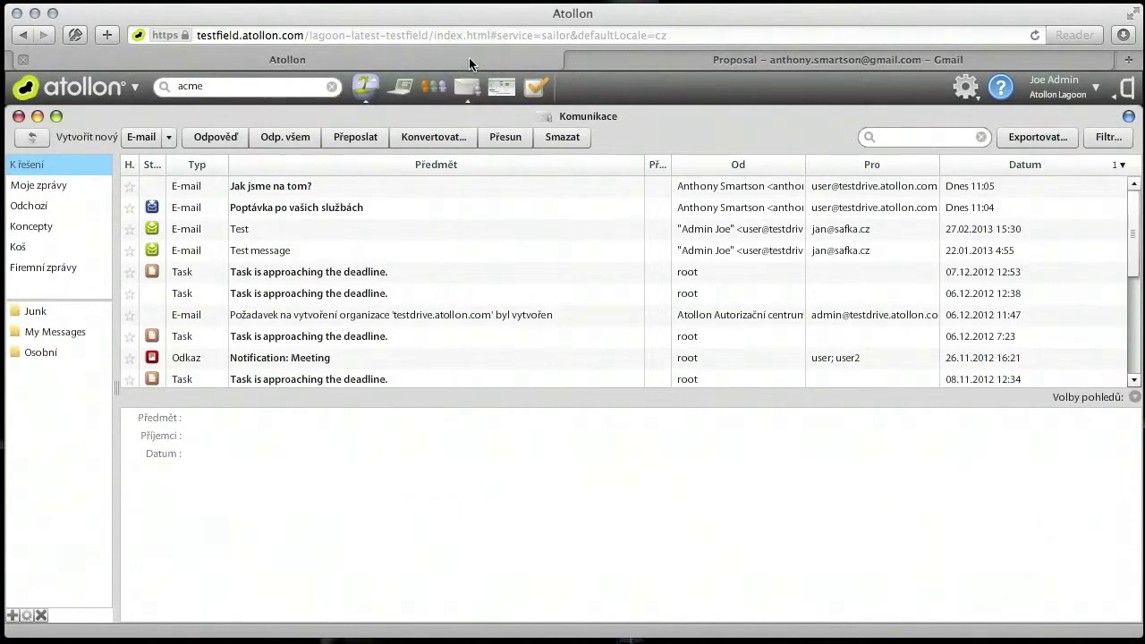
click(38, 134)
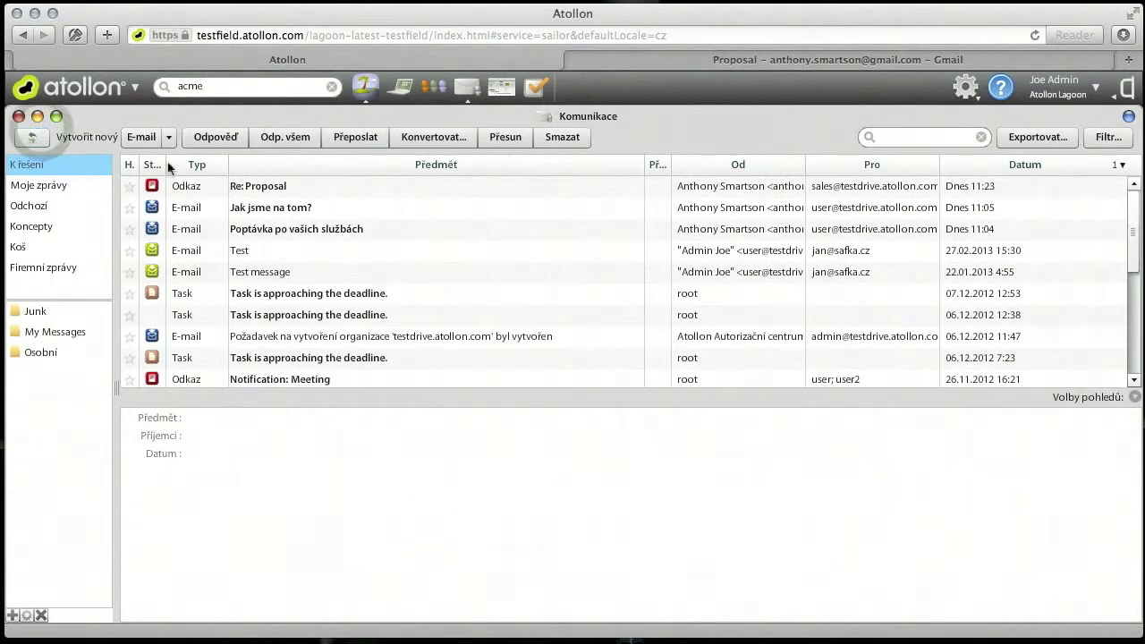
click(266, 192)
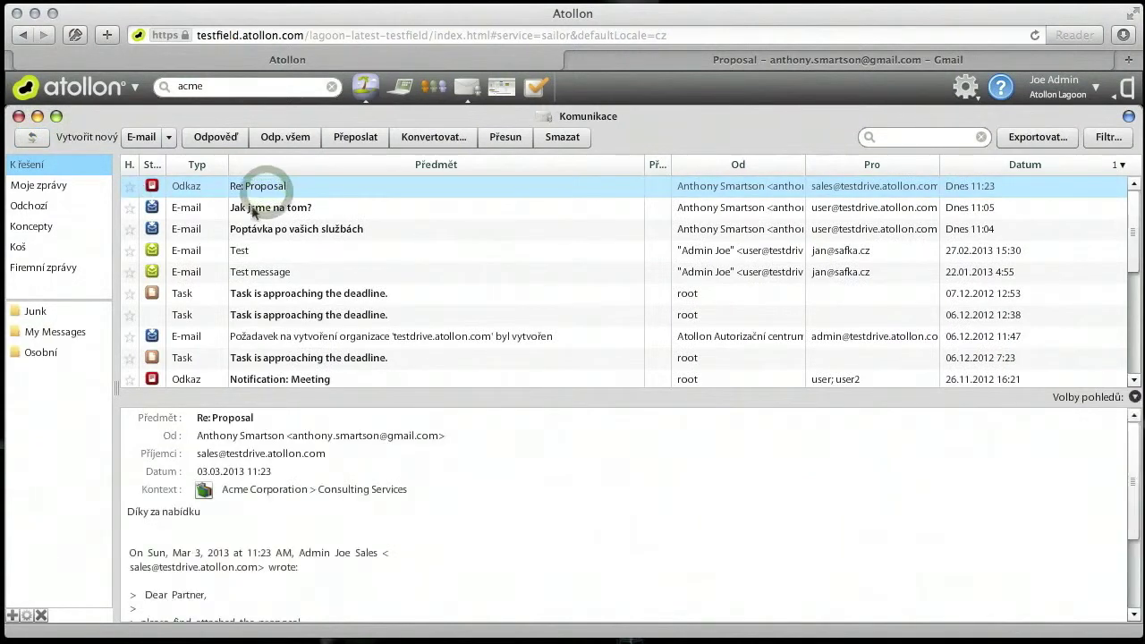
click(205, 492)
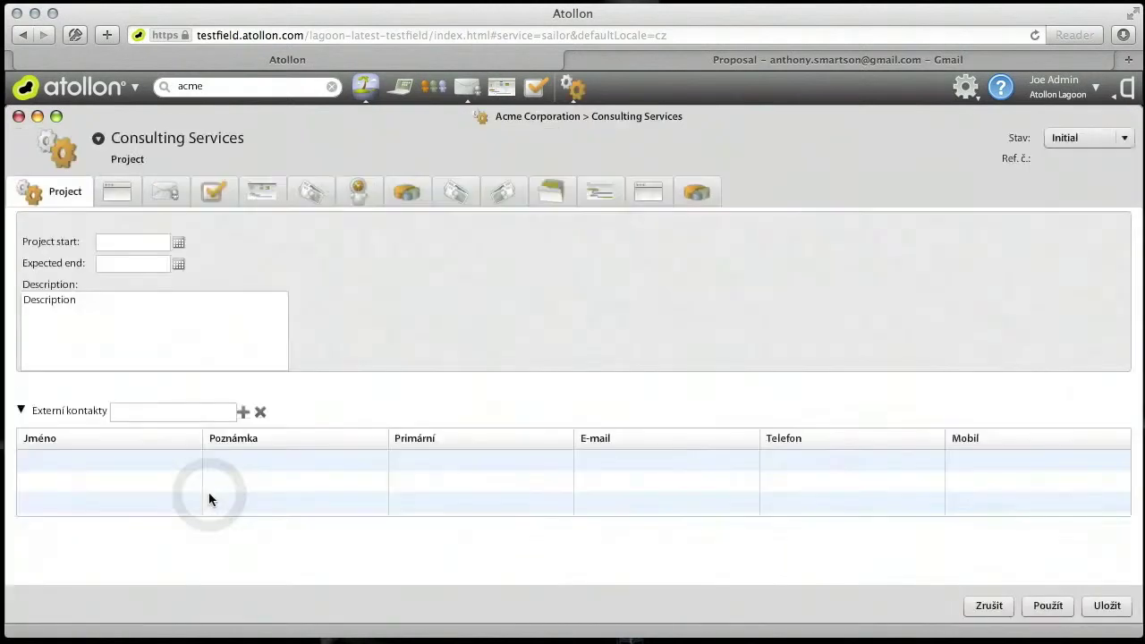
click(177, 190)
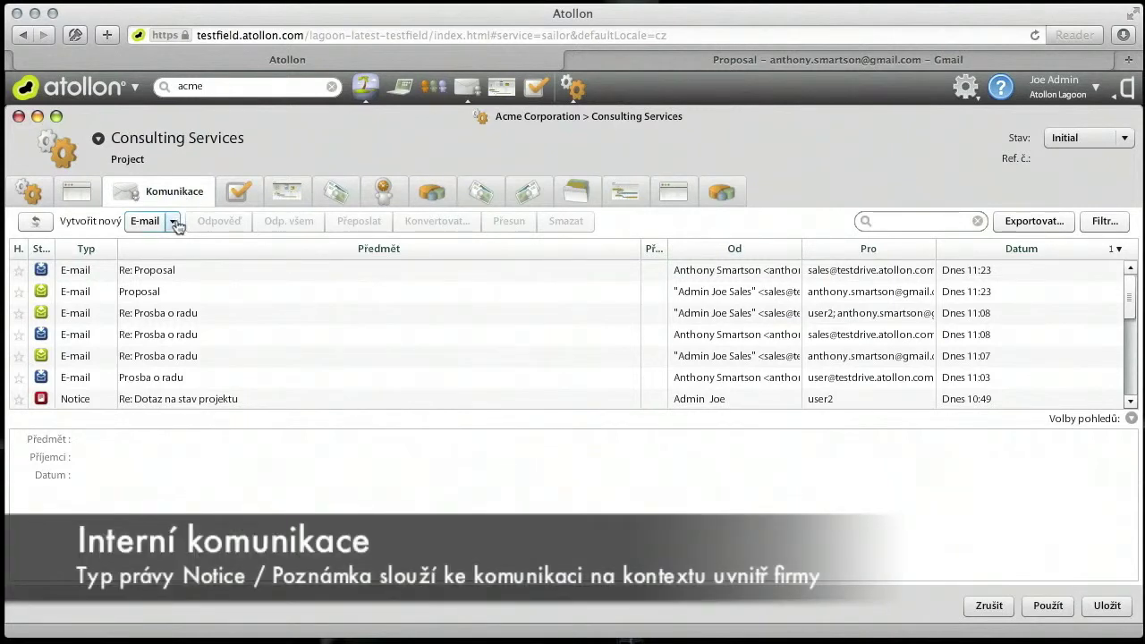
- Create a new Notice on the Consulting Services project and add the last suggested internal user as its recipient
click(174, 222)
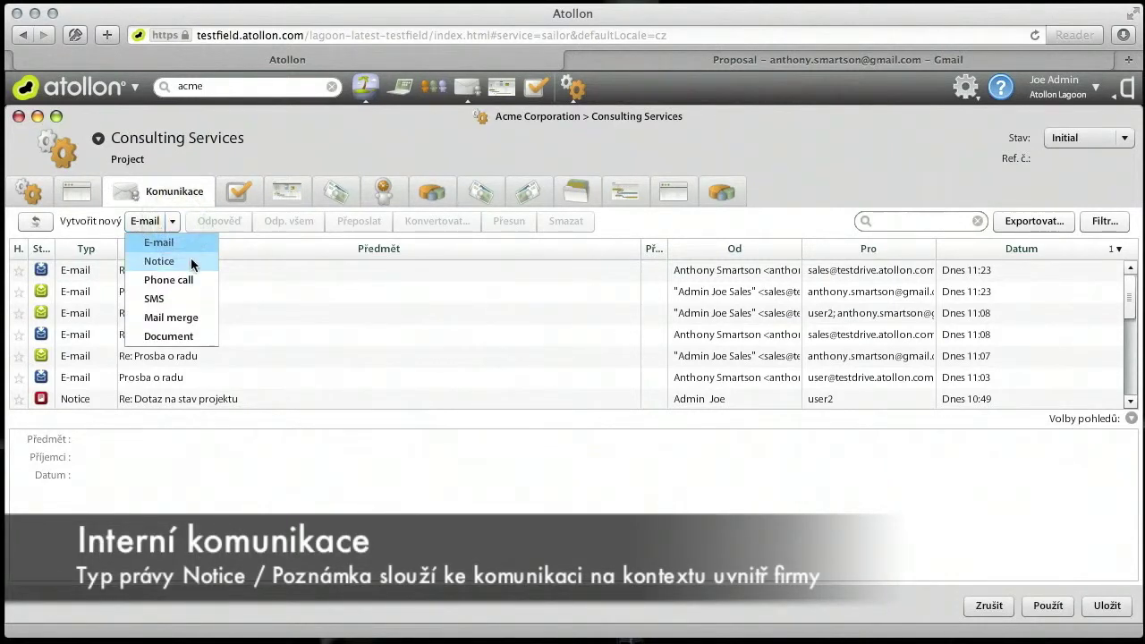
click(191, 259)
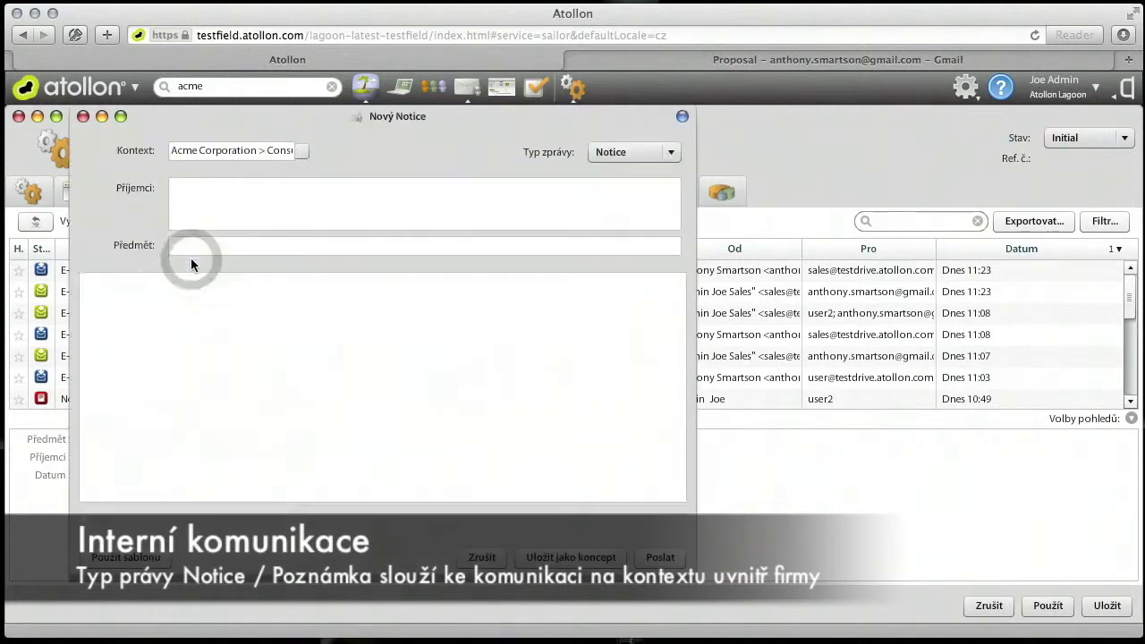
click(287, 195)
click(243, 186)
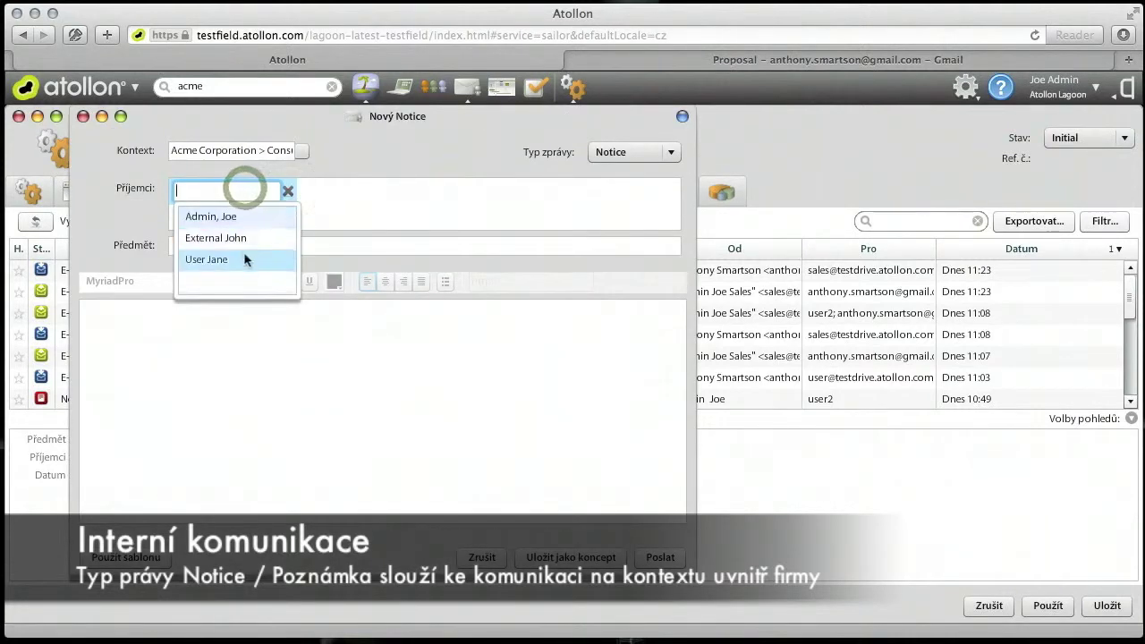
click(277, 259)
- Give the notice the subject "Nabídka" and the text "Nabídka se klientovi líbí", and send it
click(270, 253)
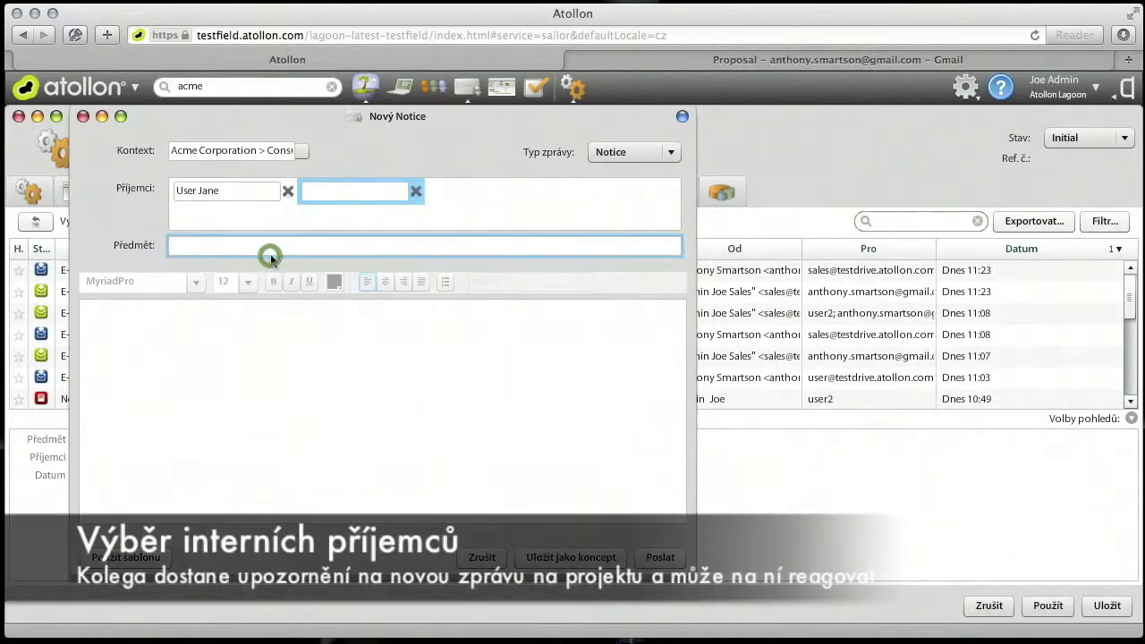
text(Nabidka)
key(Tab)
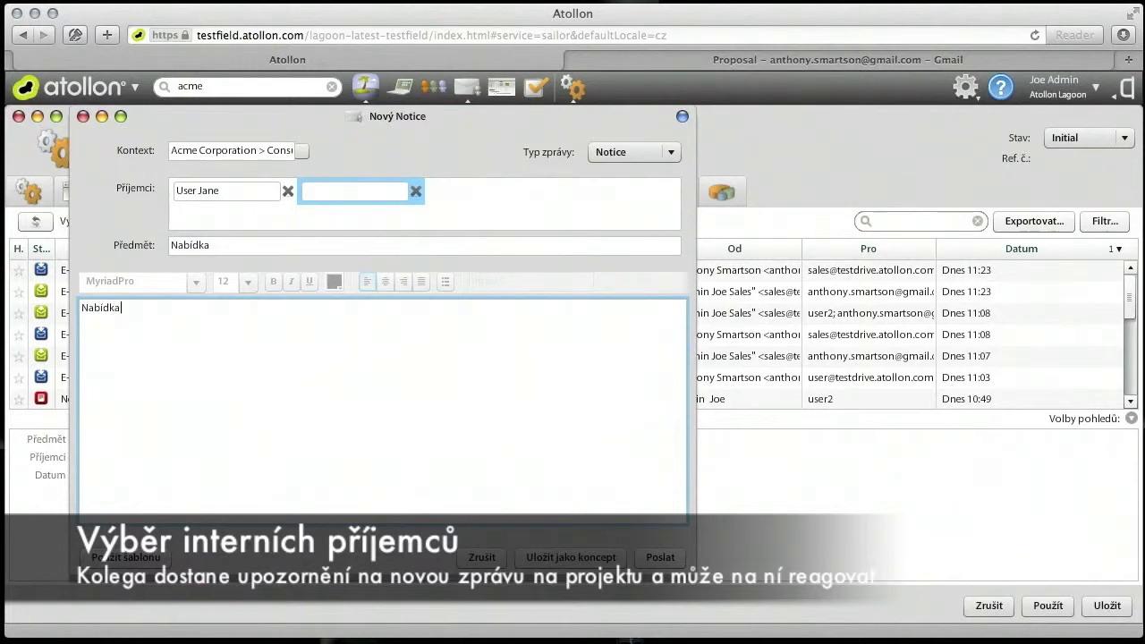
text(Nabidka se klientovi líbí)
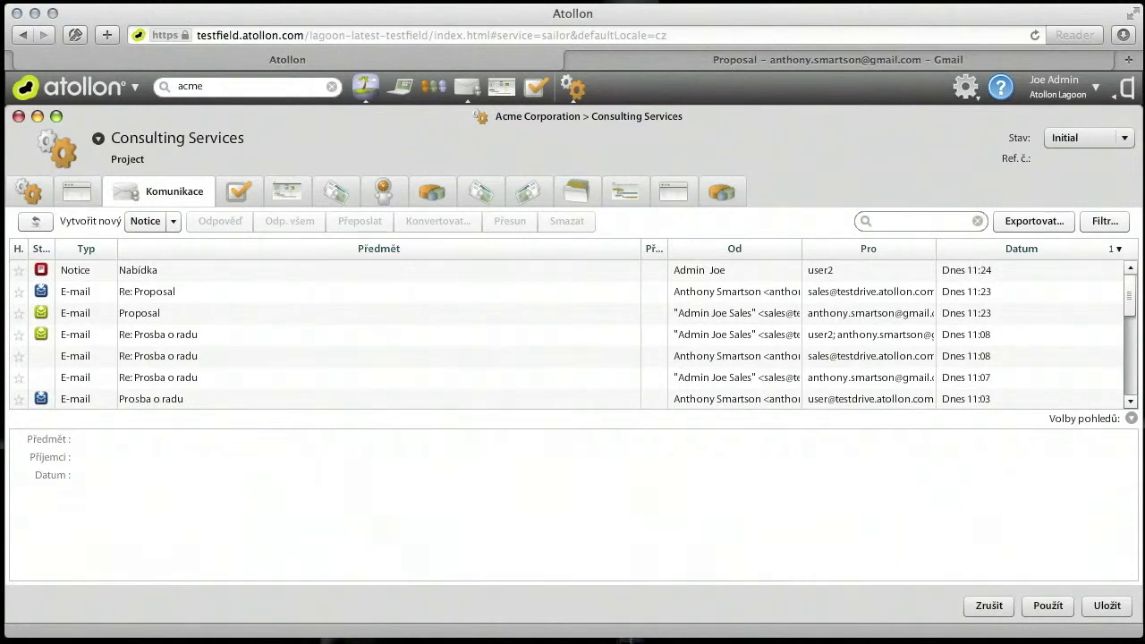
- Create an "Upozornit uživatele" notice for the client's "Re: Proposal" e-mail and add the same colleague as recipient
click(179, 293)
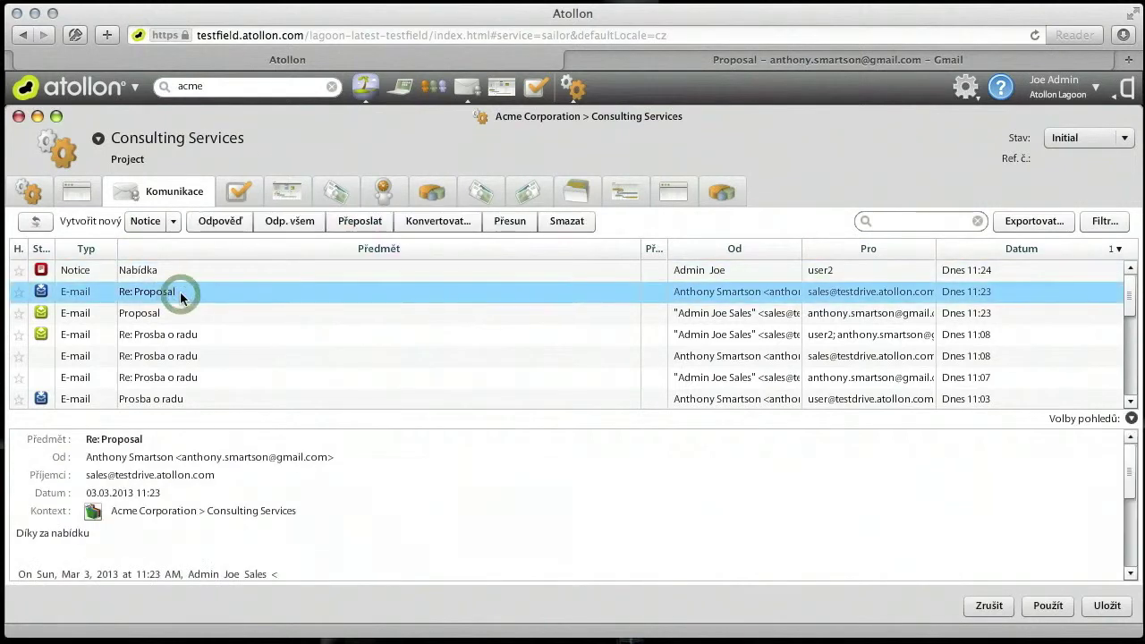
right_click(180, 292)
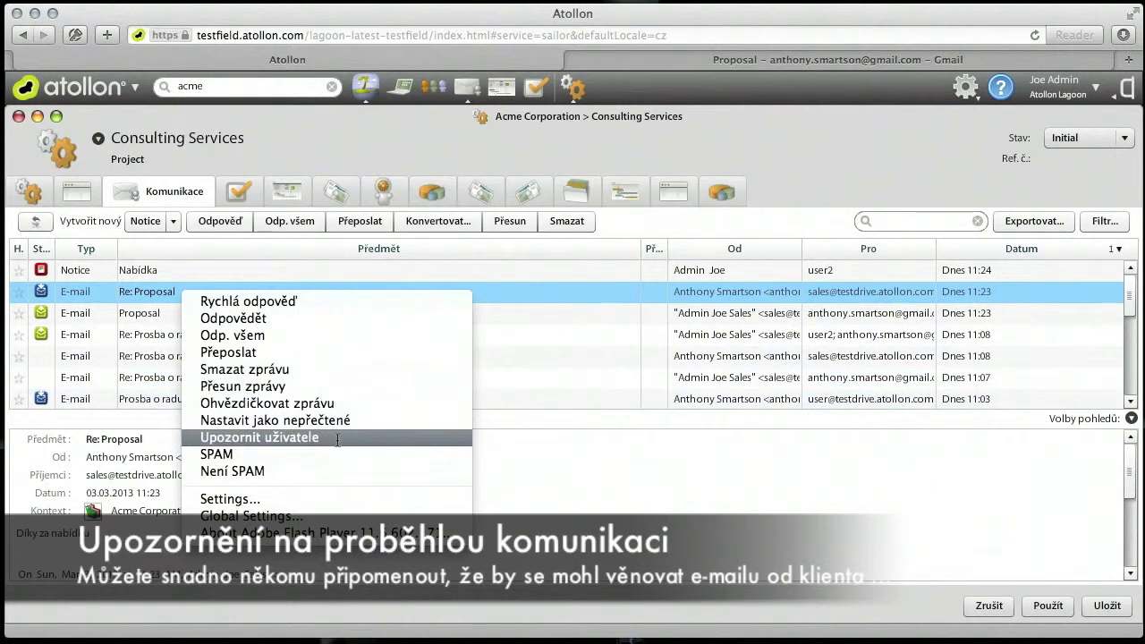
click(296, 437)
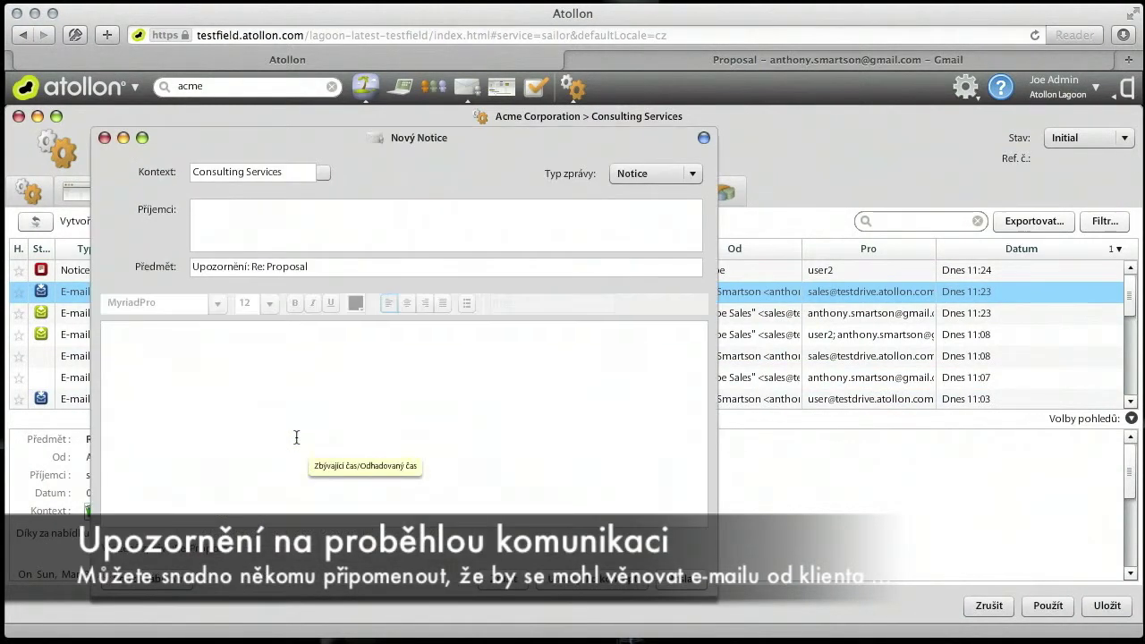
click(278, 233)
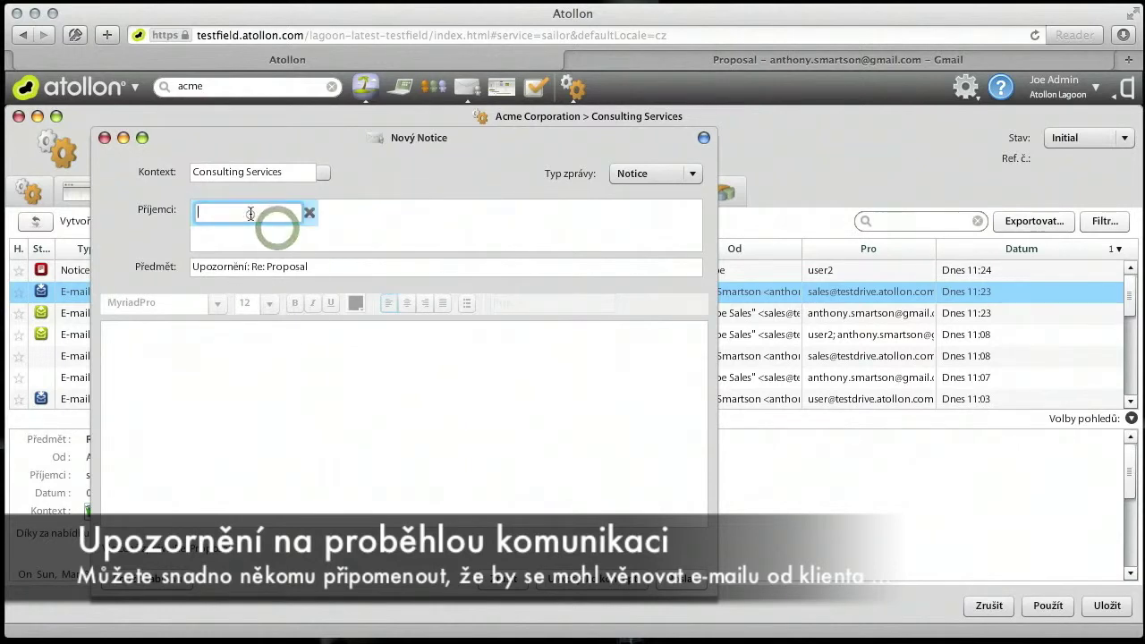
click(249, 211)
click(246, 281)
- Write "Podívej se, co klient ještě chce ..." as the text of the alert notice and send it
click(276, 365)
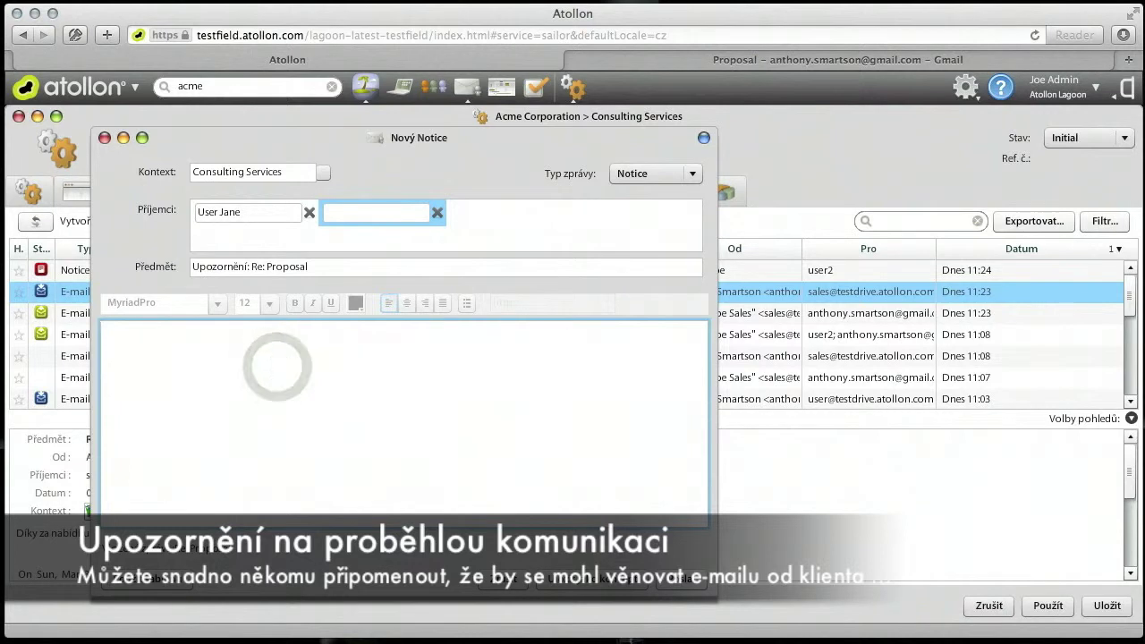
text(Podívej se, co klient ještě chce ...)
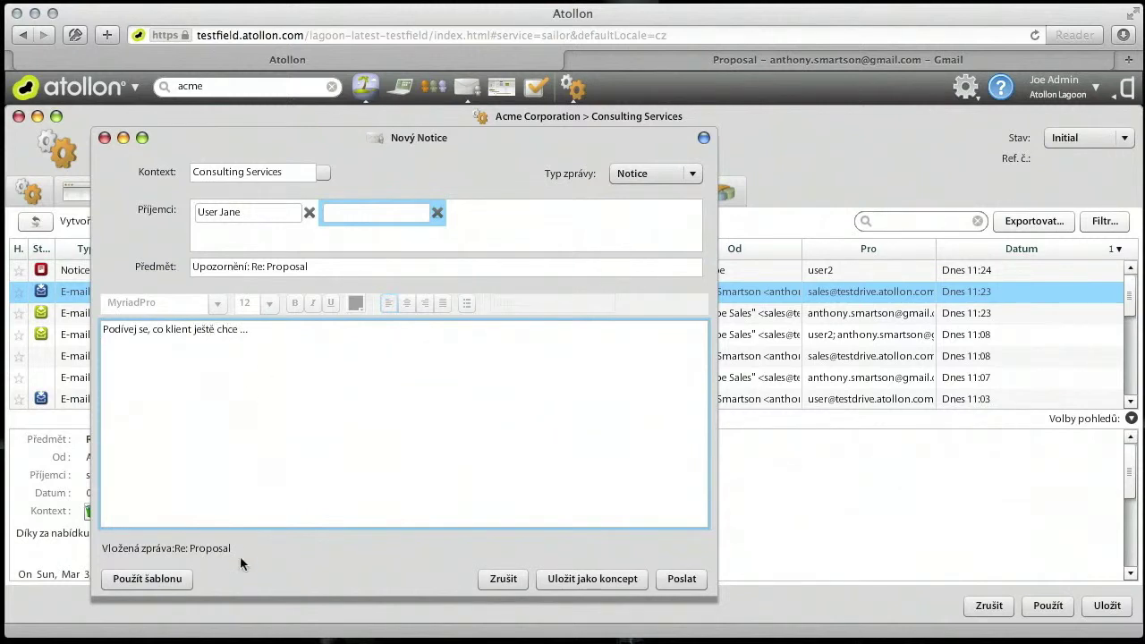
key(Return)
click(678, 579)
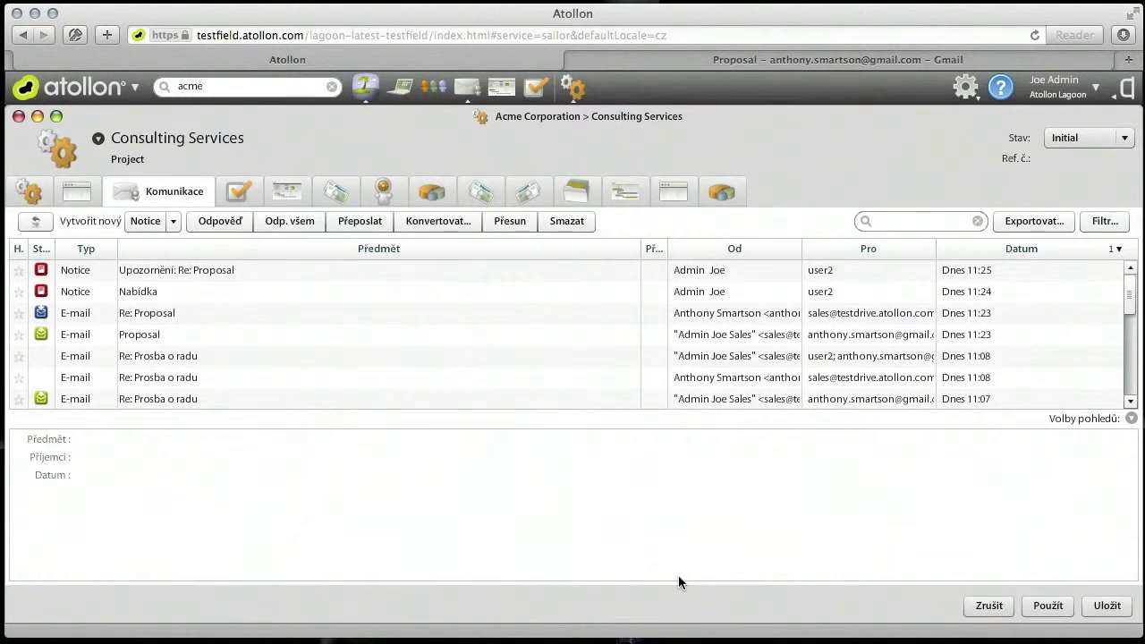
- View the sent "Upozornění: Re: Proposal" notice in its own window and follow its link to the "Re: Proposal" message
click(211, 271)
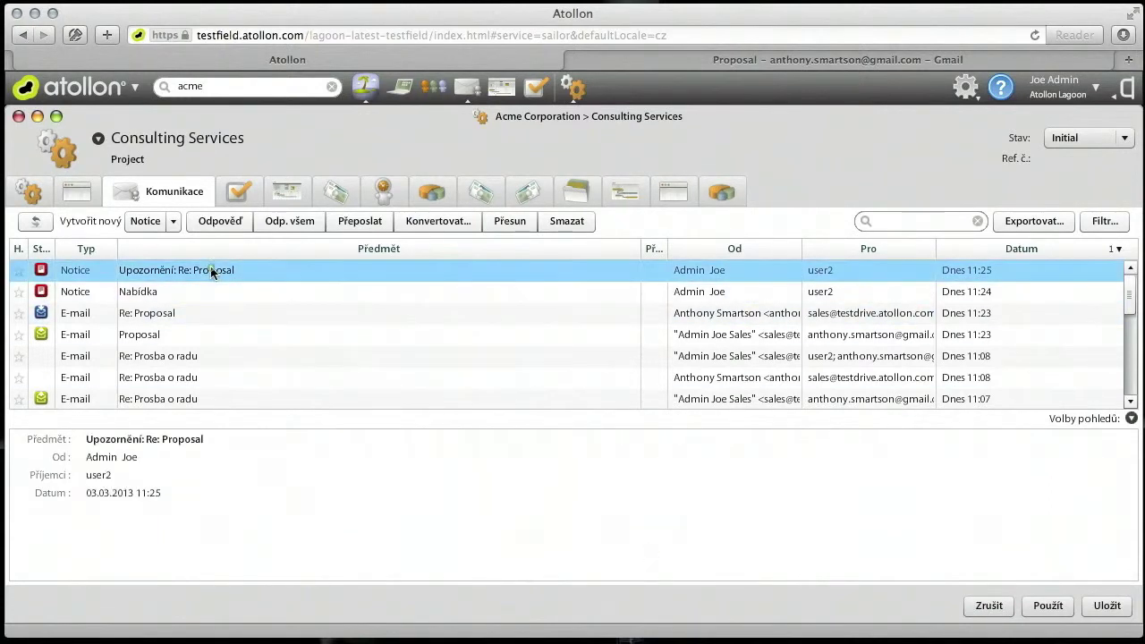
double_click(211, 270)
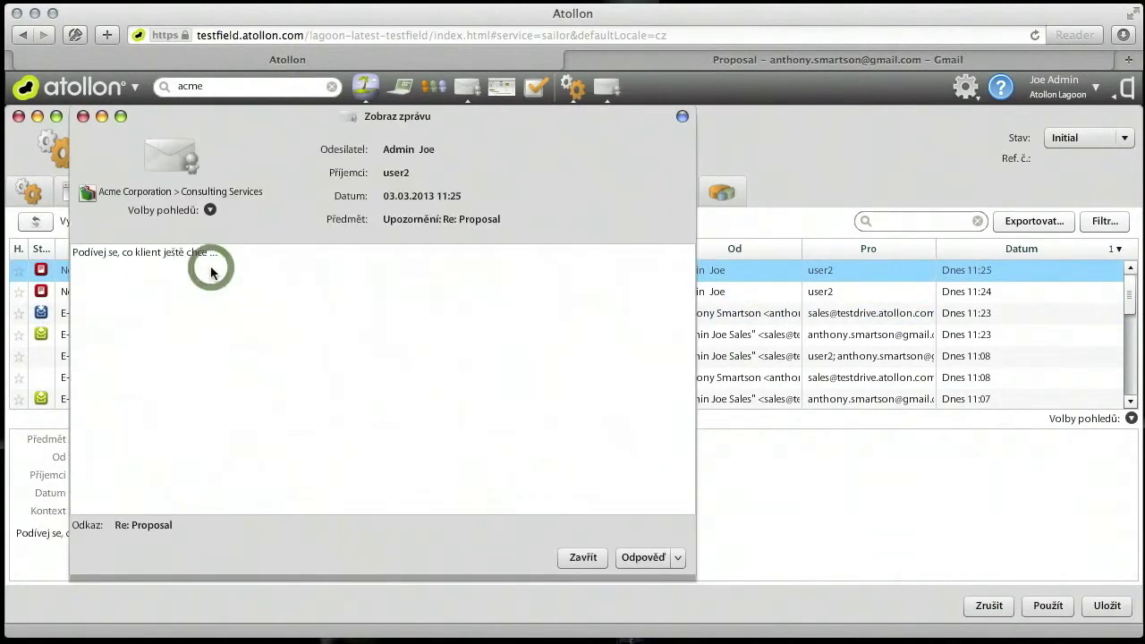
click(148, 534)
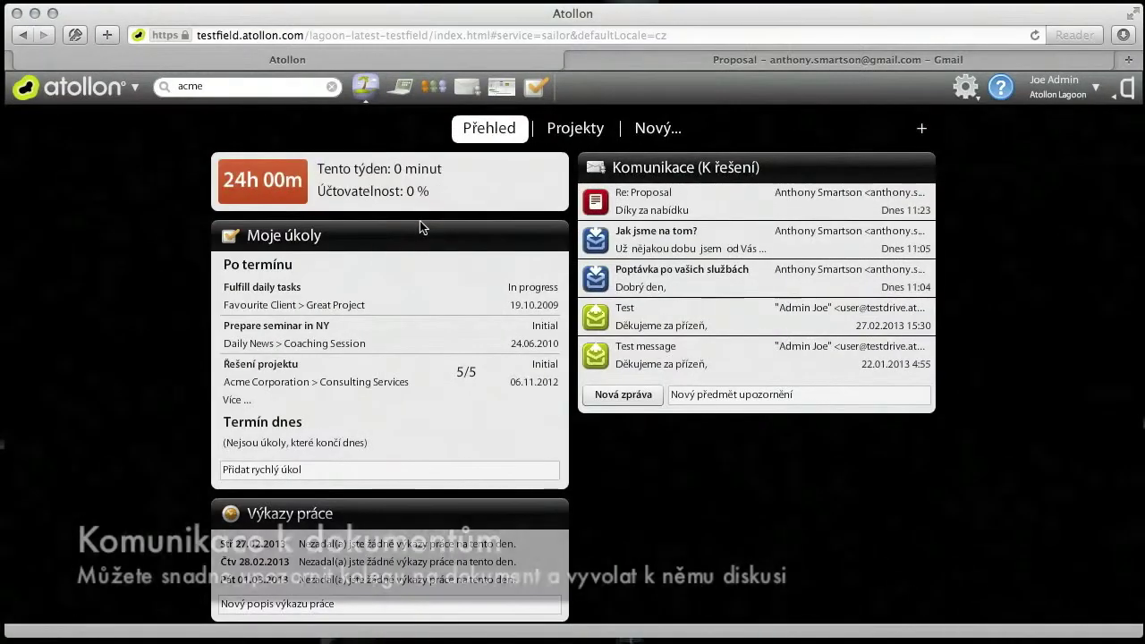
- Search for "acme" and open the documents of Acme Corporation's Consulting Services project
click(282, 88)
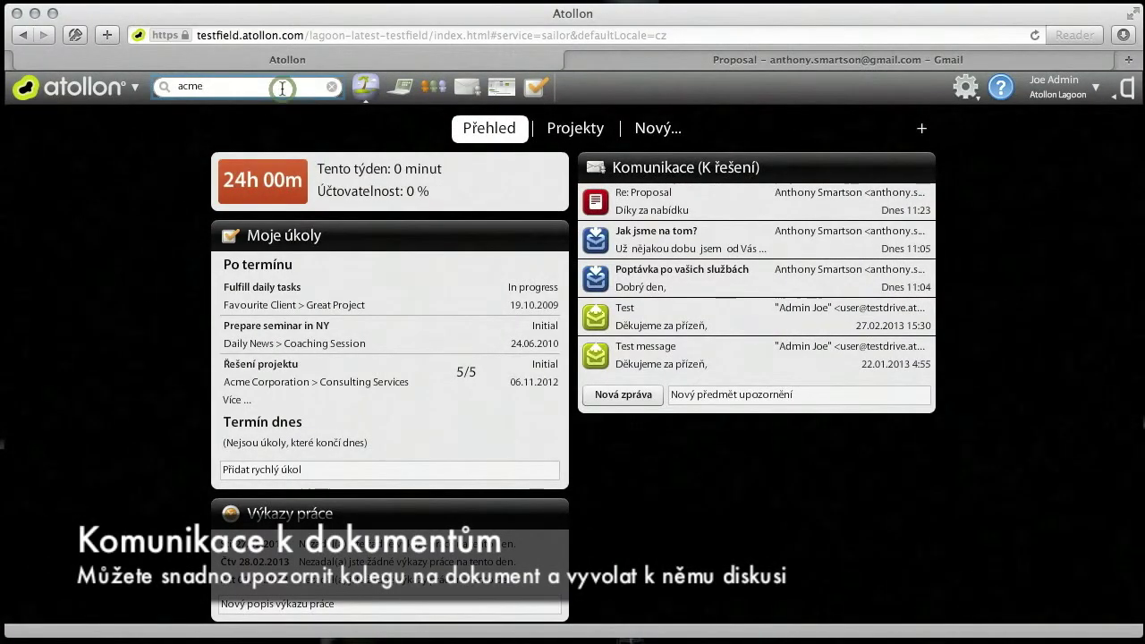
key(Return)
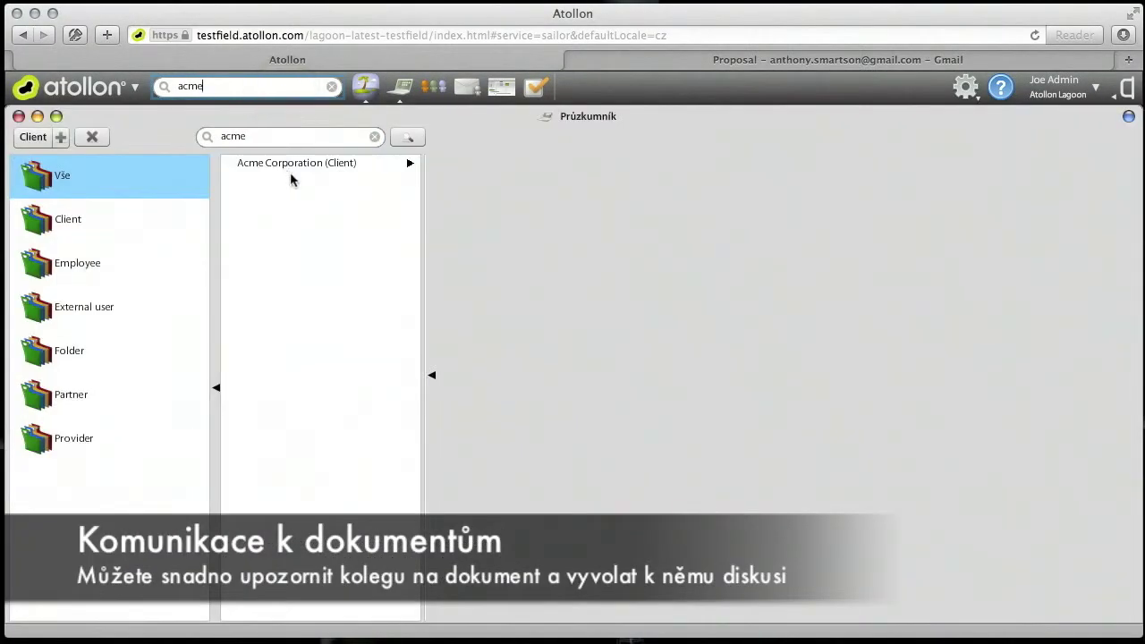
click(293, 172)
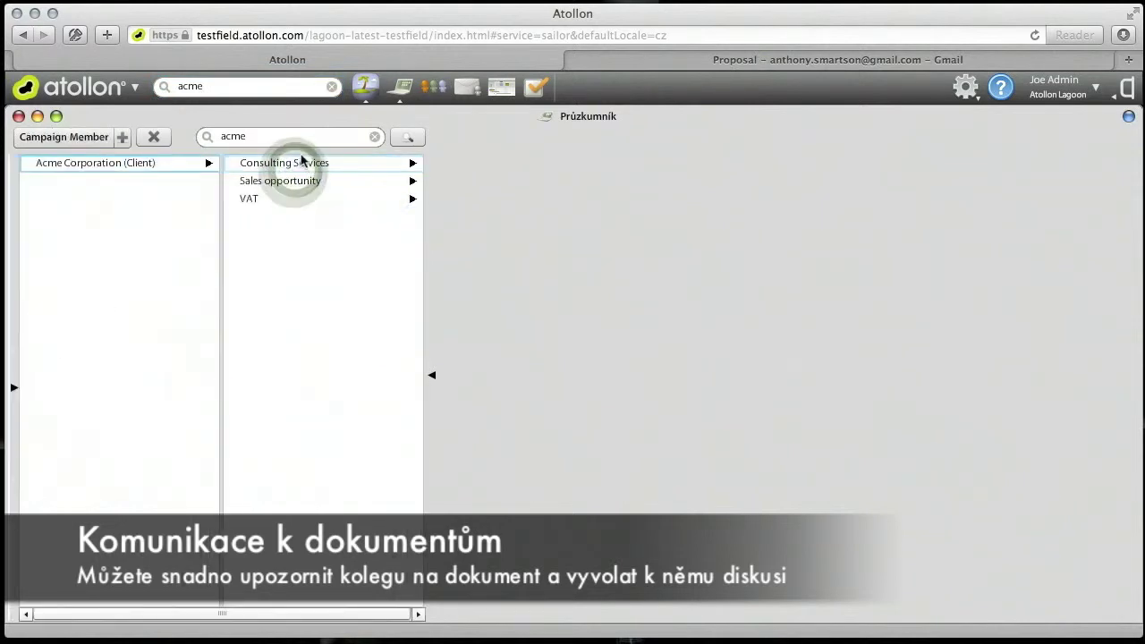
click(307, 164)
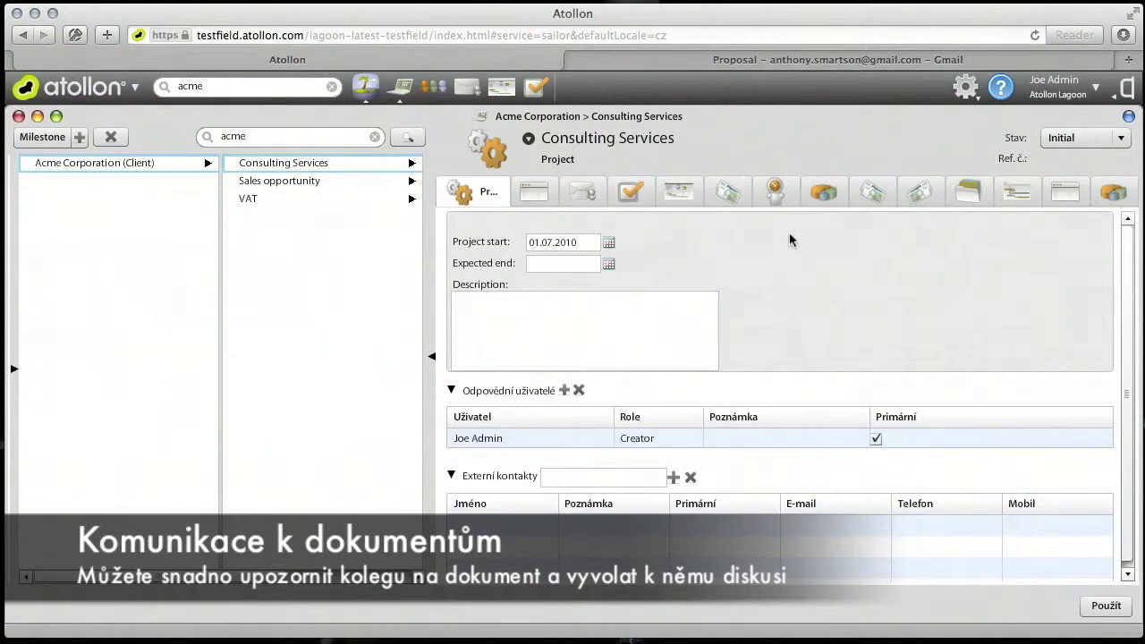
click(982, 194)
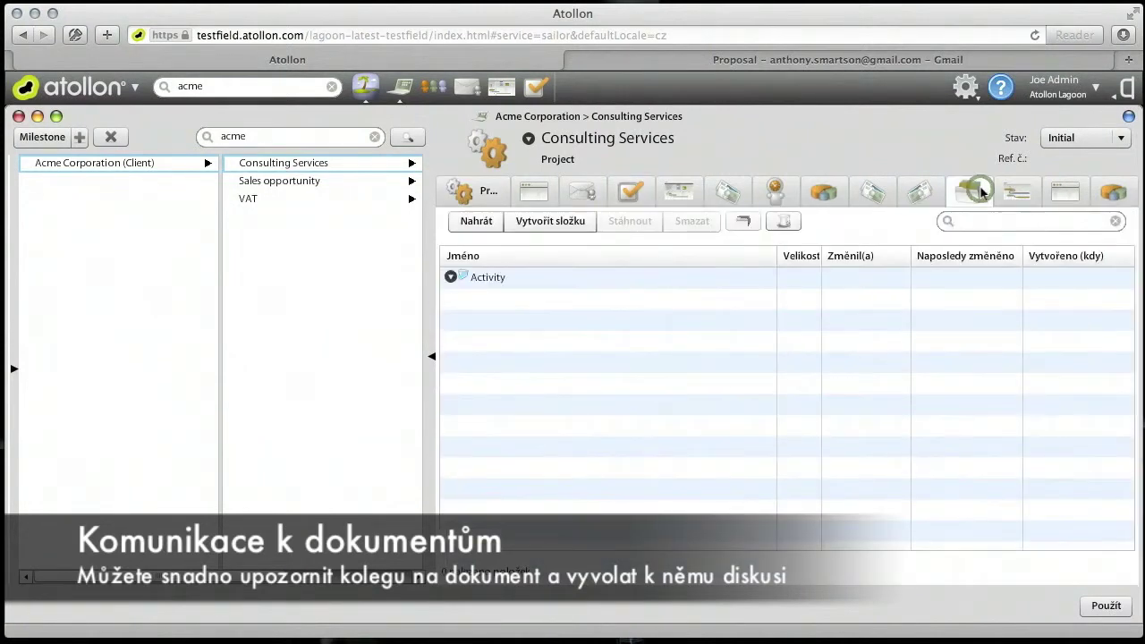
- Upload the file Proforma-Invoice.html to the Consulting Services project's documents
click(474, 222)
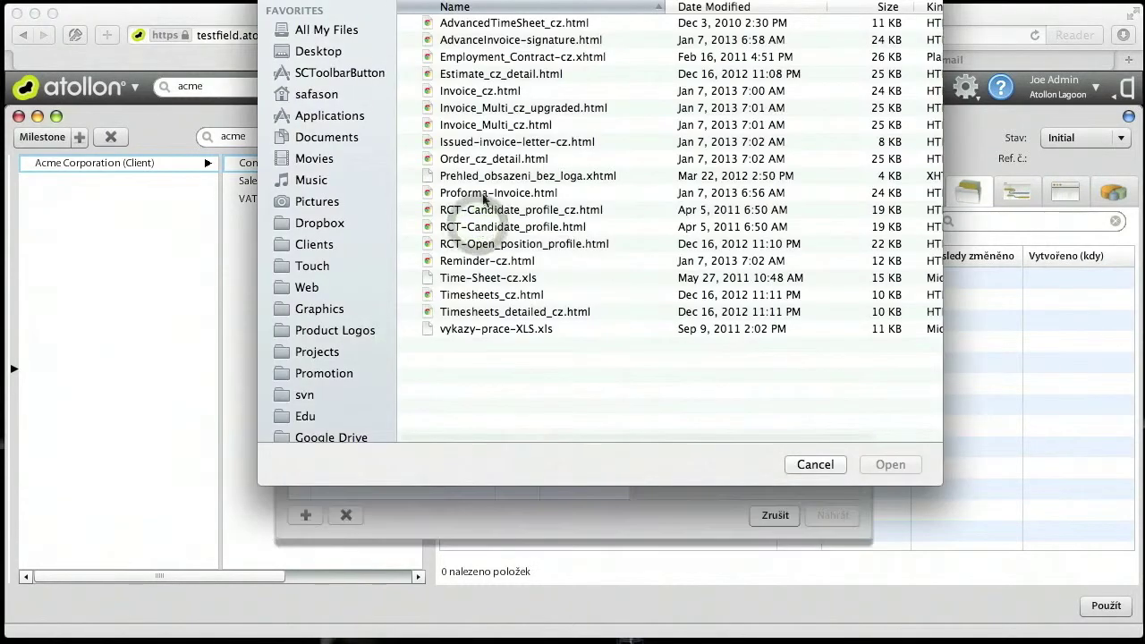
double_click(526, 192)
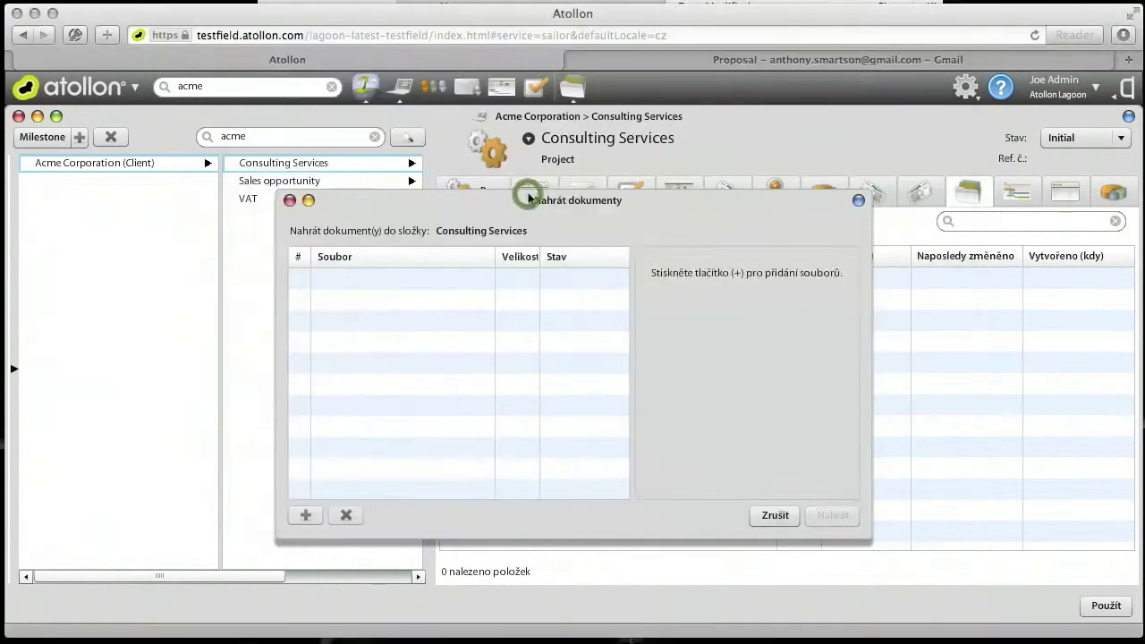
click(831, 515)
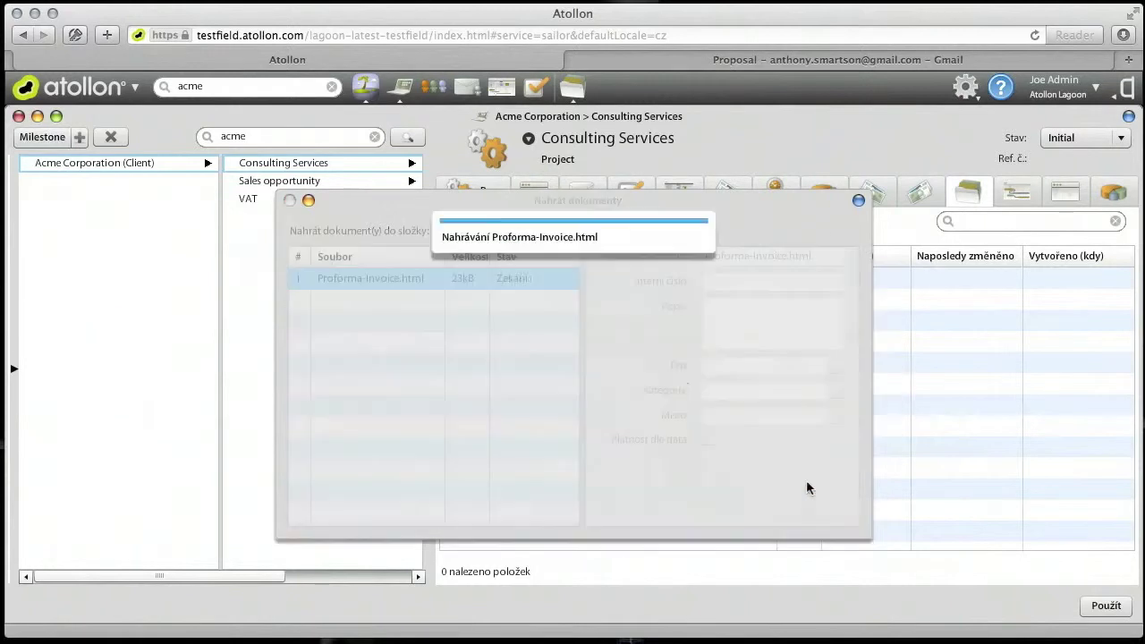
- Start a document message that sends Proforma-Invoice.html from the Consulting Services project and choose an internal colleague as its recipient
click(451, 297)
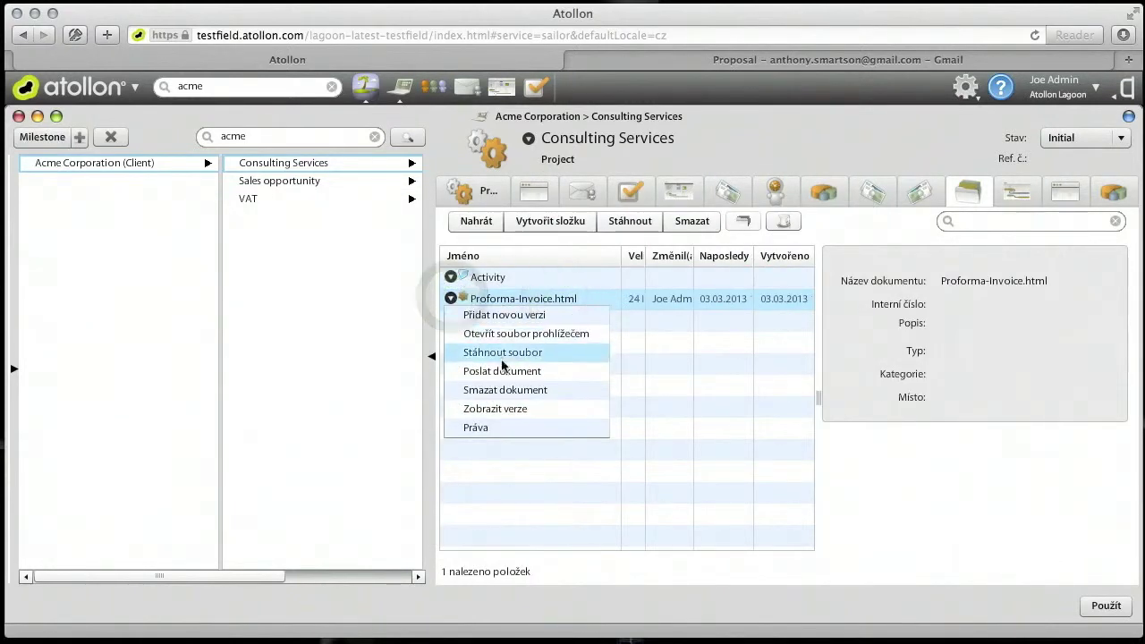
click(527, 376)
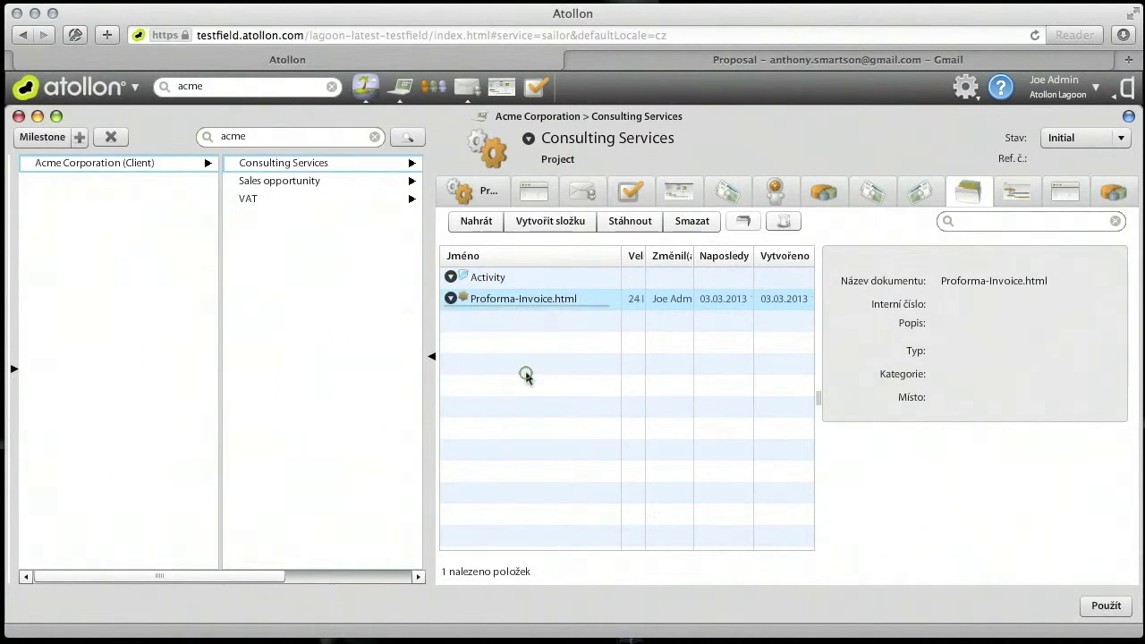
click(361, 234)
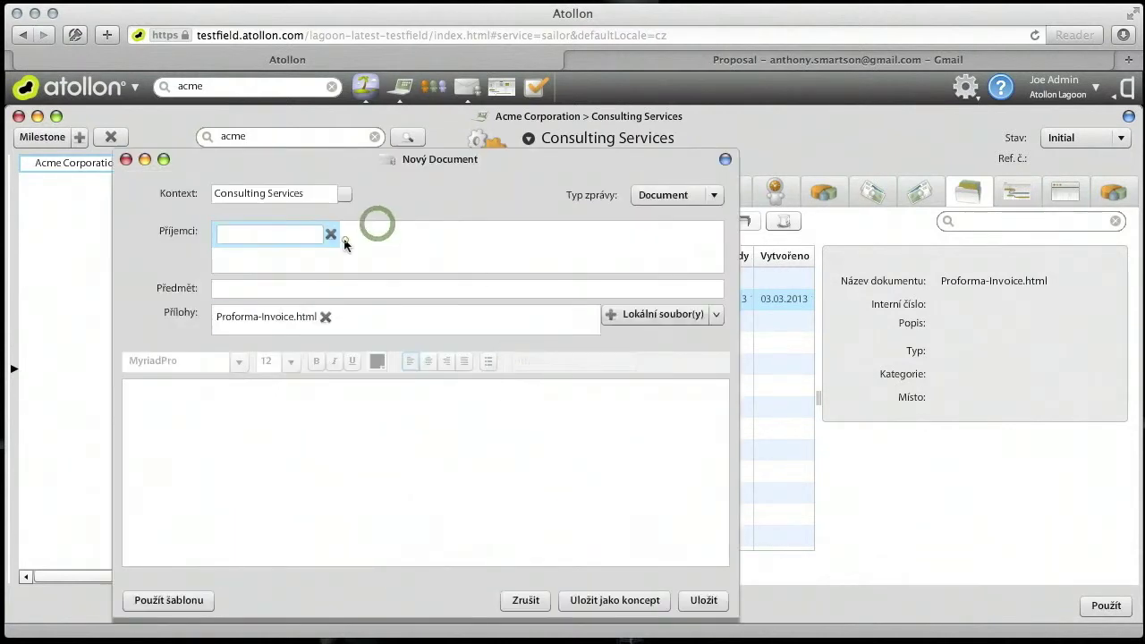
click(276, 233)
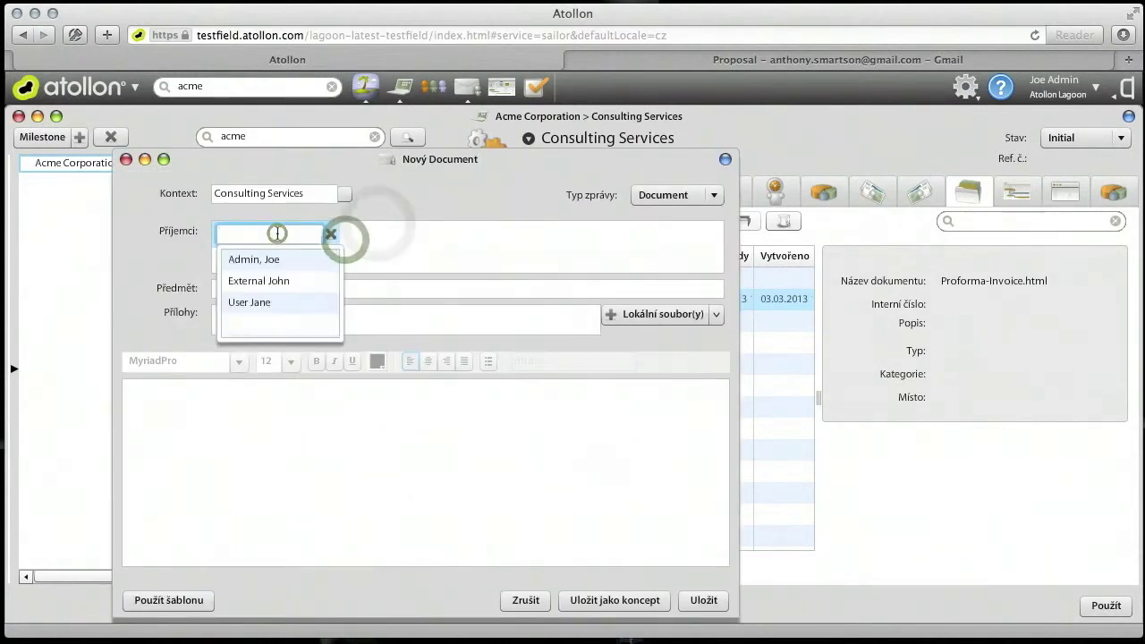
click(277, 302)
- Enter "Prosím o revizi .." as the document message's subject and save the message
click(295, 289)
text(Prosím o re)
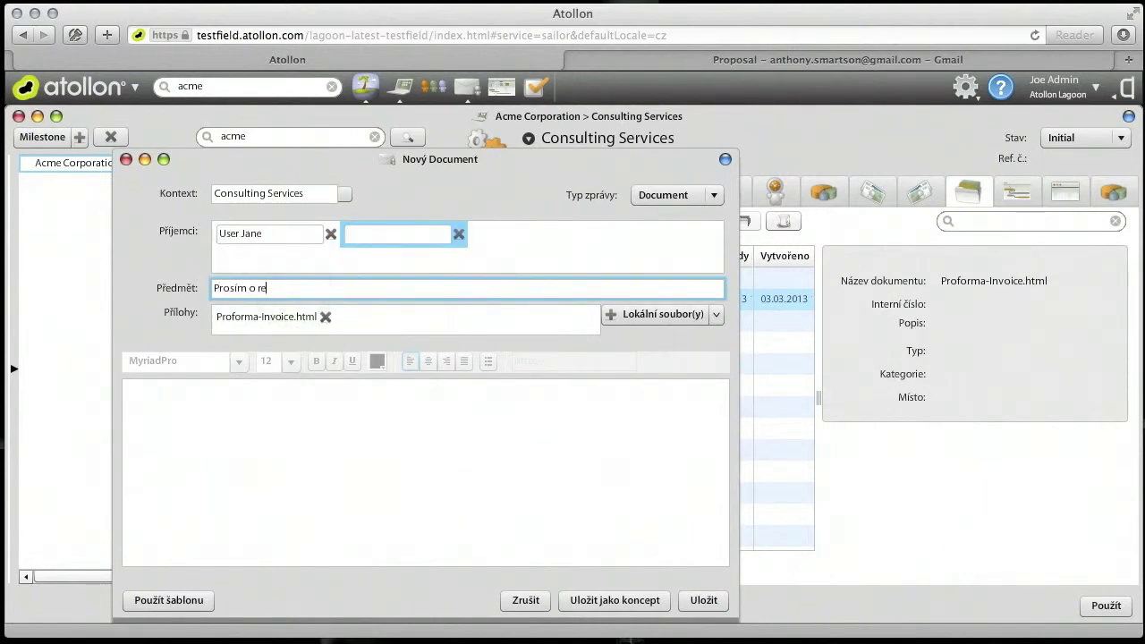
text(vizi ..)
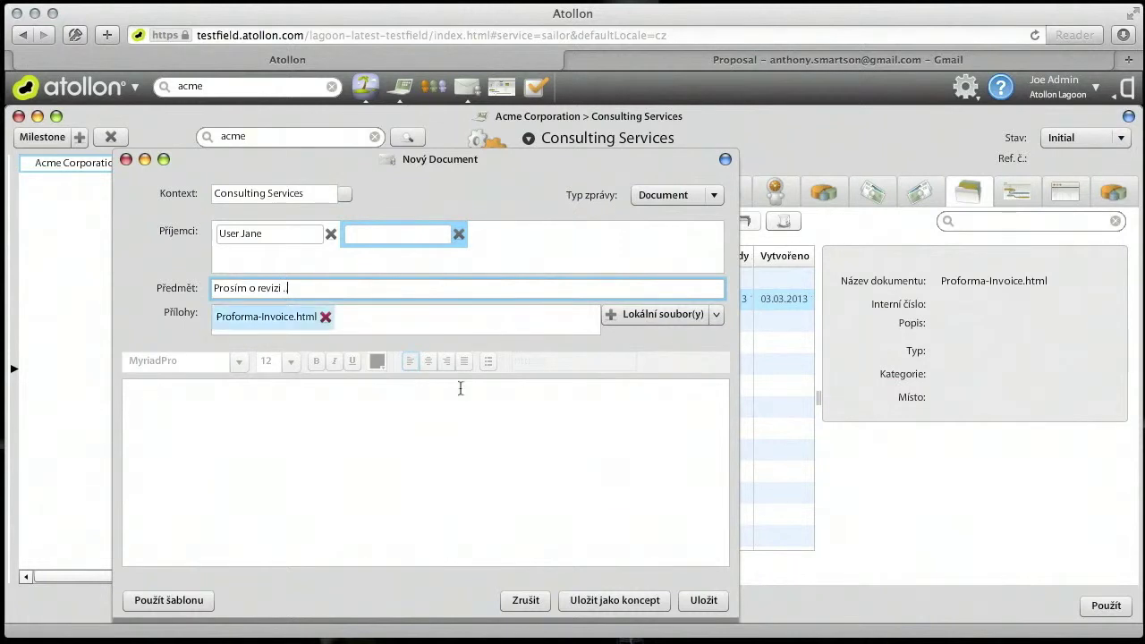
click(717, 594)
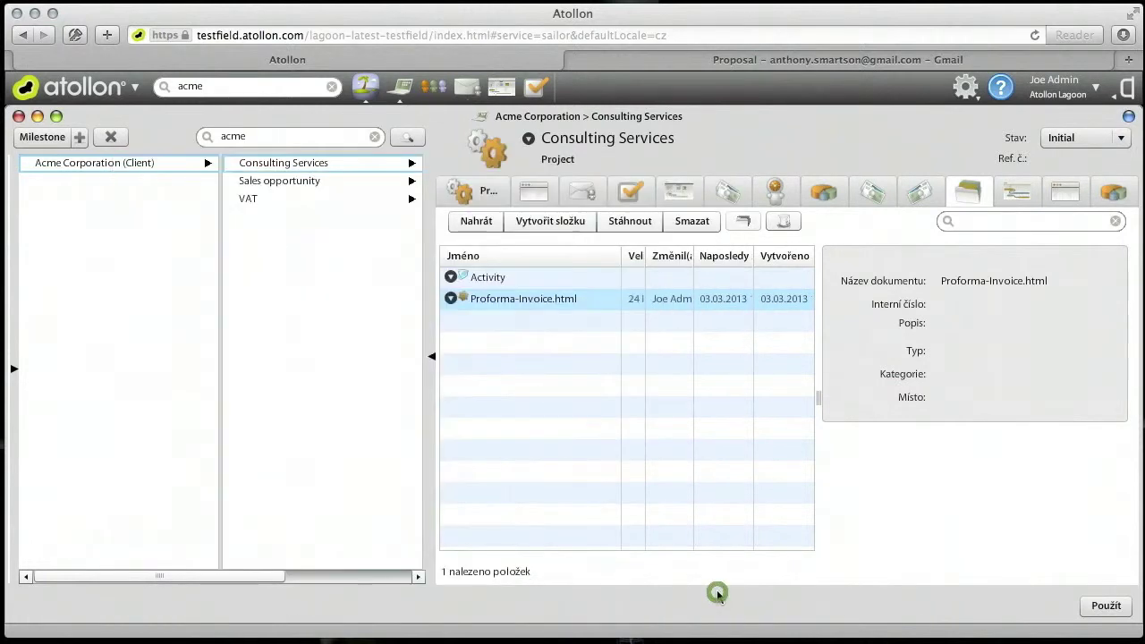
- Open the Consulting Services project's communication and view the "Prosím o revizi .." document message
click(583, 188)
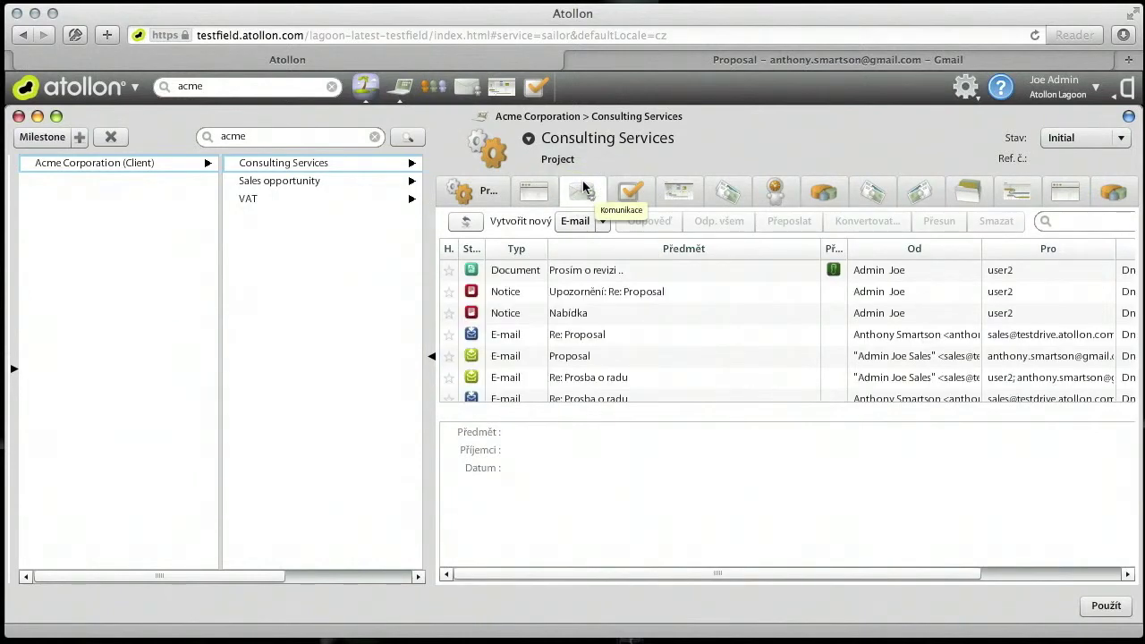
click(600, 270)
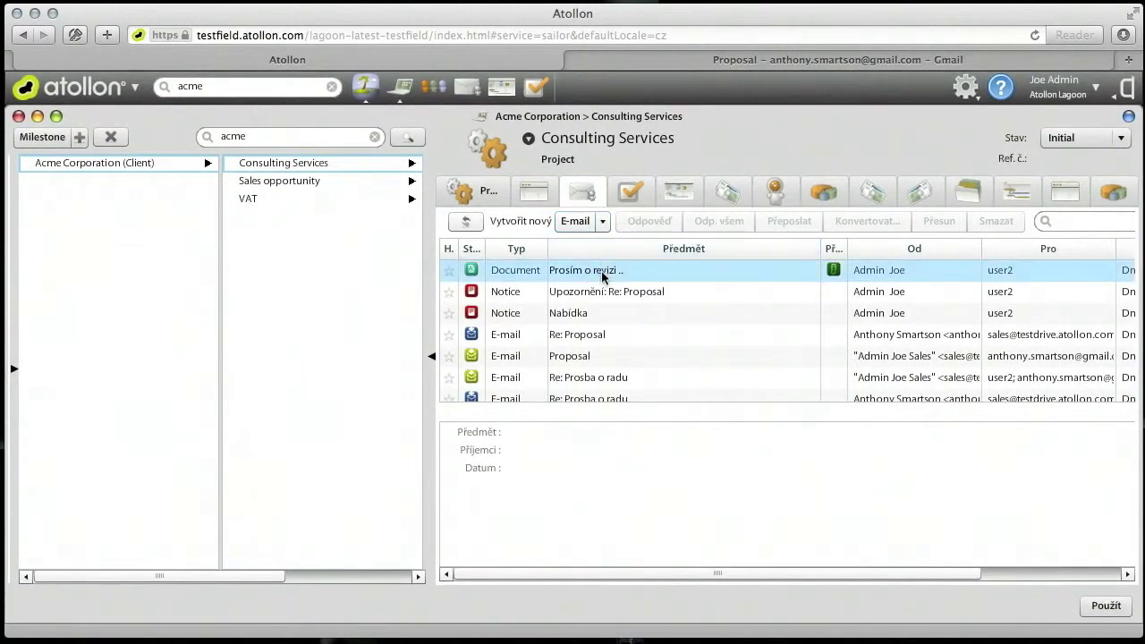
click(601, 270)
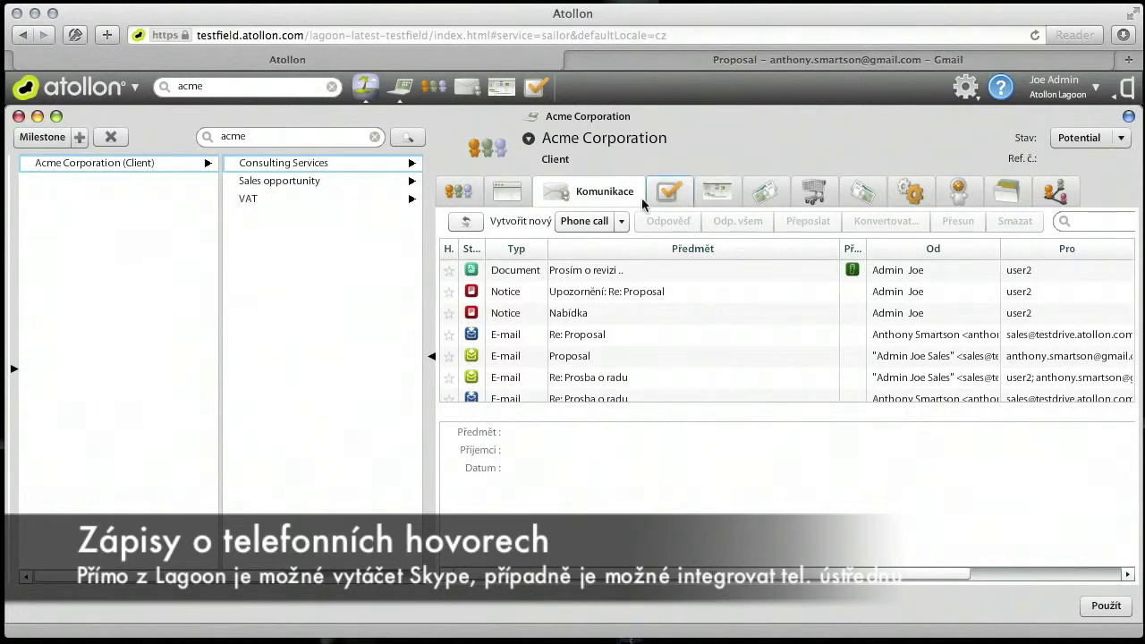
- Create a new Phone call record in Acme Corporation's communication, searching for the client's contact and choosing them as the called party
click(622, 222)
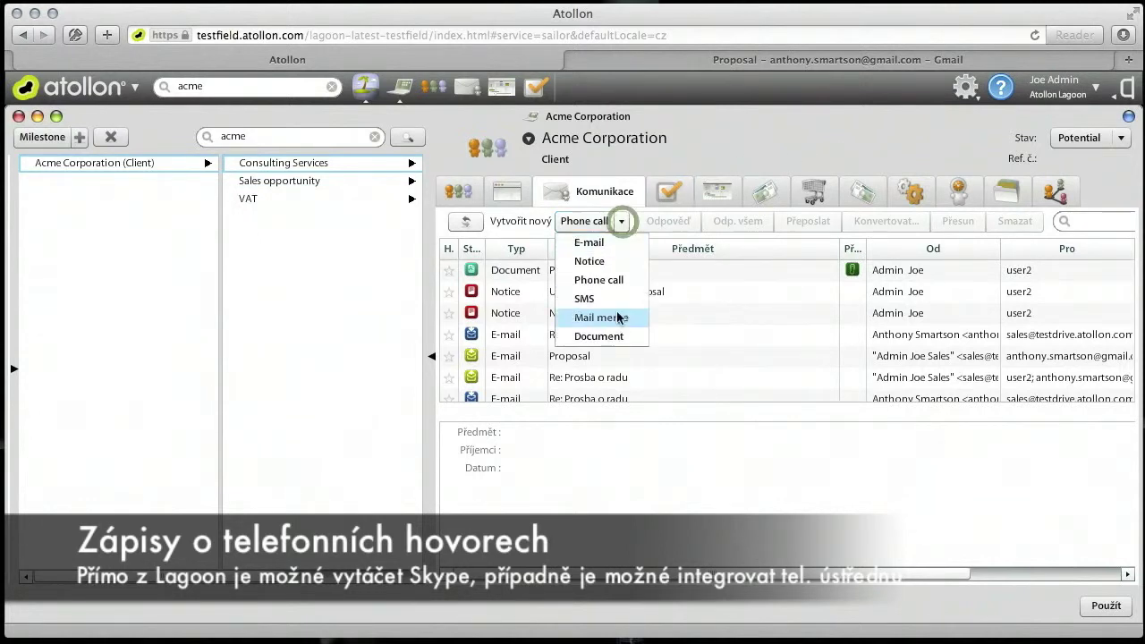
click(597, 280)
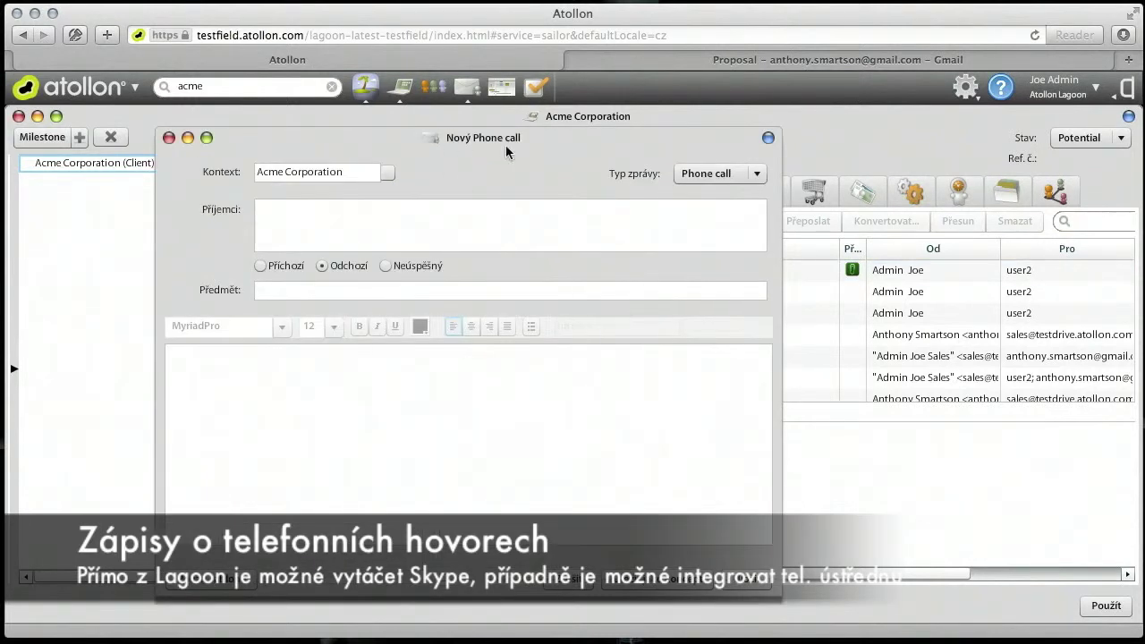
click(357, 209)
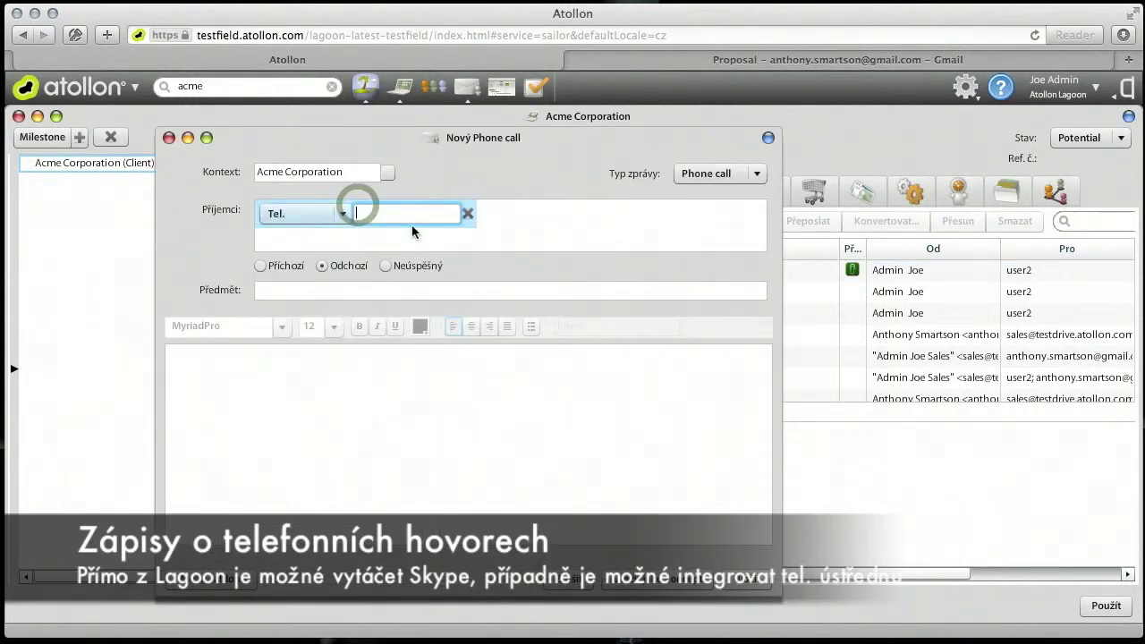
text(smart)
click(401, 236)
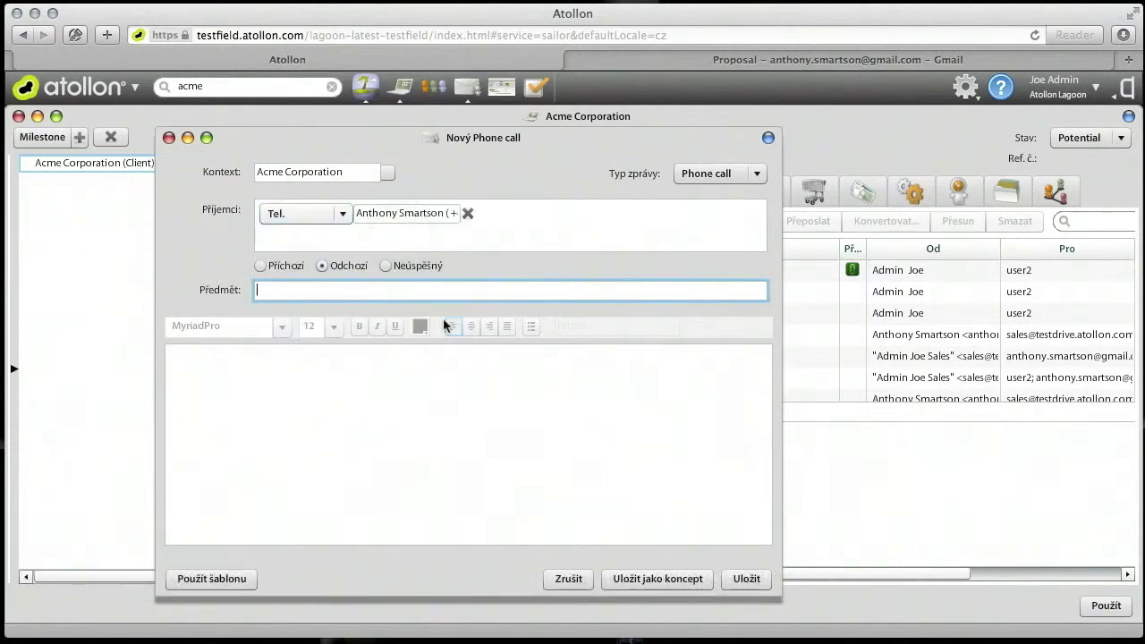
- Enter "Feedback" as the phone call's subject and "Zápis z jednání .." as its notes, and save the record
text(Feedback)
key(Tab)
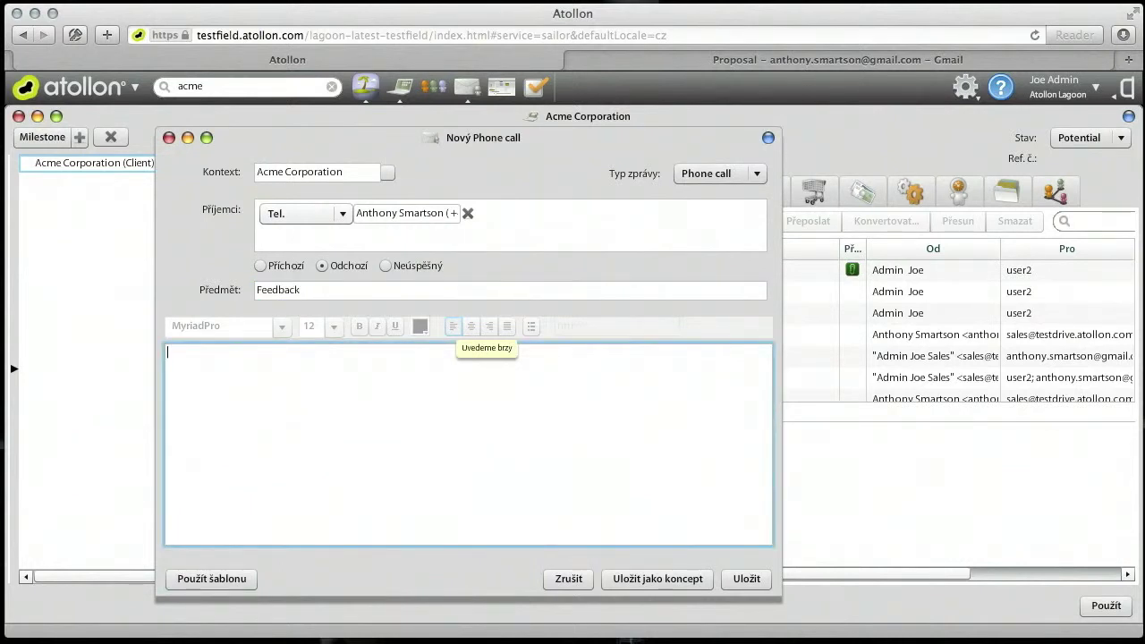
text(Zápis z jednání ..)
key(Return)
key(Return)
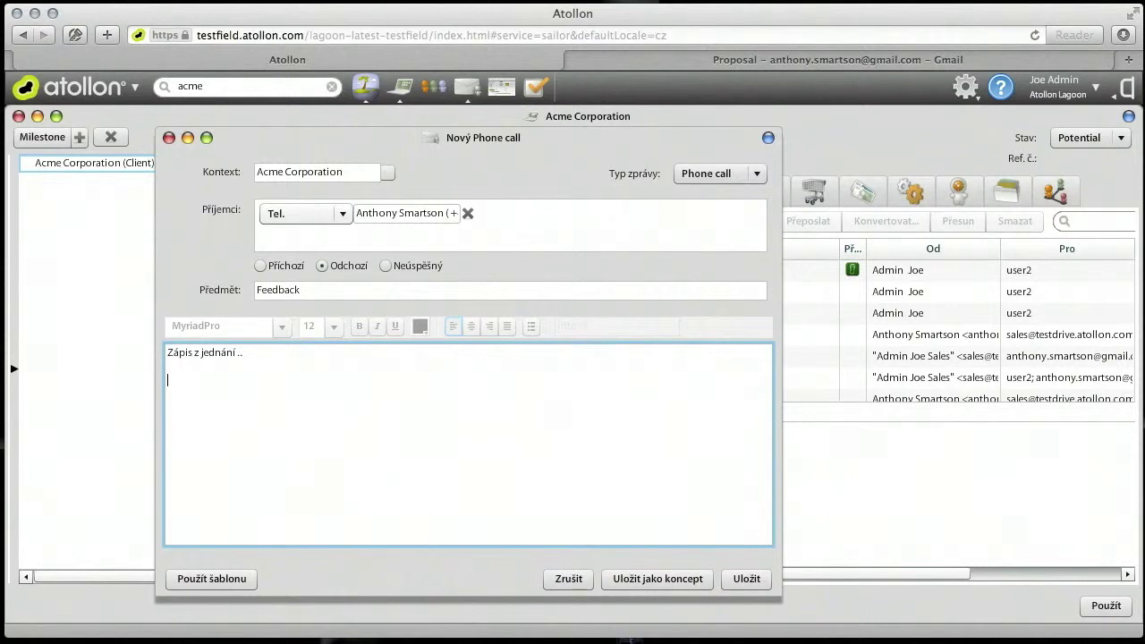
click(760, 579)
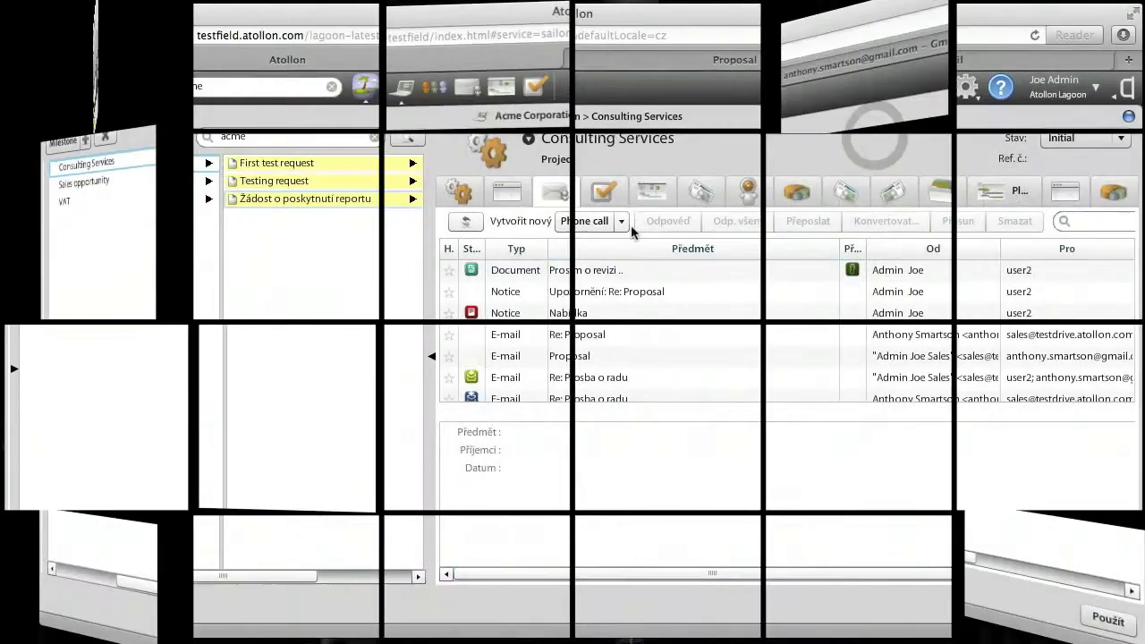
- Create a new SMS in the Consulting Services project's communication and choose the client's contact as its recipient
click(621, 221)
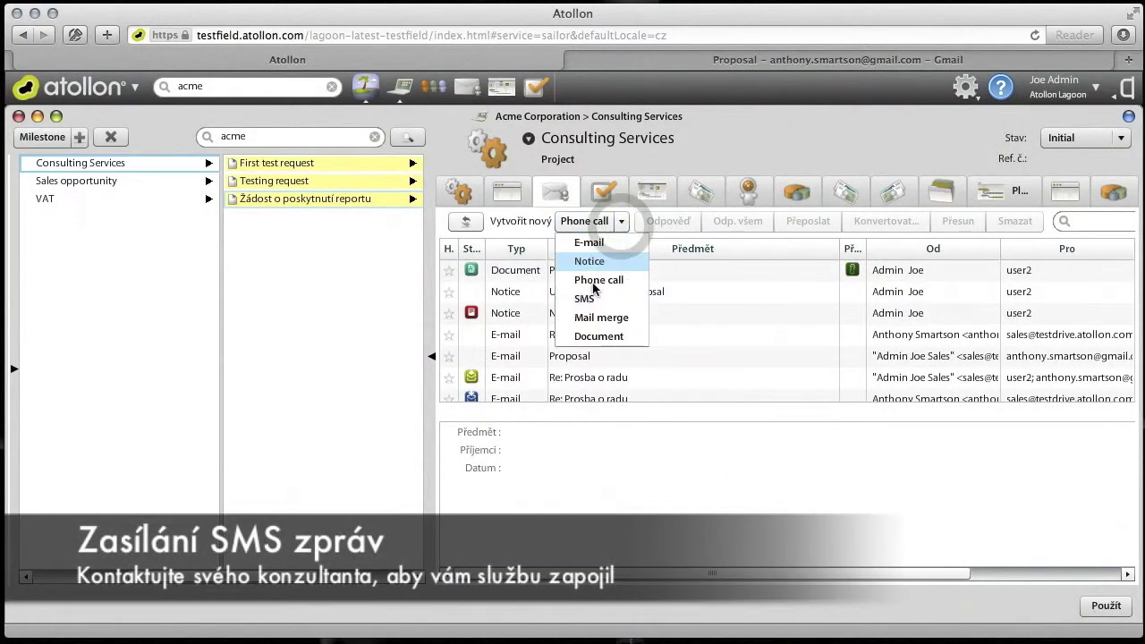
click(597, 301)
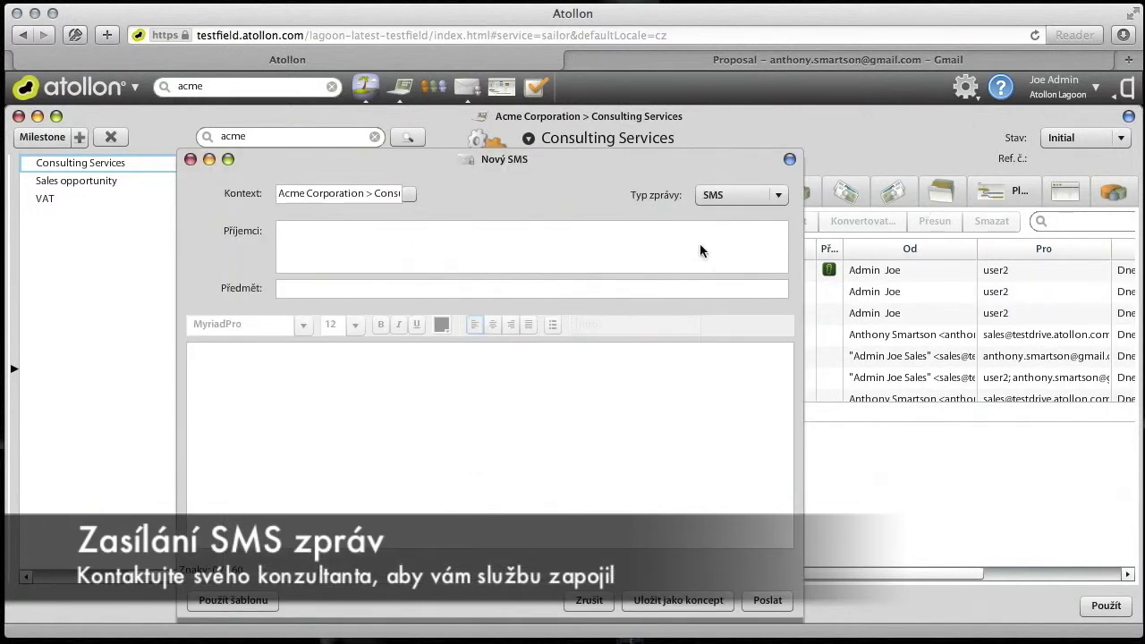
click(776, 196)
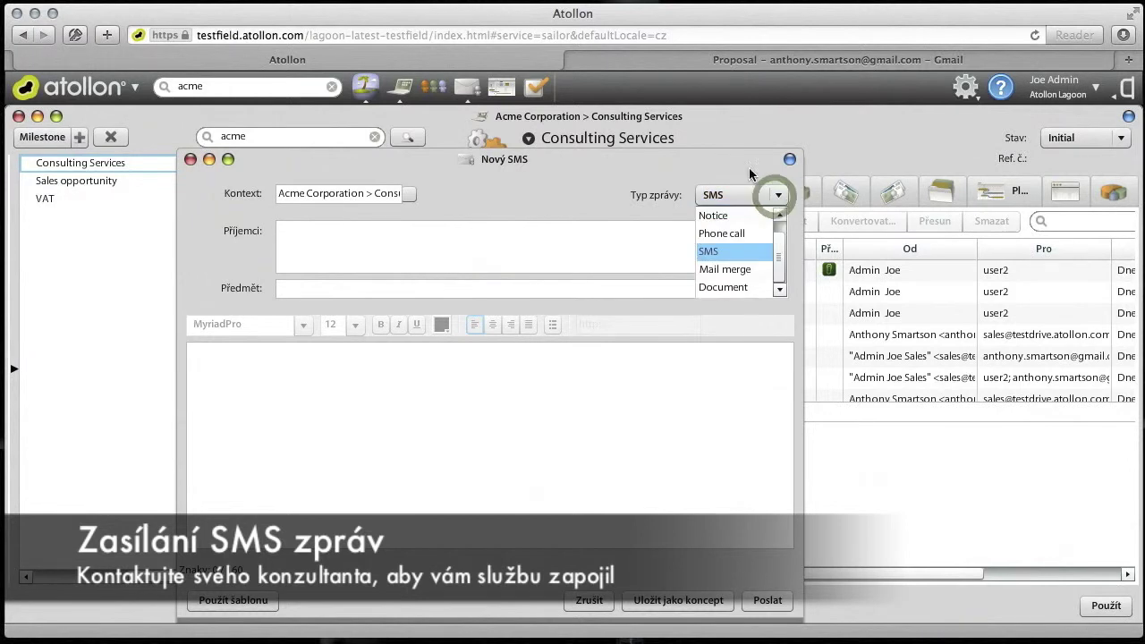
click(556, 173)
click(346, 234)
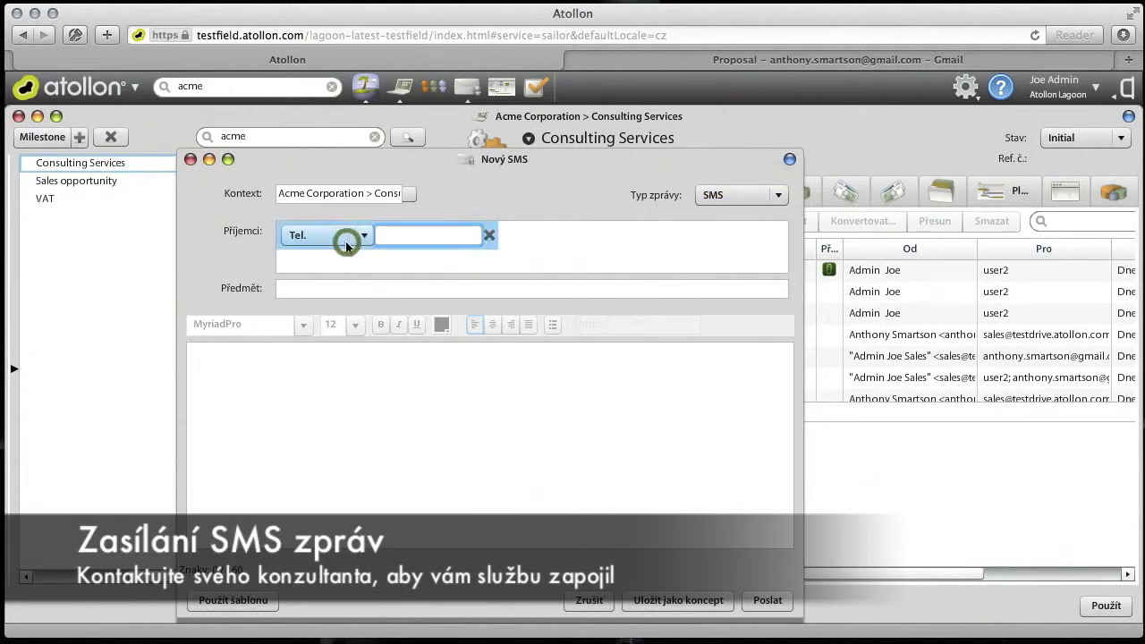
click(404, 235)
text(smar)
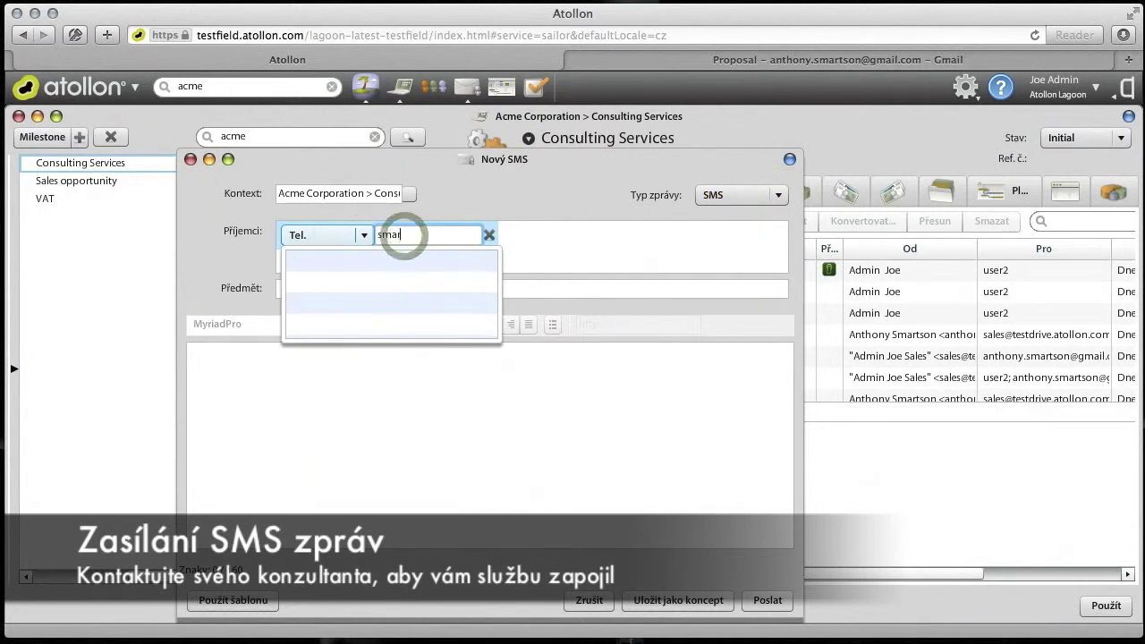
click(429, 261)
key(Tab)
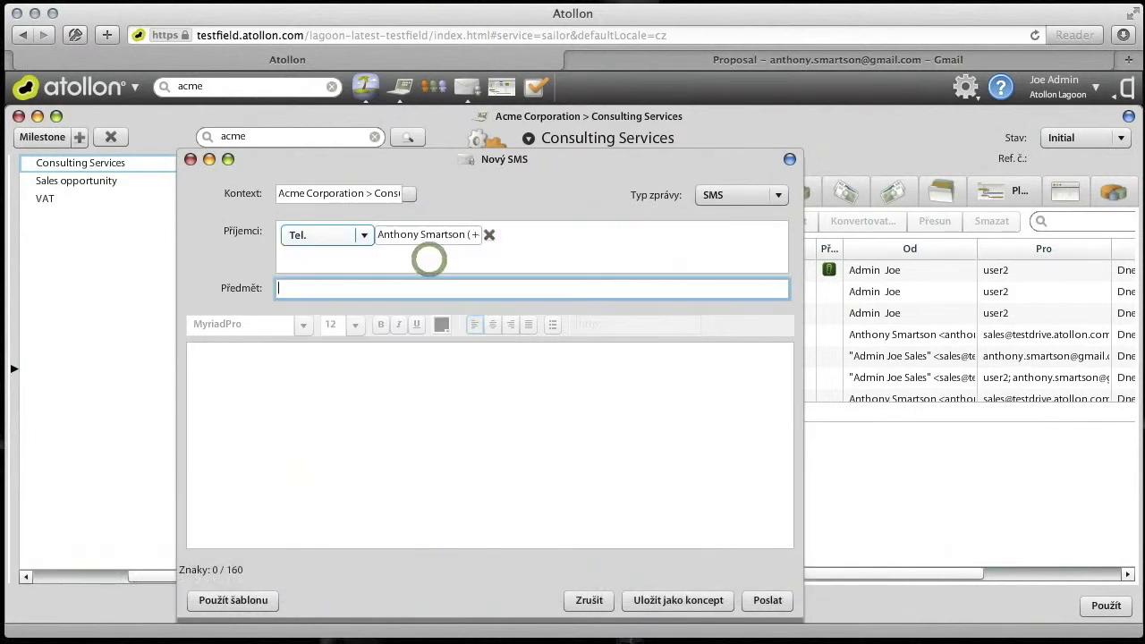
- Write the SMS with the subject "Info" and the text "Test", and send it
text(Info)
key(Tab)
text(Test)
key(Tab)
key(Return)
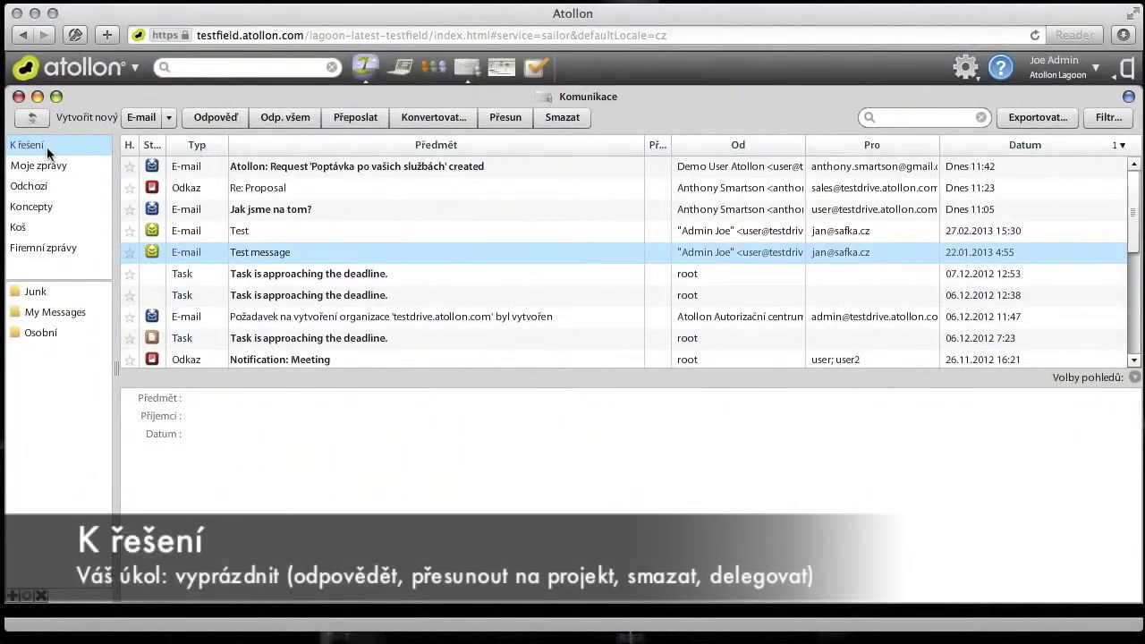
- Look through the messages in the communication folders K řešení, Moje zprávy, Odchozí, Koncepty and Koš
click(154, 295)
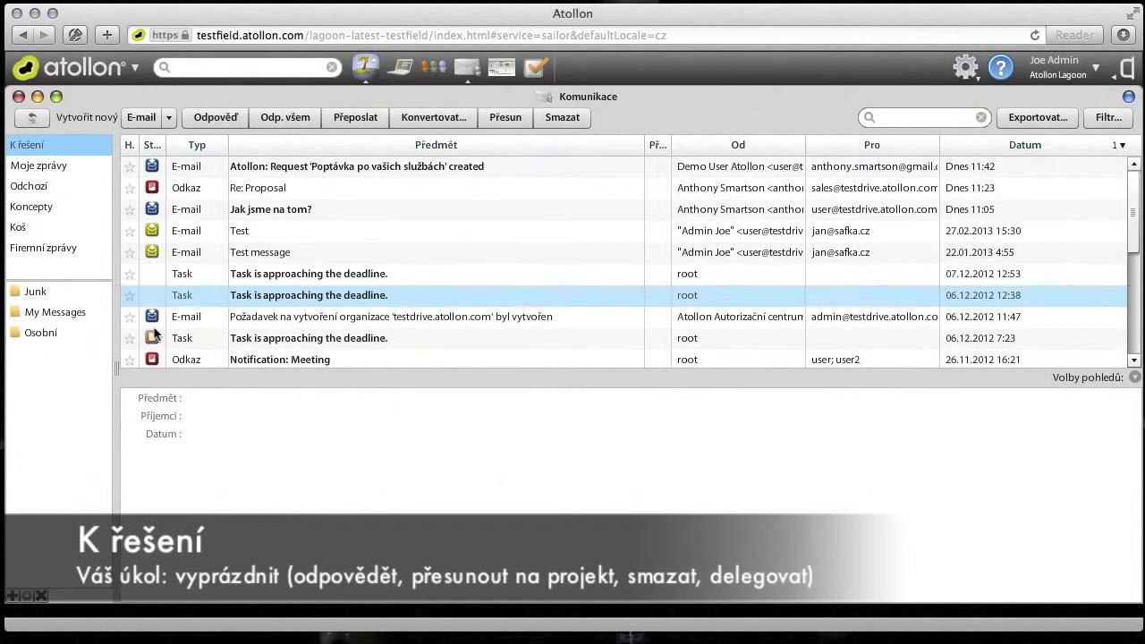
click(154, 336)
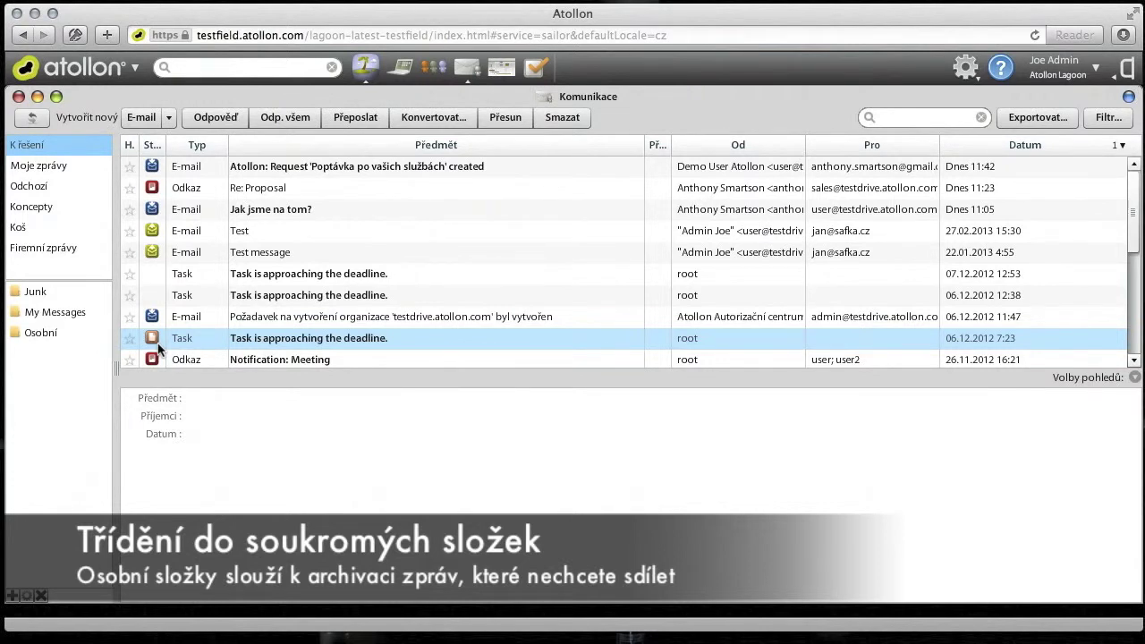
click(60, 166)
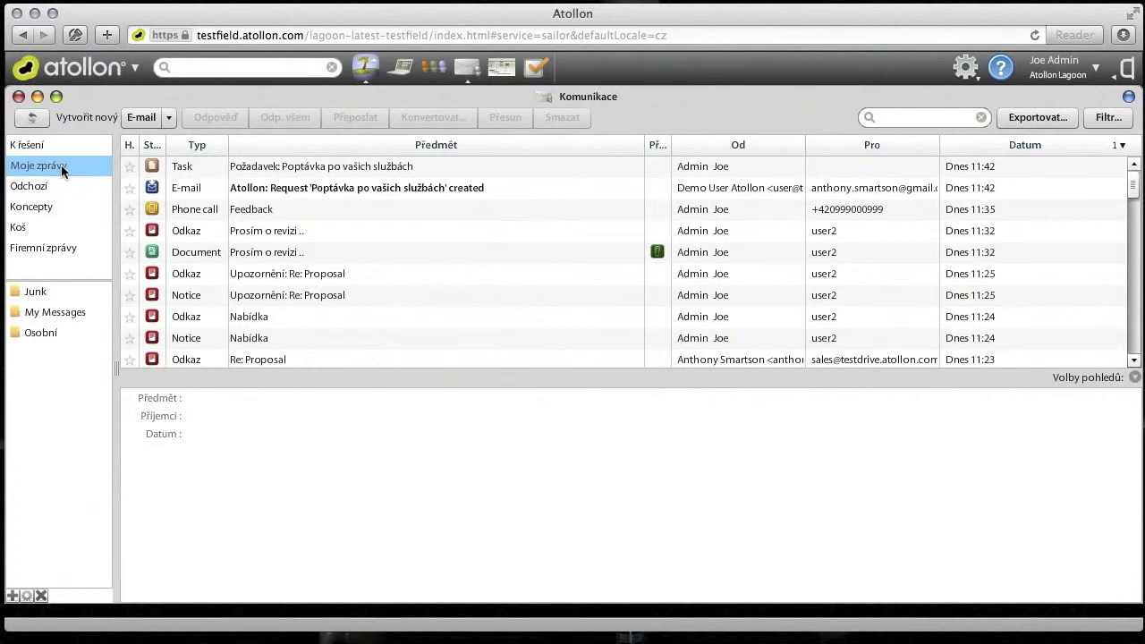
click(62, 188)
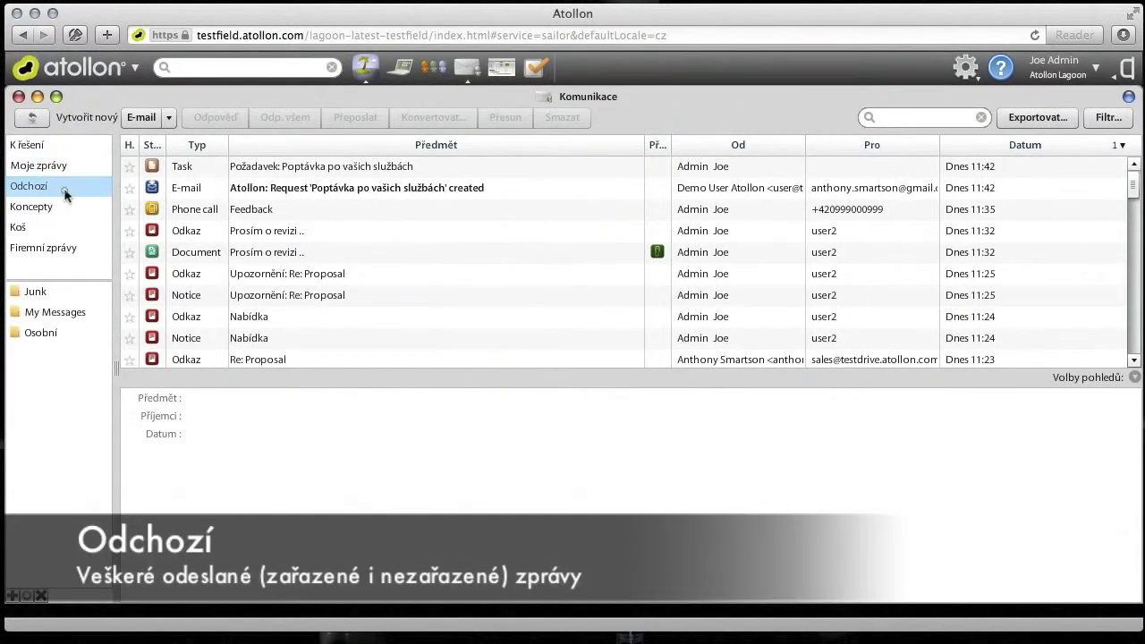
click(64, 193)
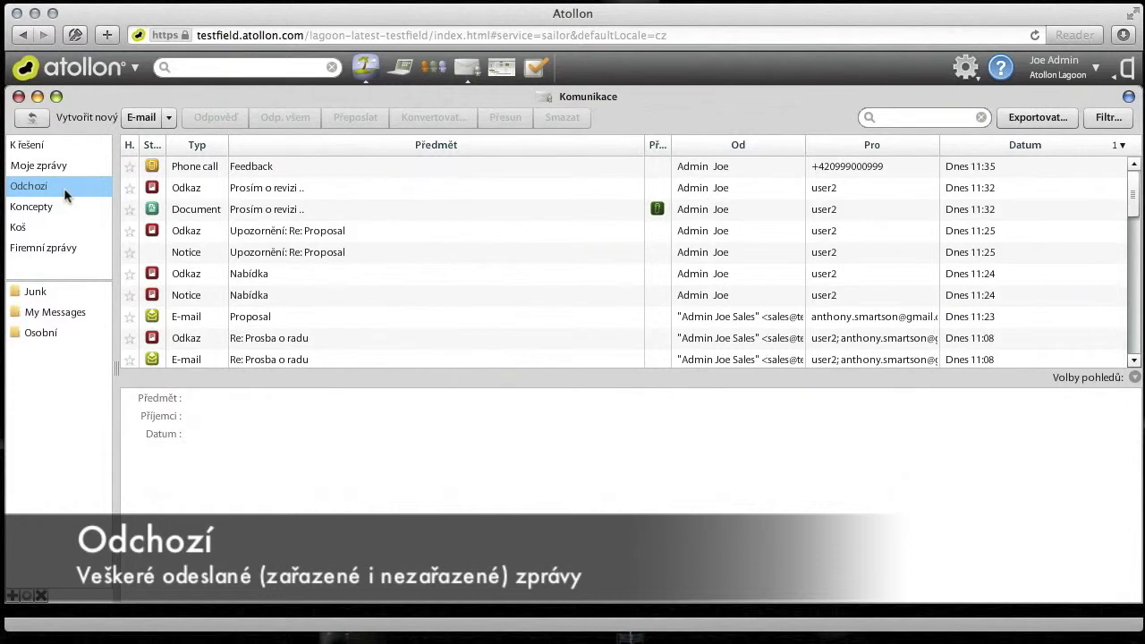
click(77, 207)
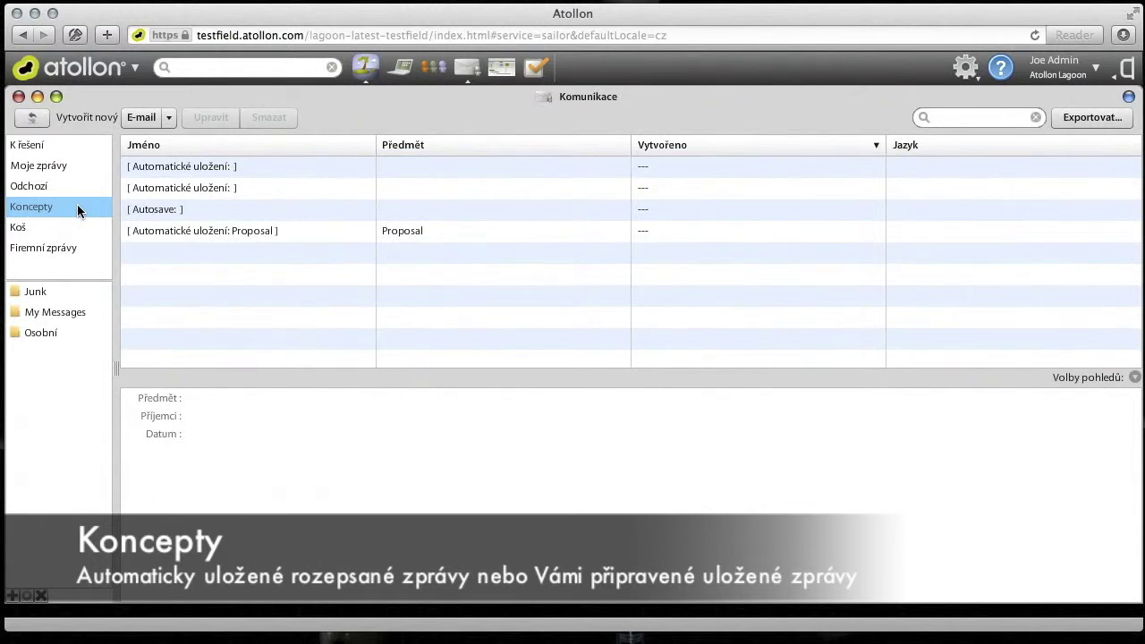
click(76, 229)
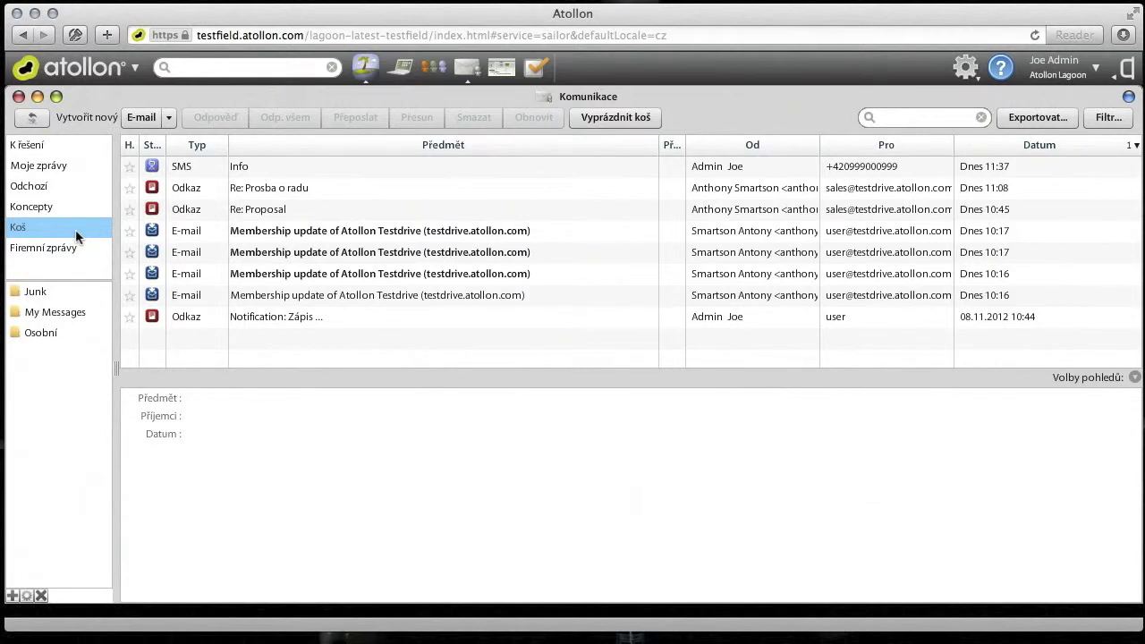
- Browse the overview of all company communication in Firemní zprávy down to its older messages
click(81, 256)
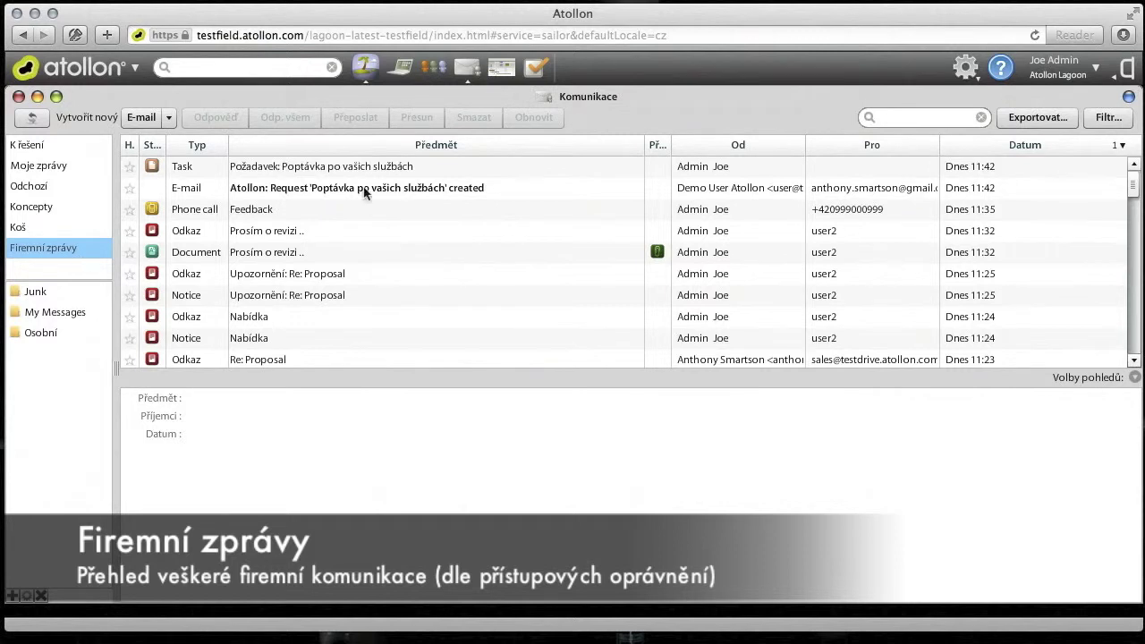
scroll(1133, 316, down, 6)
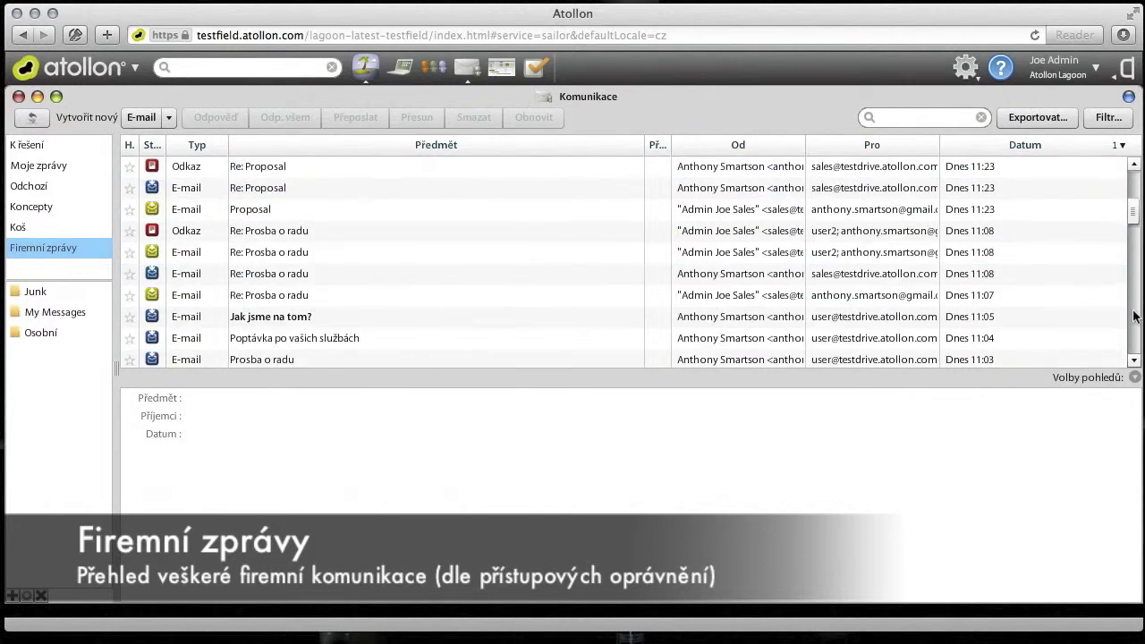
click(1133, 315)
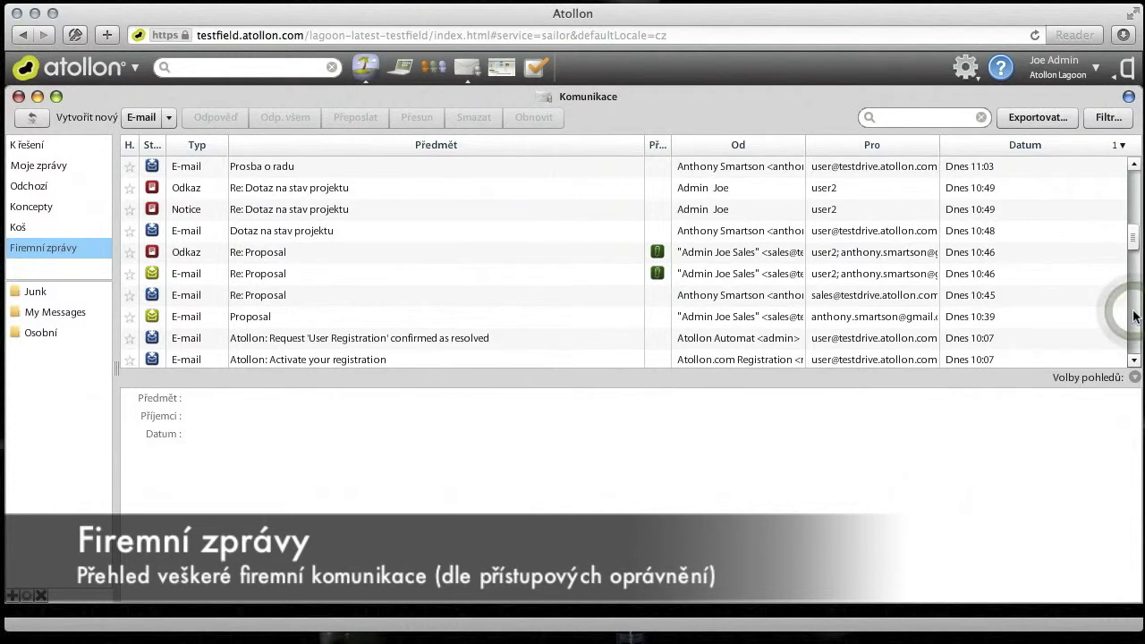